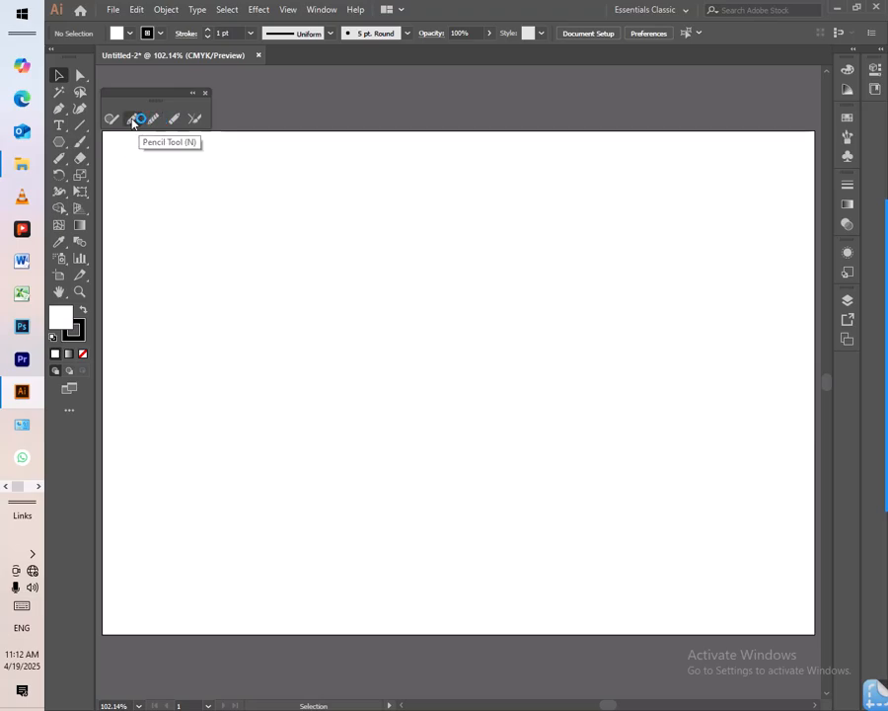
- Draw a wavy open path with the Pencil tool and try smoothing its left bend with the Smooth tool
{"action": "left_click", "coordinate": [133, 123]}
{"action": "mouse_move", "coordinate": [198, 372]}
{"action": "left_mouse_down"}
{"action": "mouse_move", "coordinate": [236, 294]}
{"action": "mouse_move", "coordinate": [361, 294]}
{"action": "mouse_move", "coordinate": [436, 263]}
{"action": "mouse_move", "coordinate": [522, 274]}
{"action": "left_mouse_up"}
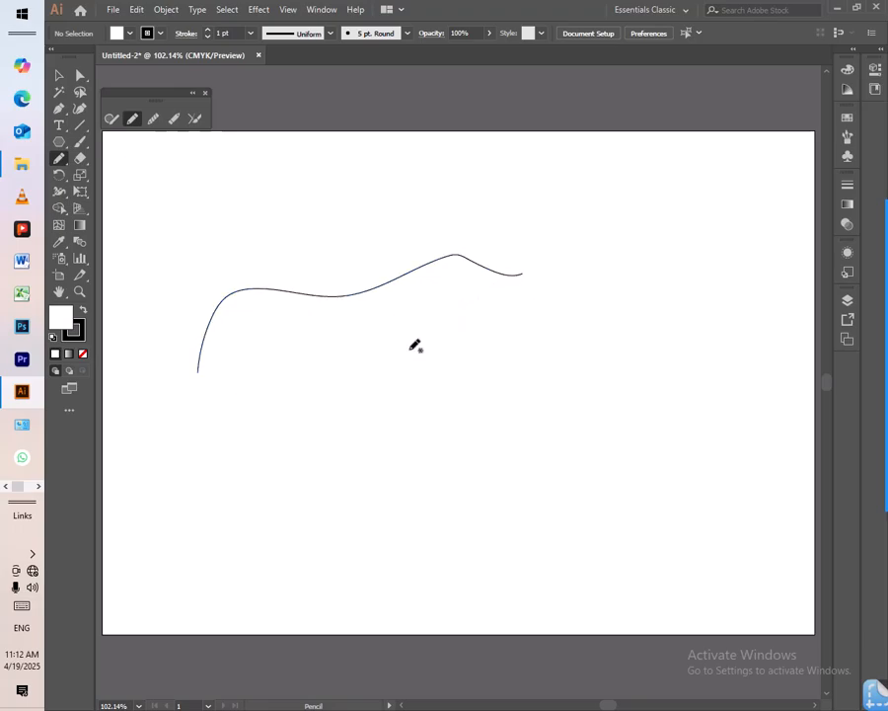
{"action": "left_click", "coordinate": [154, 120]}
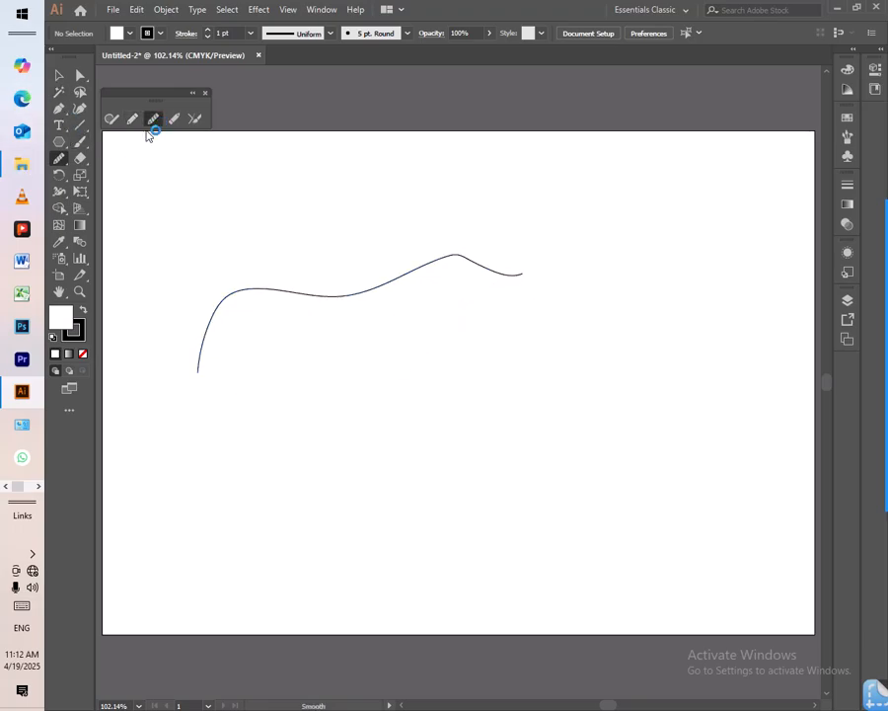
{"action": "mouse_move", "coordinate": [204, 336]}
{"action": "left_mouse_down"}
{"action": "mouse_move", "coordinate": [224, 292]}
{"action": "mouse_move", "coordinate": [259, 287]}
{"action": "left_mouse_up"}
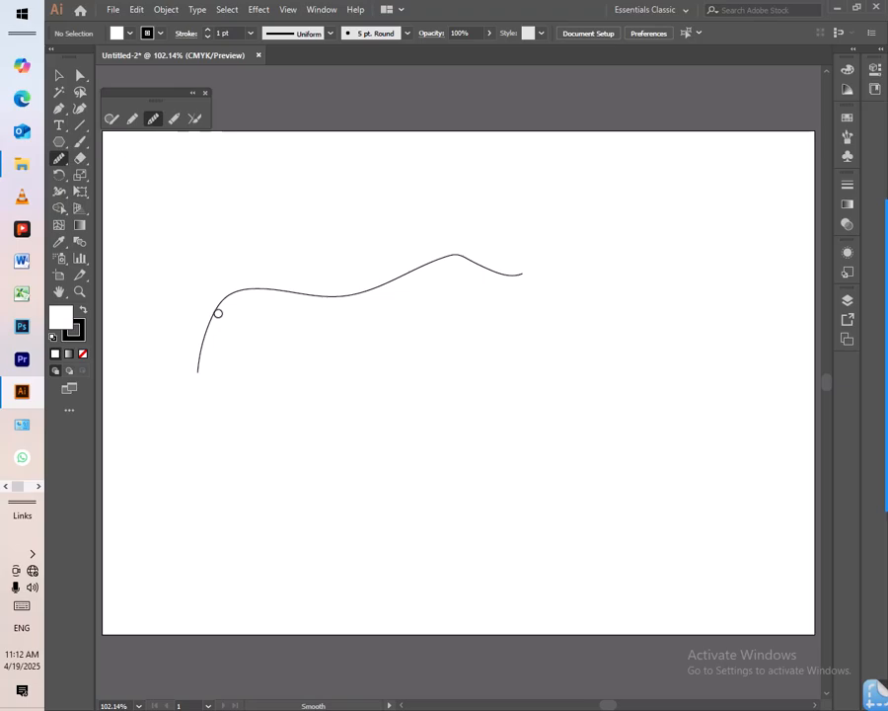
- Select the wavy path and smooth its left bend and its right crest with the Smooth tool
{"action": "left_click", "coordinate": [59, 75]}
{"action": "left_click_drag", "start_coordinate": [216, 249], "coordinate": [221, 310]}
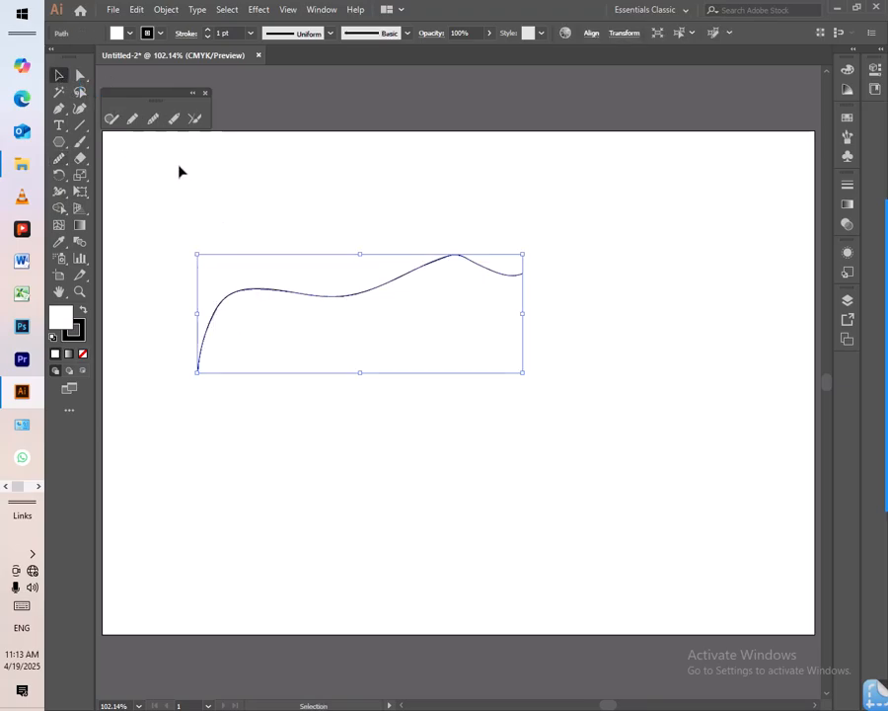
{"action": "left_click", "coordinate": [155, 121]}
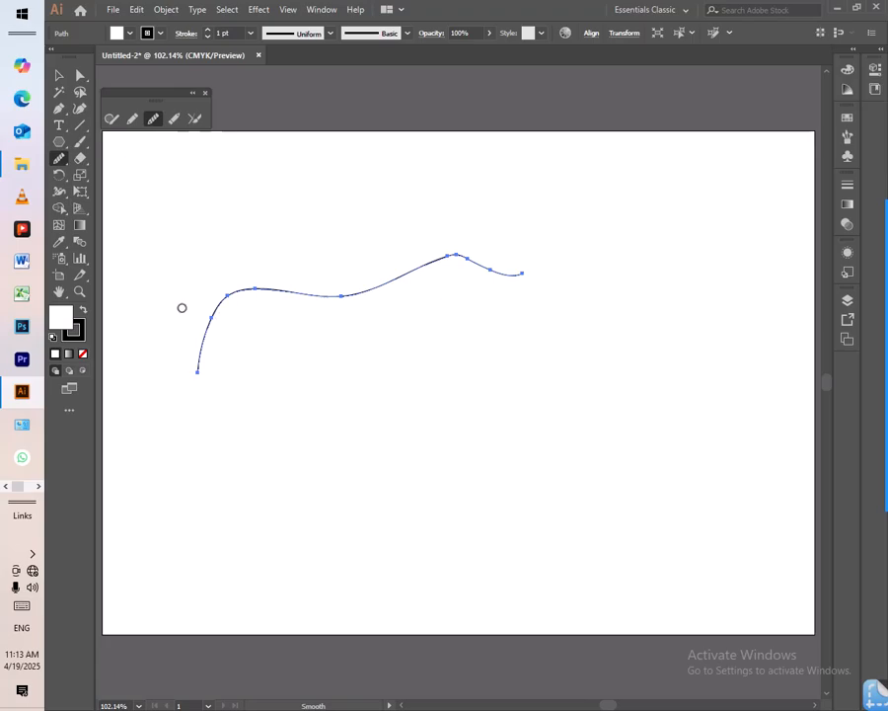
{"action": "left_click_drag", "start_coordinate": [186, 305], "coordinate": [240, 331]}
{"action": "mouse_move", "coordinate": [214, 284]}
{"action": "left_mouse_down"}
{"action": "mouse_move", "coordinate": [240, 310]}
{"action": "mouse_move", "coordinate": [218, 279]}
{"action": "mouse_move", "coordinate": [241, 293]}
{"action": "mouse_move", "coordinate": [264, 287]}
{"action": "mouse_move", "coordinate": [255, 296]}
{"action": "mouse_move", "coordinate": [248, 282]}
{"action": "left_mouse_up"}
{"action": "mouse_move", "coordinate": [434, 248]}
{"action": "left_mouse_down"}
{"action": "mouse_move", "coordinate": [448, 258]}
{"action": "mouse_move", "coordinate": [442, 242]}
{"action": "mouse_move", "coordinate": [460, 260]}
{"action": "mouse_move", "coordinate": [428, 256]}
{"action": "mouse_move", "coordinate": [451, 251]}
{"action": "mouse_move", "coordinate": [464, 259]}
{"action": "left_mouse_up"}
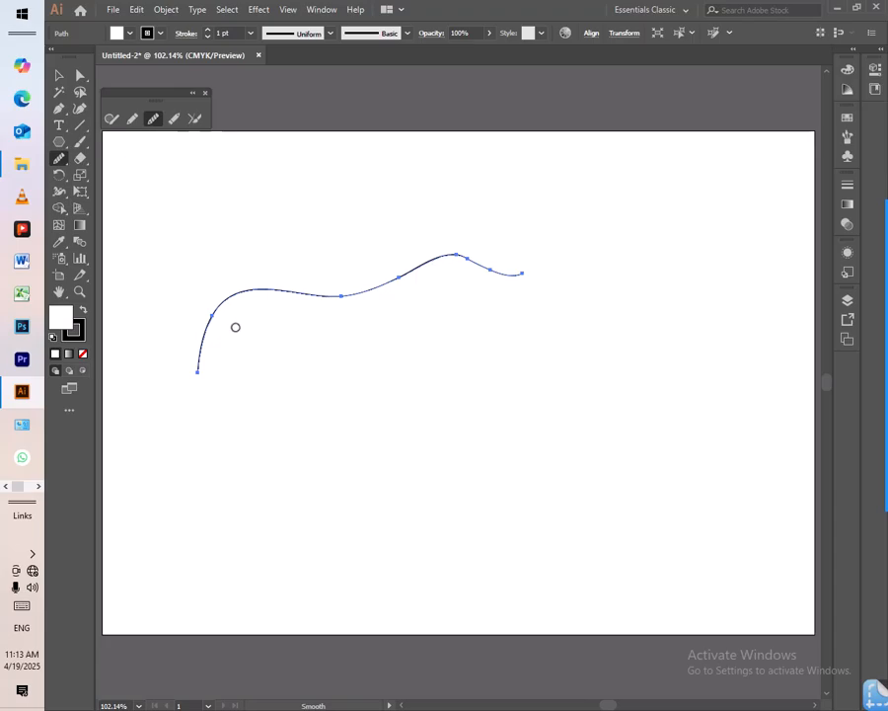
- Draw a rounded rectangle below the wavy path and smooth its top edge and upper corners
{"action": "left_click_drag", "start_coordinate": [60, 143], "coordinate": [126, 159]}
{"action": "left_click_drag", "start_coordinate": [345, 339], "coordinate": [534, 460]}
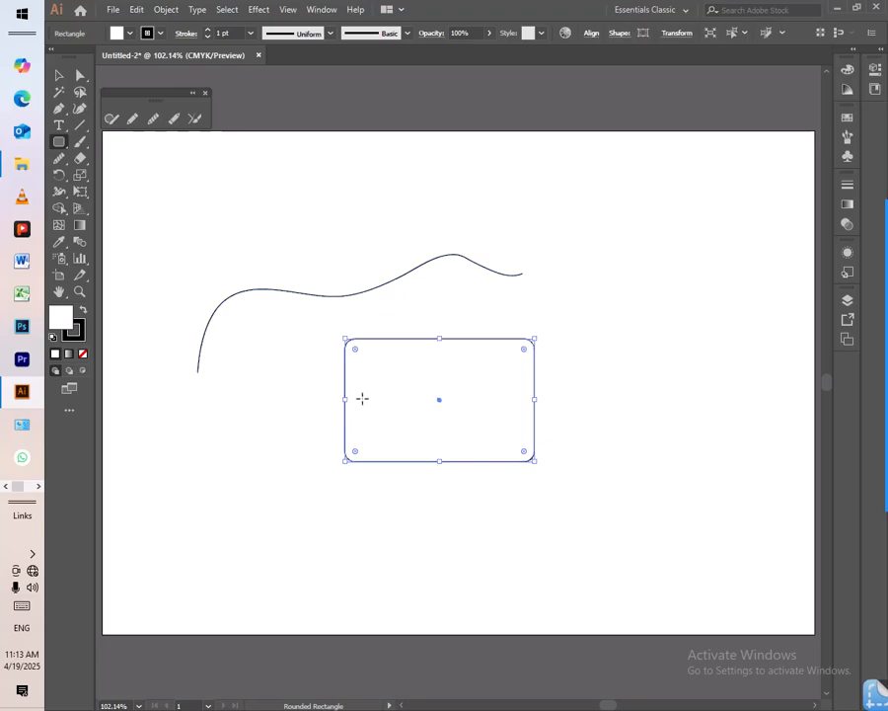
{"action": "left_click", "coordinate": [155, 121]}
{"action": "mouse_move", "coordinate": [527, 338]}
{"action": "left_mouse_down"}
{"action": "mouse_move", "coordinate": [494, 319]}
{"action": "mouse_move", "coordinate": [492, 357]}
{"action": "mouse_move", "coordinate": [434, 329]}
{"action": "left_mouse_up"}
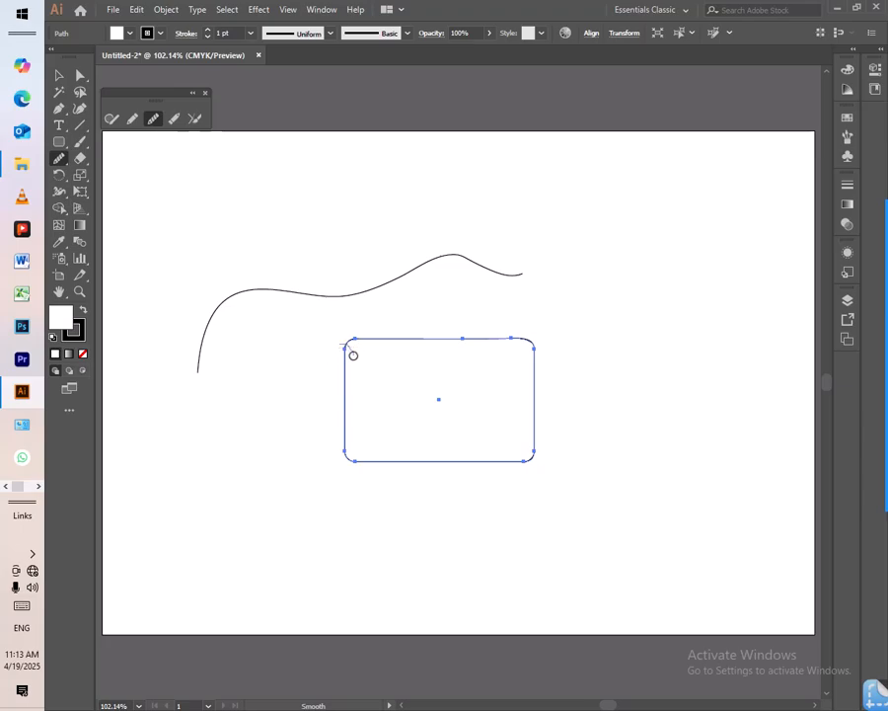
{"action": "mouse_move", "coordinate": [334, 348]}
{"action": "left_mouse_down"}
{"action": "mouse_move", "coordinate": [367, 350]}
{"action": "mouse_move", "coordinate": [350, 344]}
{"action": "left_mouse_up"}
- Delete the wavy path and the rounded rectangle from the artboard
{"action": "key", "text": "ctrl"}
{"action": "key", "text": "ctrl+a"}
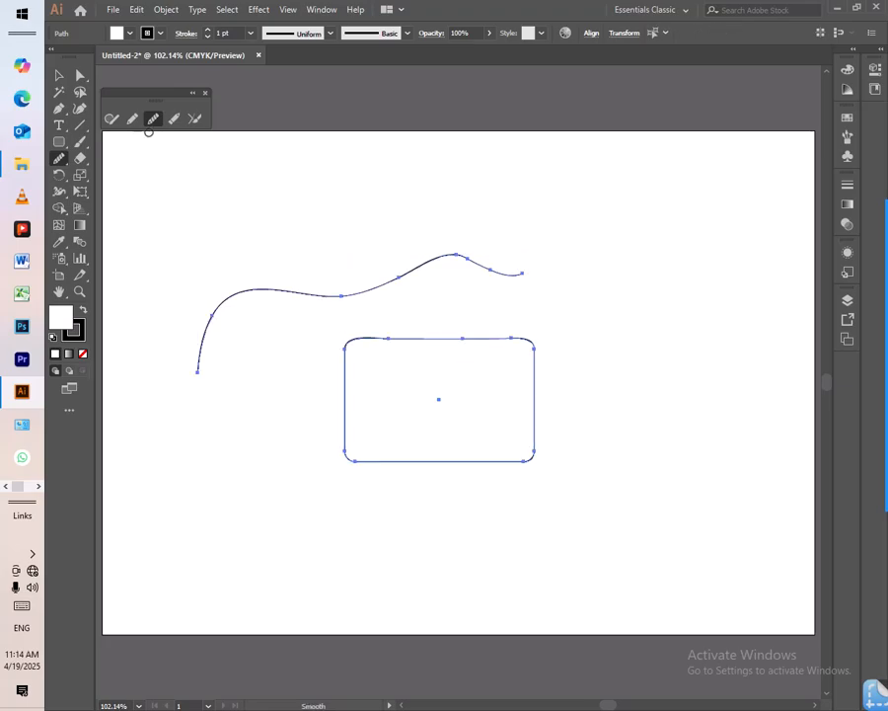
{"action": "key", "text": "Delete"}
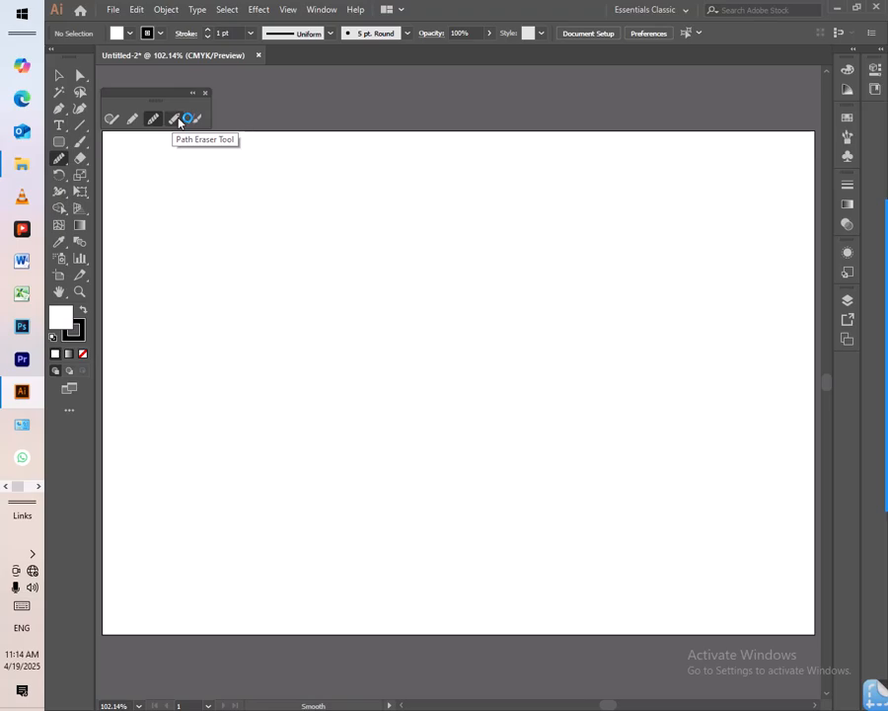
- Draw a large rectangle in the middle of the artboard, enlarge it, and move it slightly down
{"action": "left_click", "coordinate": [58, 75]}
{"action": "left_click", "coordinate": [58, 144]}
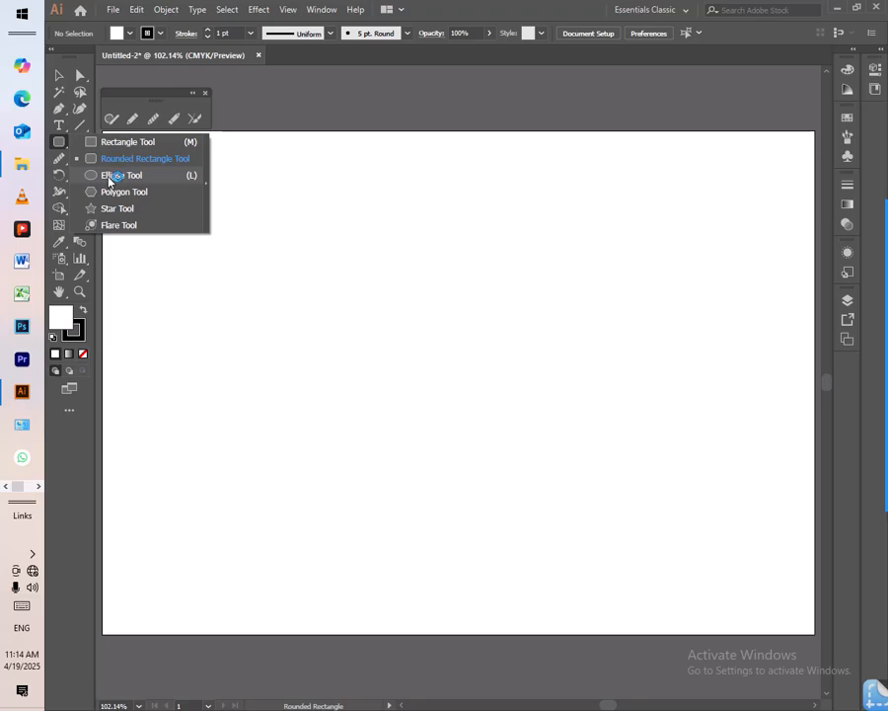
{"action": "left_click", "coordinate": [120, 142]}
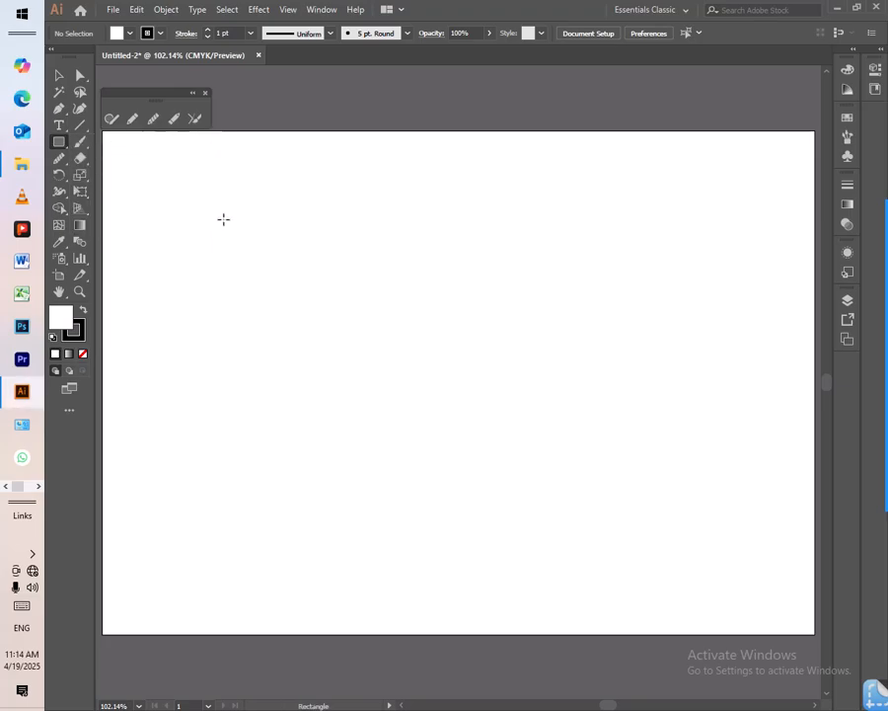
{"action": "left_click_drag", "start_coordinate": [251, 218], "coordinate": [580, 440]}
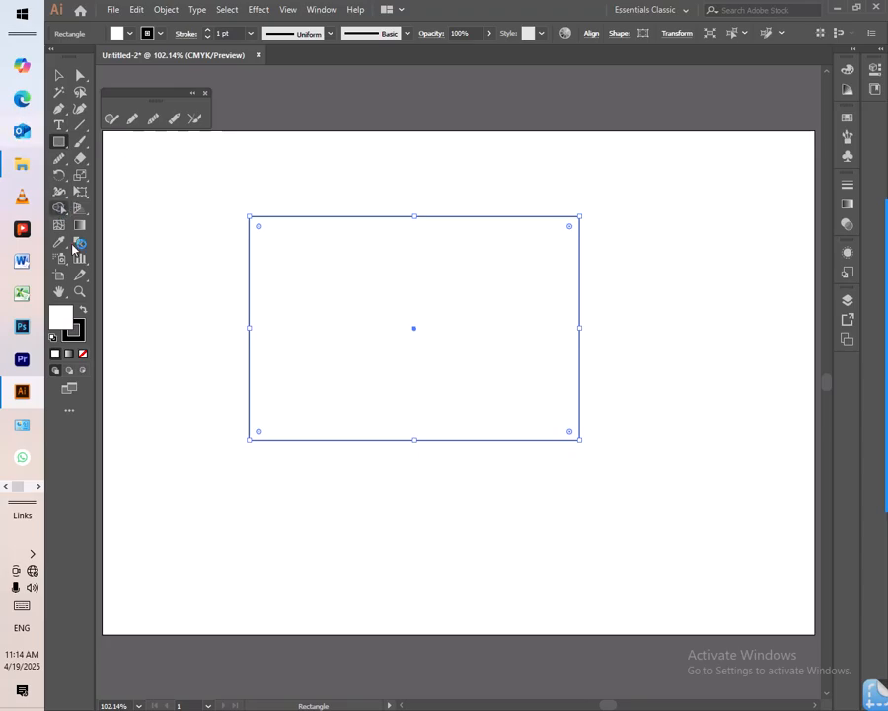
{"action": "left_click", "coordinate": [59, 75]}
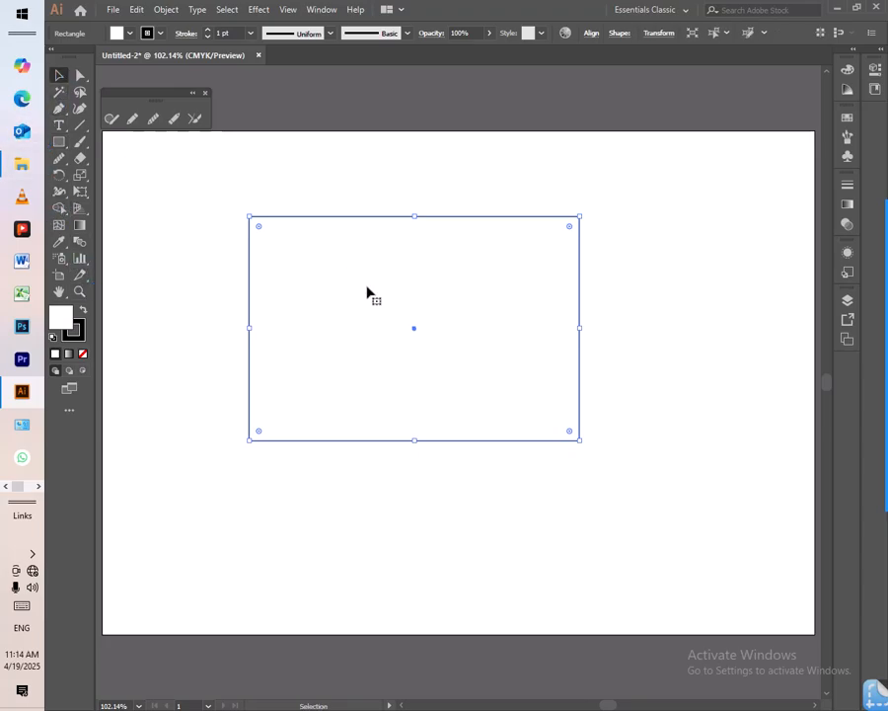
{"action": "left_click_drag", "start_coordinate": [583, 441], "coordinate": [623, 480]}
{"action": "left_click_drag", "start_coordinate": [247, 321], "coordinate": [235, 340]}
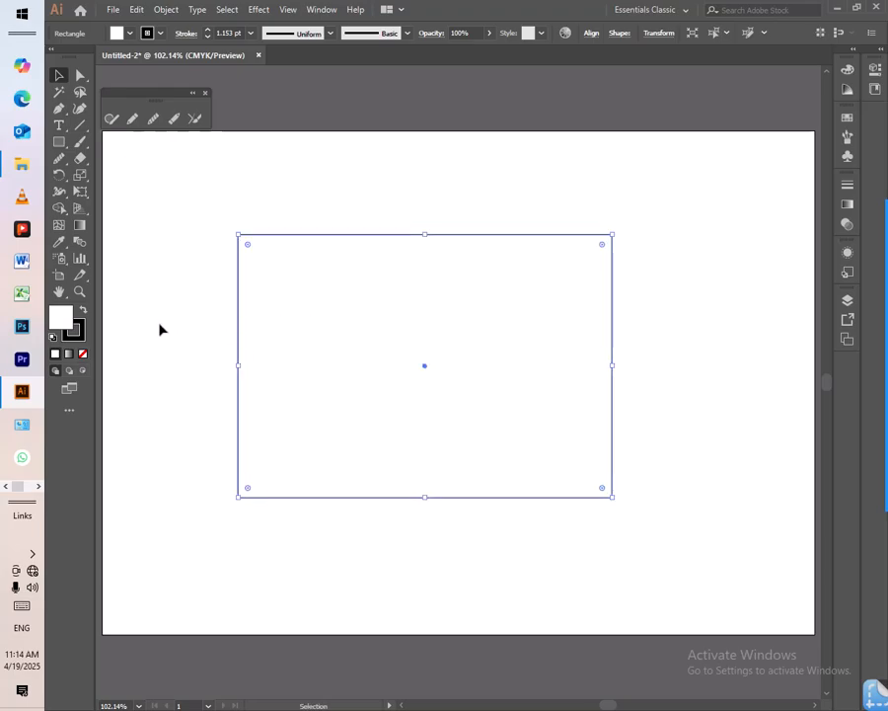
- Erase the rectangle's top-left corner, part of its top edge and its bottom-left corner with Path Eraser, and delete the remaining pieces
{"action": "left_click", "coordinate": [172, 119]}
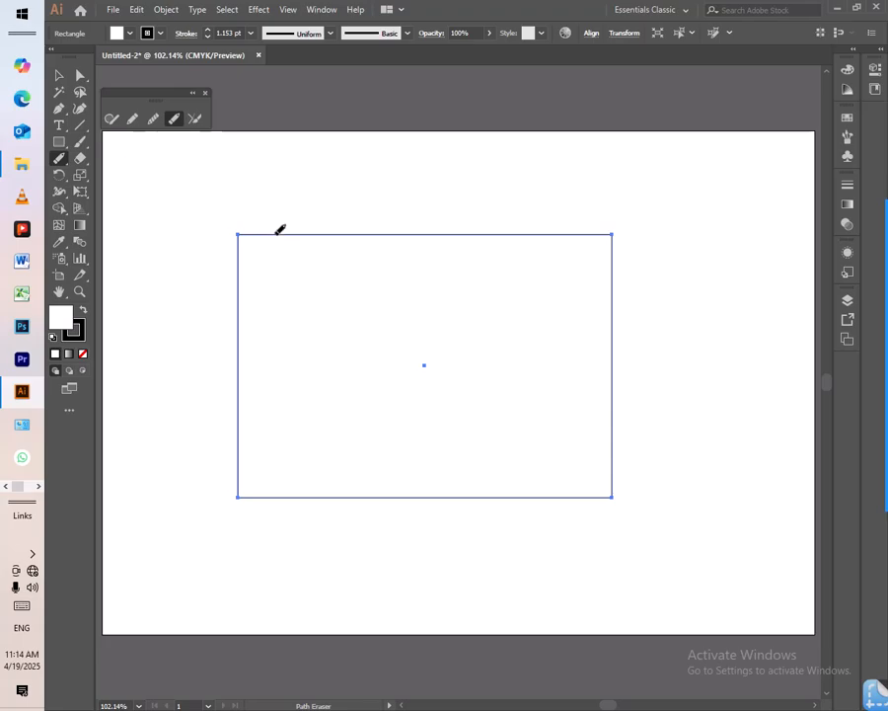
{"action": "left_click_drag", "start_coordinate": [277, 233], "coordinate": [236, 233]}
{"action": "left_click_drag", "start_coordinate": [235, 277], "coordinate": [239, 285]}
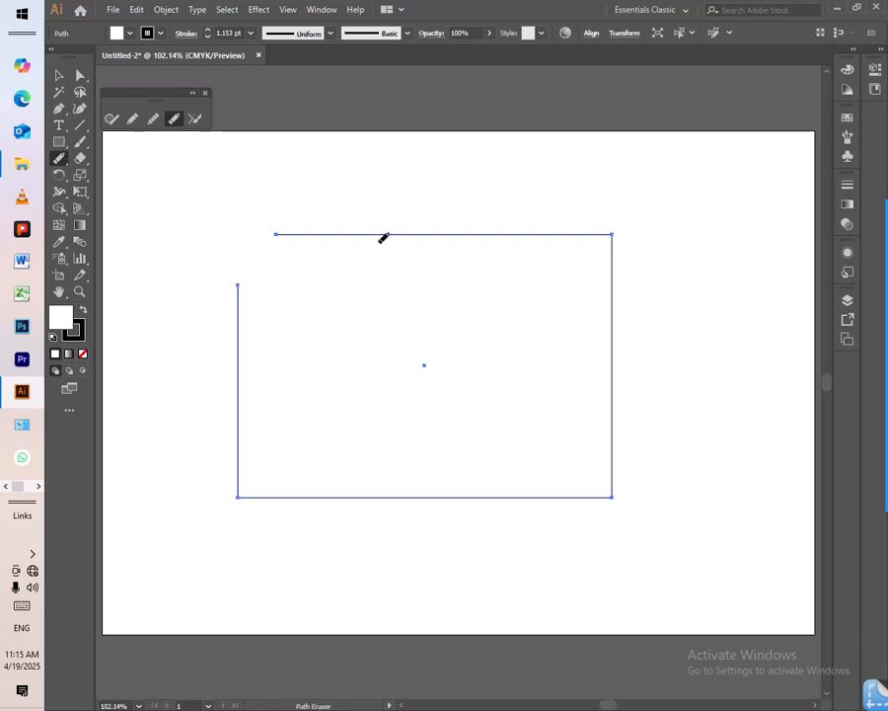
{"action": "left_click_drag", "start_coordinate": [391, 229], "coordinate": [500, 232]}
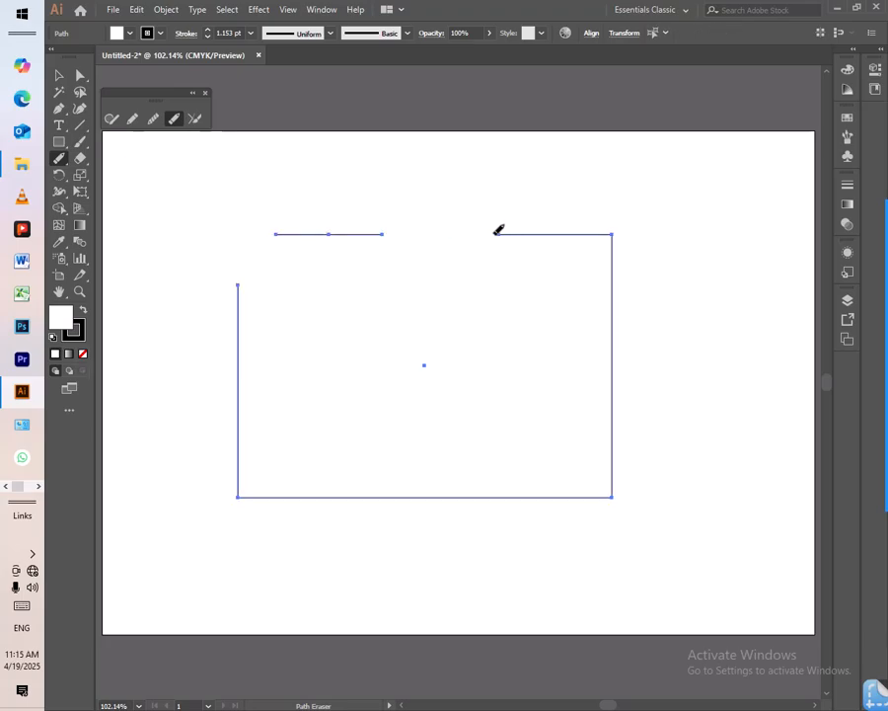
{"action": "mouse_move", "coordinate": [240, 457]}
{"action": "left_mouse_down"}
{"action": "mouse_move", "coordinate": [237, 494]}
{"action": "mouse_move", "coordinate": [247, 501]}
{"action": "mouse_move", "coordinate": [311, 490]}
{"action": "left_mouse_up"}
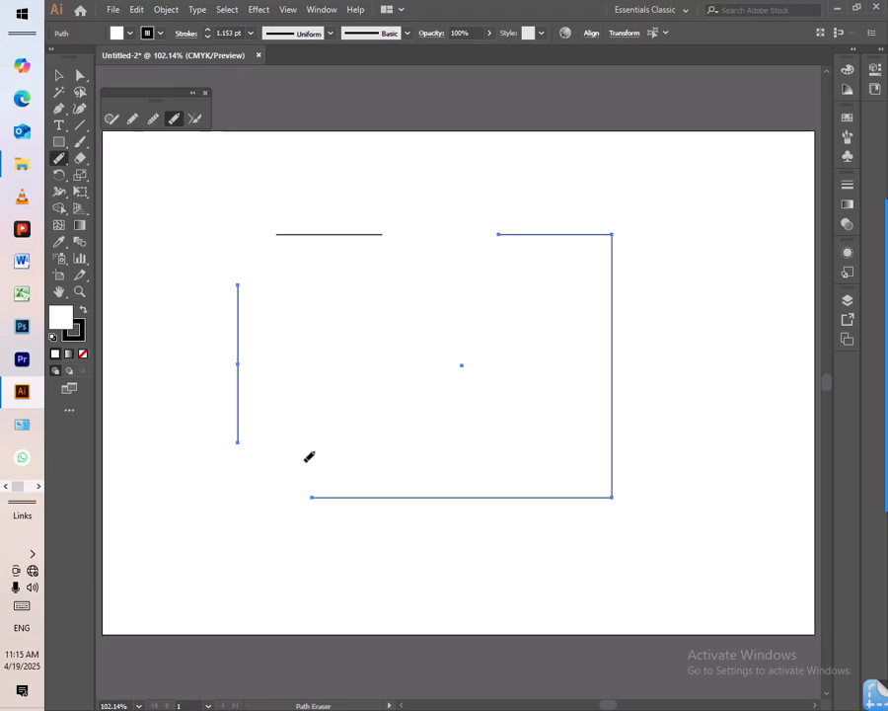
{"action": "key", "text": "ctrl+a"}
{"action": "key", "text": "Delete"}
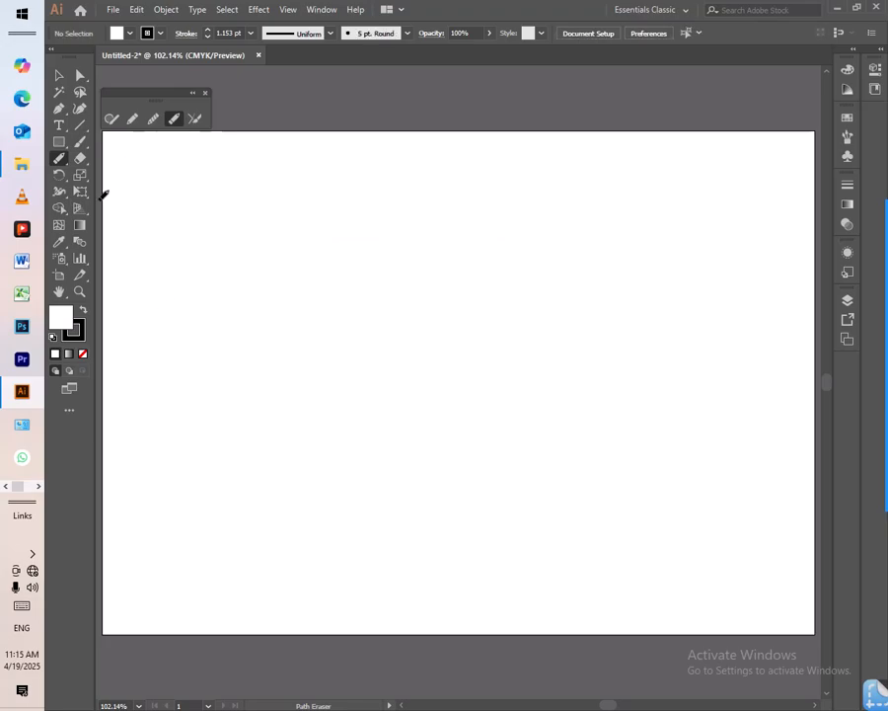
- Draw a circle on the left half of the artboard and erase its lower half with the Path Eraser
{"action": "left_click_drag", "start_coordinate": [64, 145], "coordinate": [128, 182]}
{"action": "left_click_drag", "start_coordinate": [238, 240], "coordinate": [436, 441]}
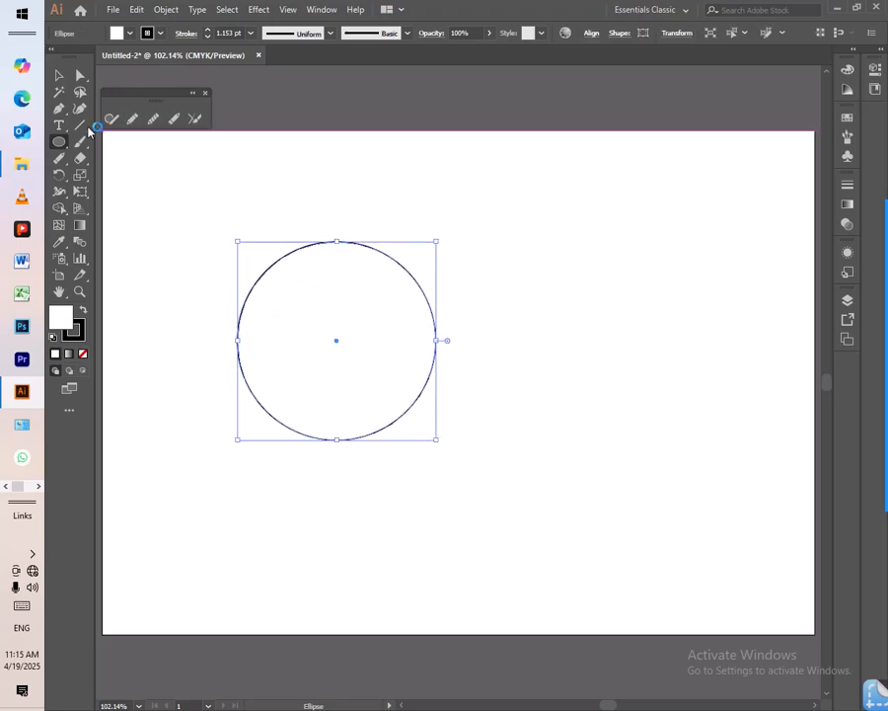
{"action": "left_click", "coordinate": [61, 75]}
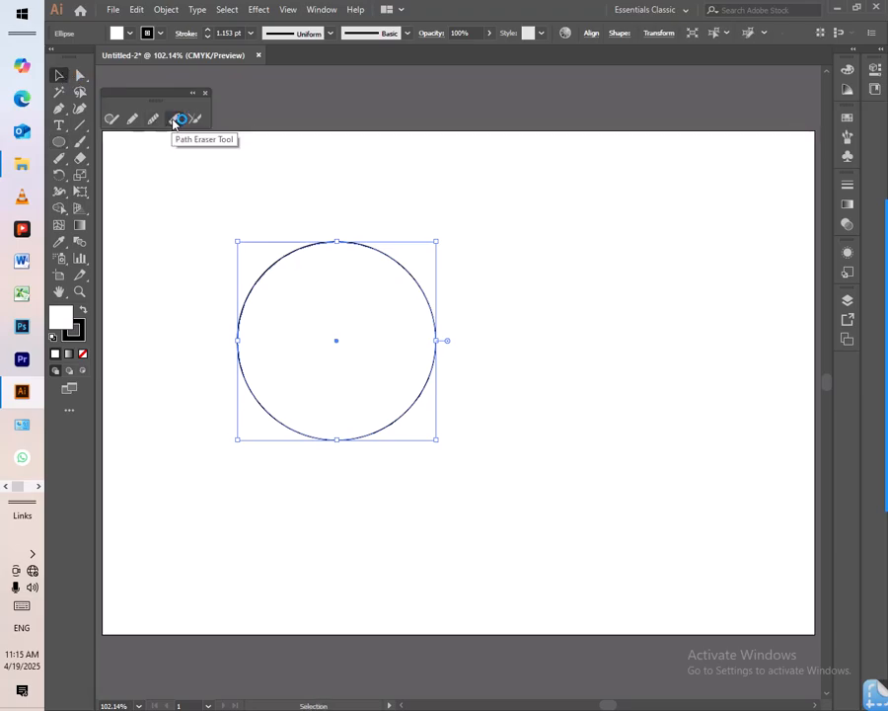
{"action": "left_click", "coordinate": [174, 120]}
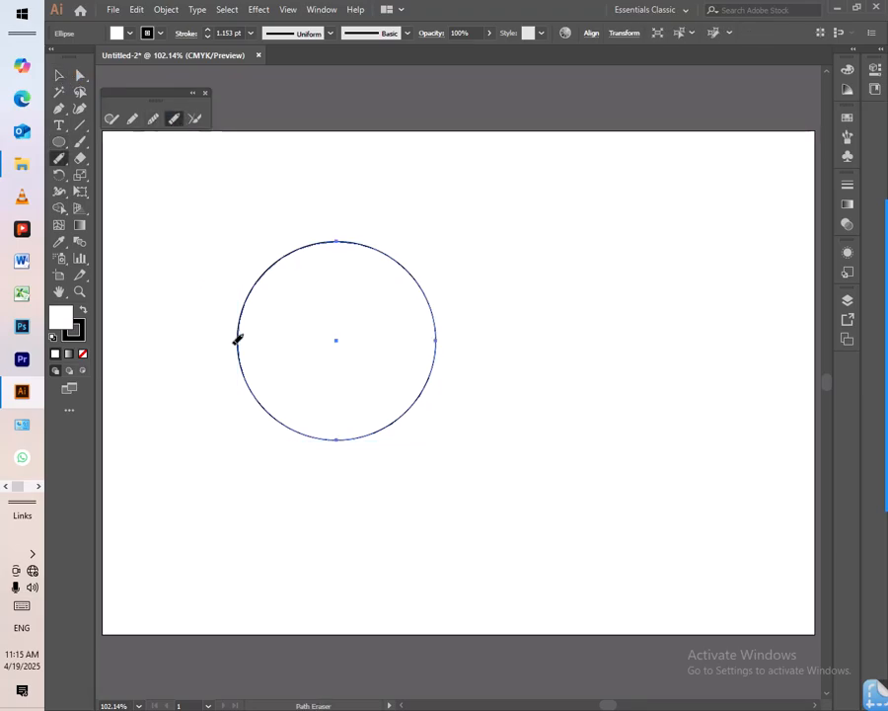
{"action": "mouse_move", "coordinate": [240, 336]}
{"action": "left_mouse_down"}
{"action": "mouse_move", "coordinate": [244, 366]}
{"action": "mouse_move", "coordinate": [272, 408]}
{"action": "mouse_move", "coordinate": [329, 435]}
{"action": "mouse_move", "coordinate": [377, 429]}
{"action": "mouse_move", "coordinate": [411, 409]}
{"action": "mouse_move", "coordinate": [438, 345]}
{"action": "left_mouse_up"}
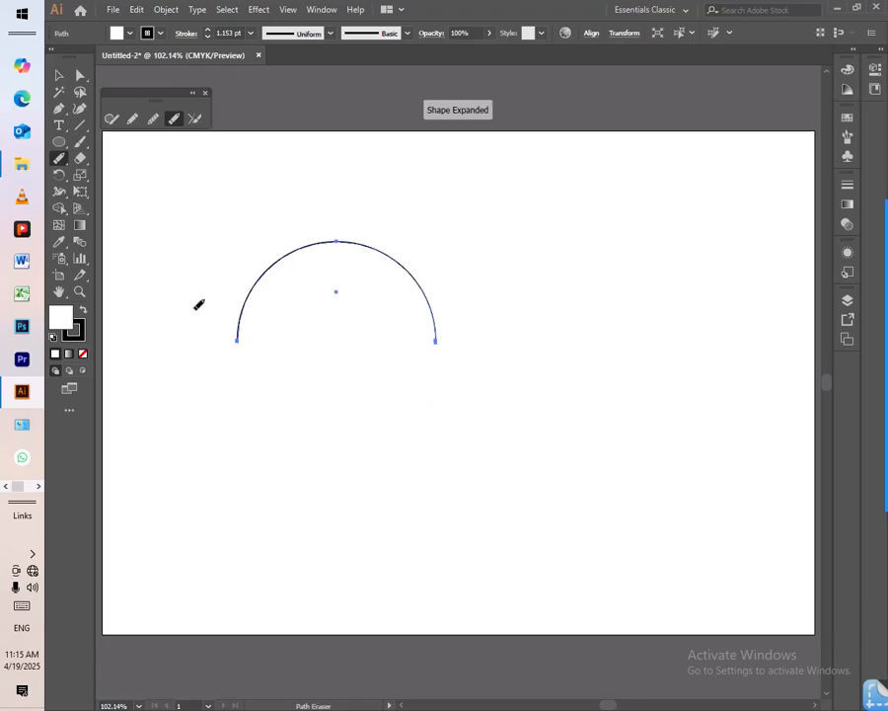
- Duplicate the half-circle arc straight down so the copy overlaps the original
{"action": "left_click", "coordinate": [60, 75]}
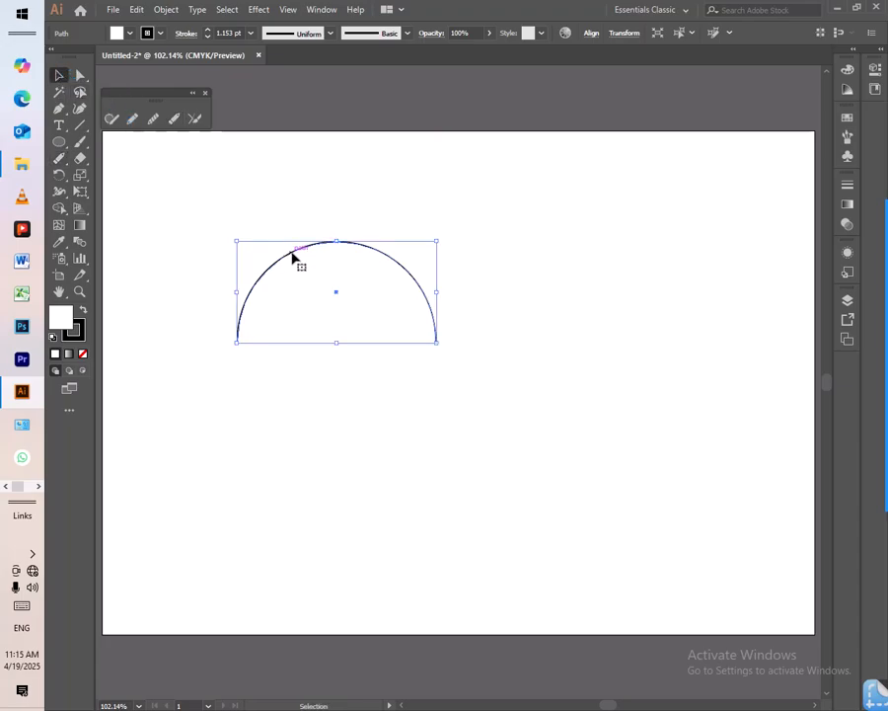
{"action": "left_click_drag", "start_coordinate": [300, 254], "coordinate": [298, 295]}
{"action": "left_click", "coordinate": [277, 288]}
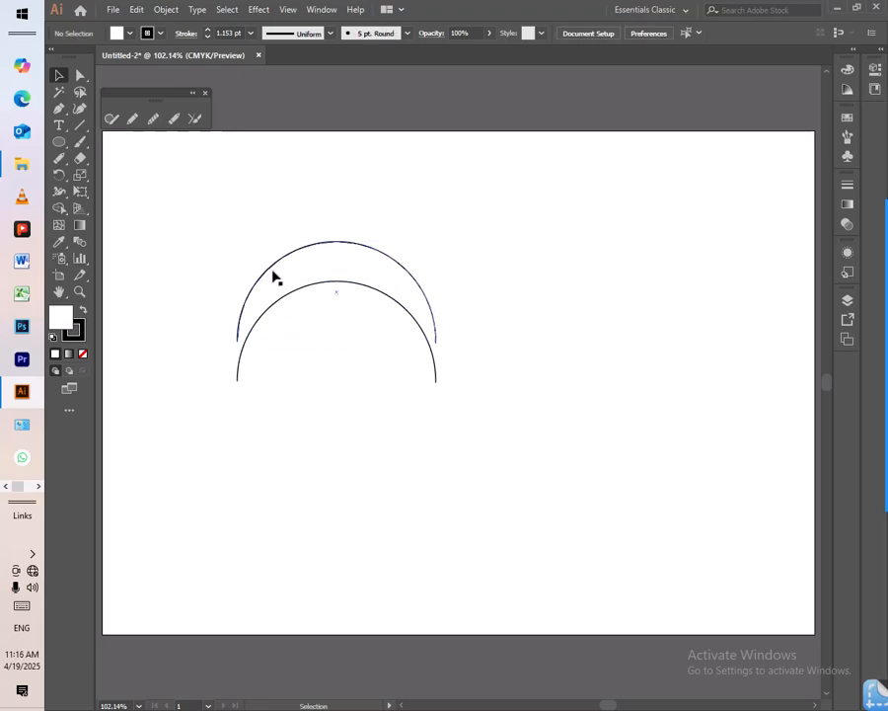
{"action": "left_click", "coordinate": [274, 272]}
{"action": "left_click", "coordinate": [240, 368]}
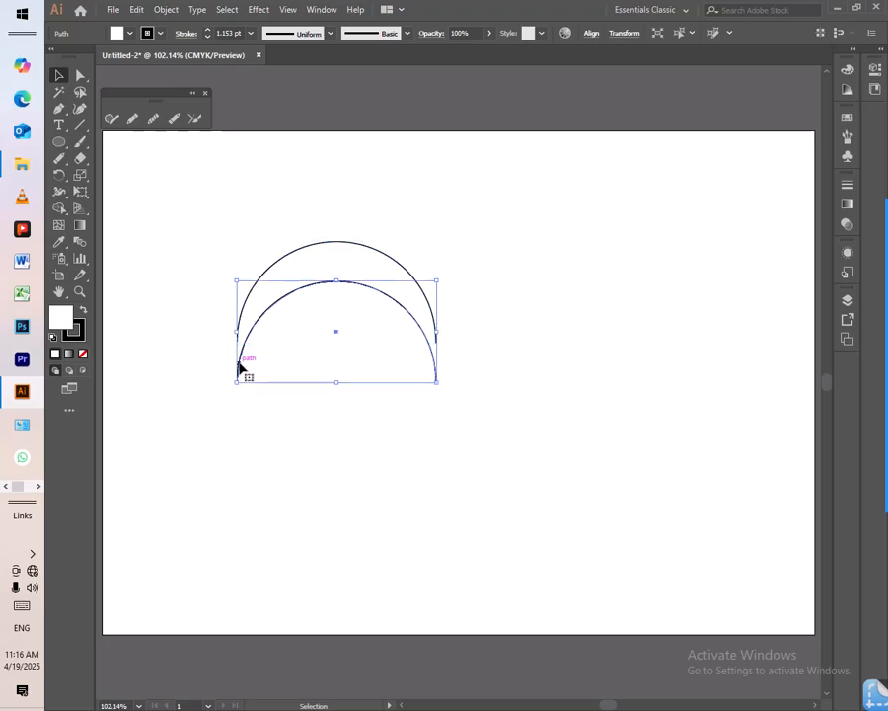
- Try filling both separate arcs with pink-red FC1557
{"action": "left_click_drag", "start_coordinate": [259, 246], "coordinate": [381, 354]}
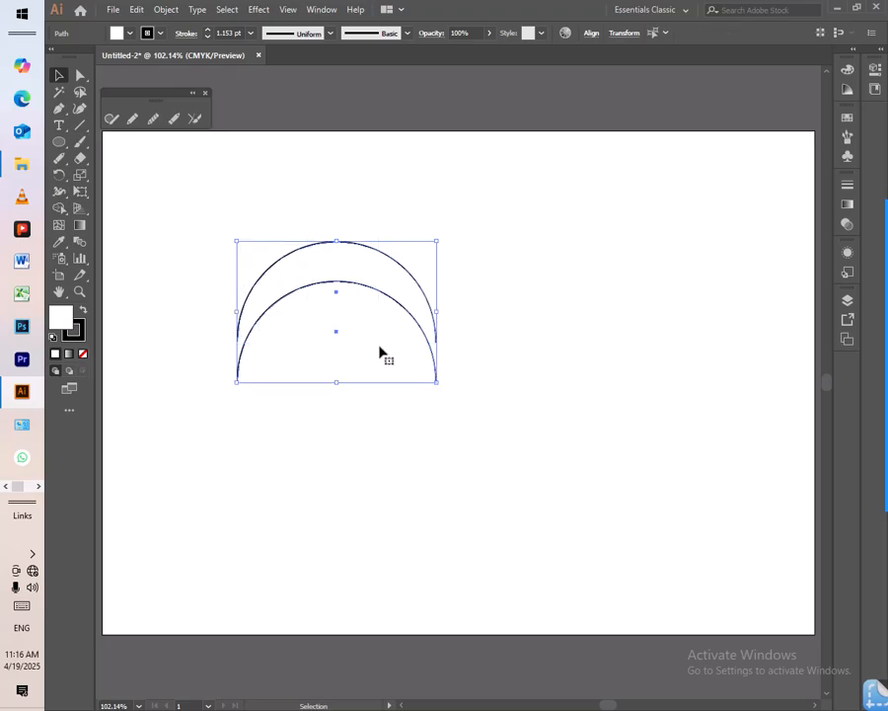
{"action": "double_click", "coordinate": [62, 318]}
{"action": "left_click", "coordinate": [446, 269]}
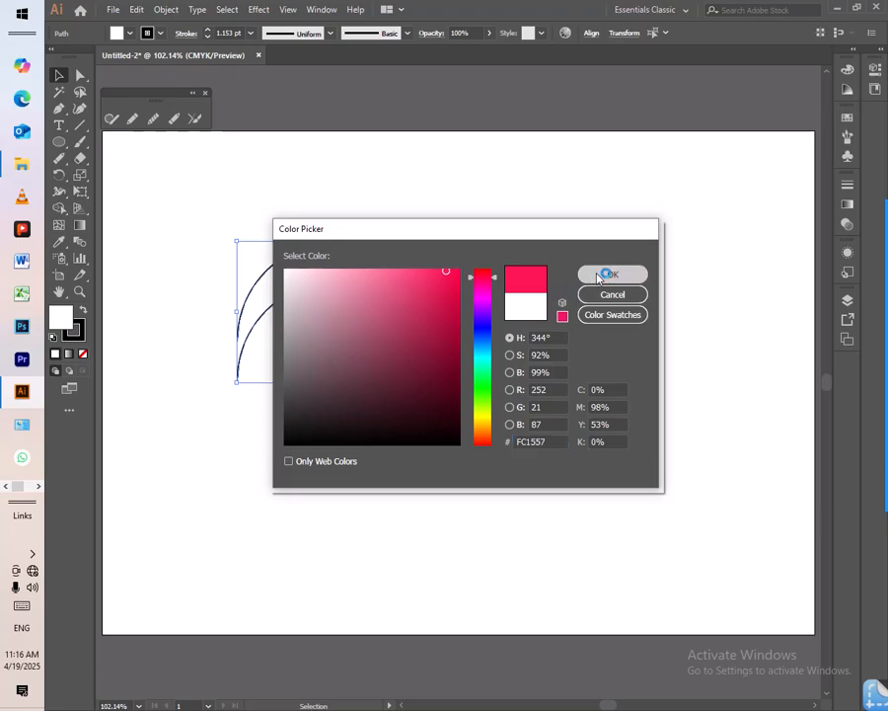
{"action": "left_click", "coordinate": [610, 273]}
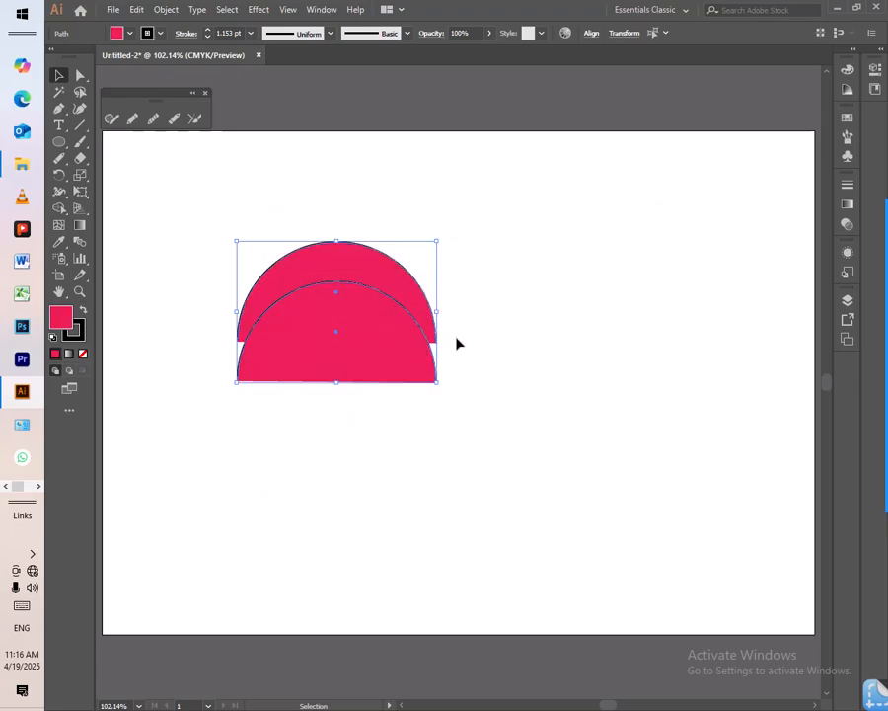
{"action": "left_click", "coordinate": [464, 334]}
{"action": "left_click", "coordinate": [337, 361]}
{"action": "key", "text": "d"}
- Select both arcs and join their open ends into one path
{"action": "left_click", "coordinate": [398, 218]}
{"action": "left_click_drag", "start_coordinate": [398, 218], "coordinate": [296, 336]}
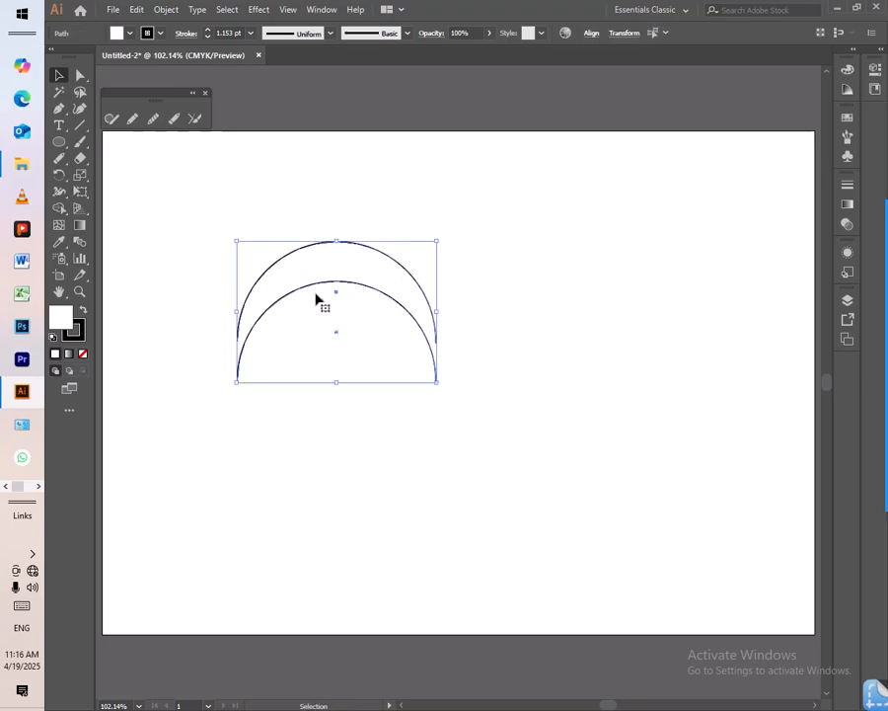
{"action": "right_click", "coordinate": [380, 284]}
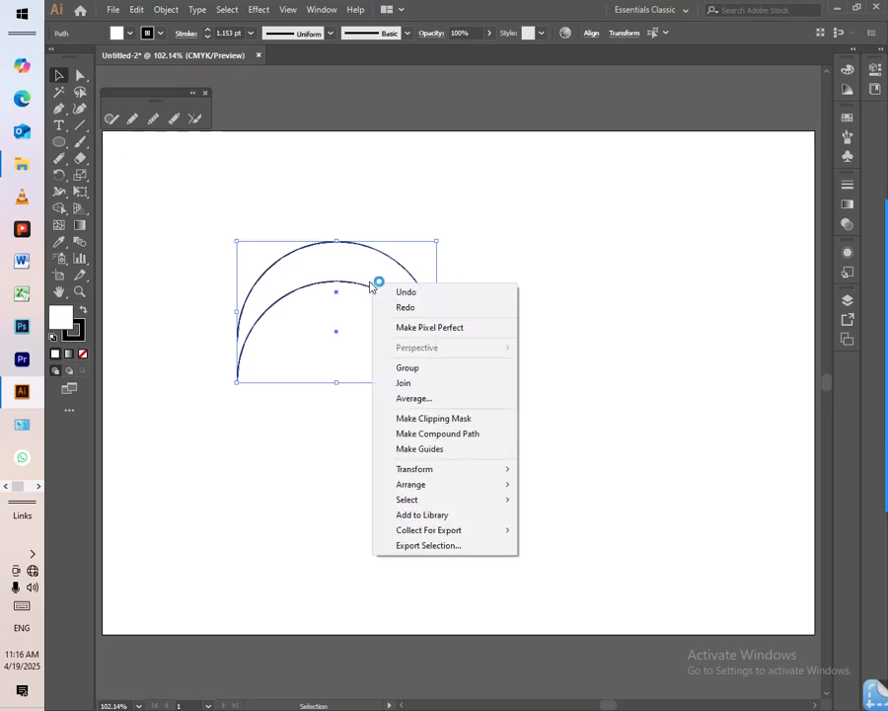
{"action": "left_click", "coordinate": [400, 383]}
- Fill the joined crescent path with pink-red F70F51
{"action": "double_click", "coordinate": [63, 318]}
{"action": "left_click_drag", "start_coordinate": [395, 279], "coordinate": [449, 274]}
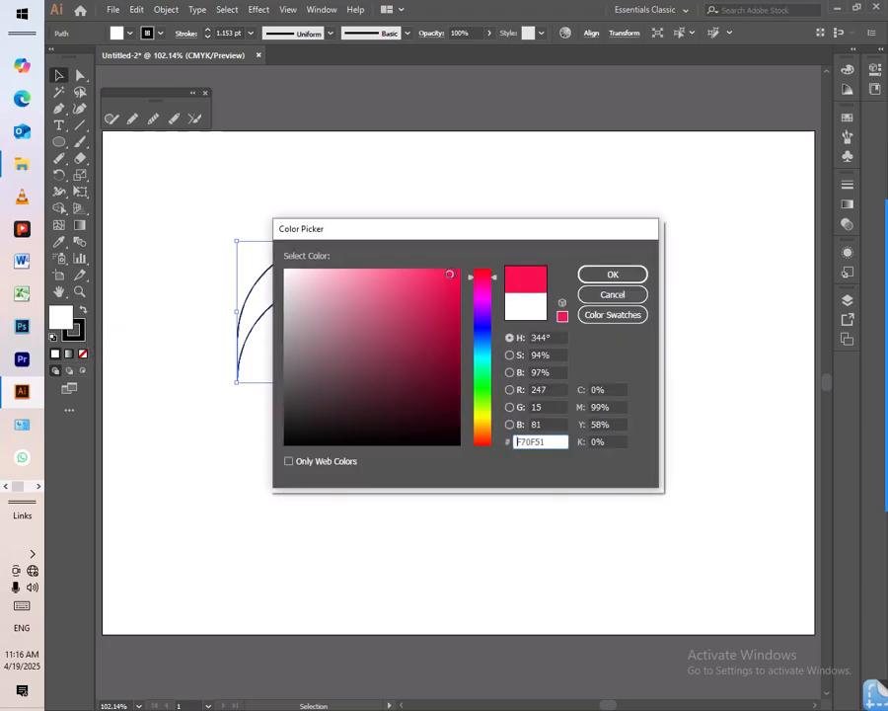
{"action": "left_click", "coordinate": [583, 274]}
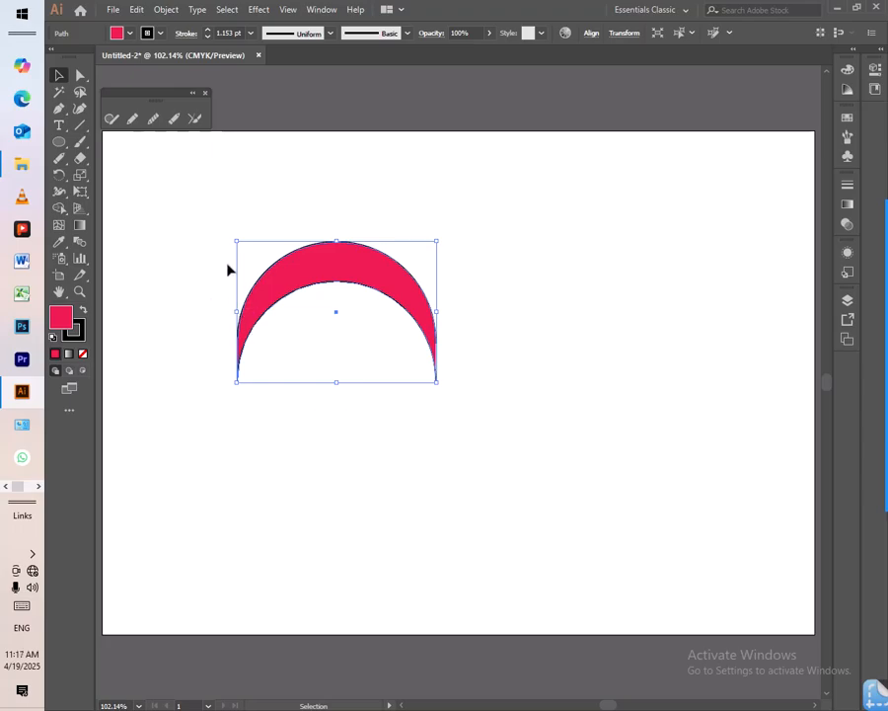
{"action": "right_click", "coordinate": [351, 284]}
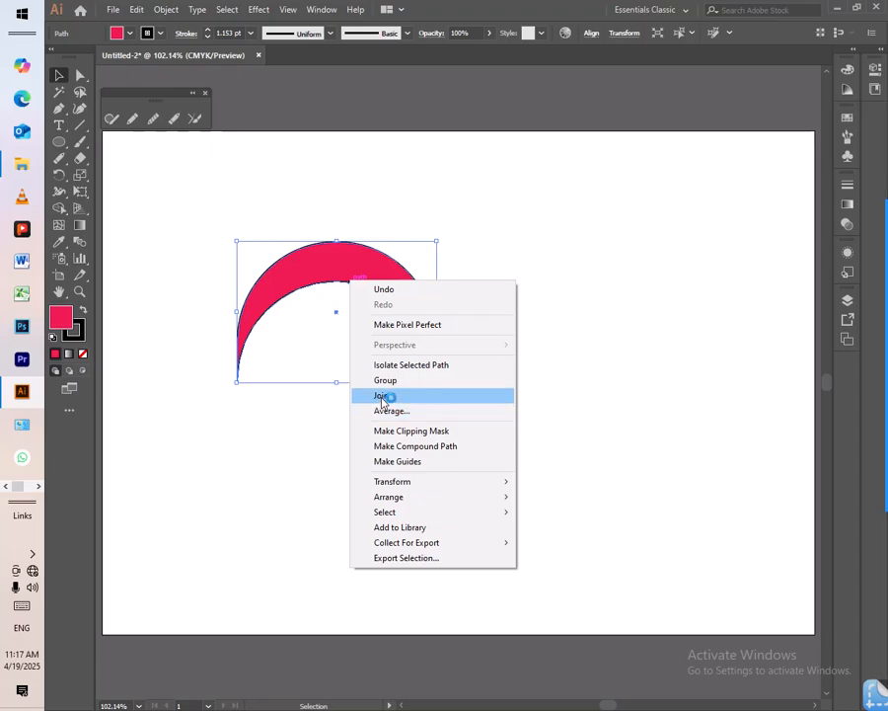
{"action": "left_click", "coordinate": [322, 299]}
{"action": "left_click", "coordinate": [306, 321]}
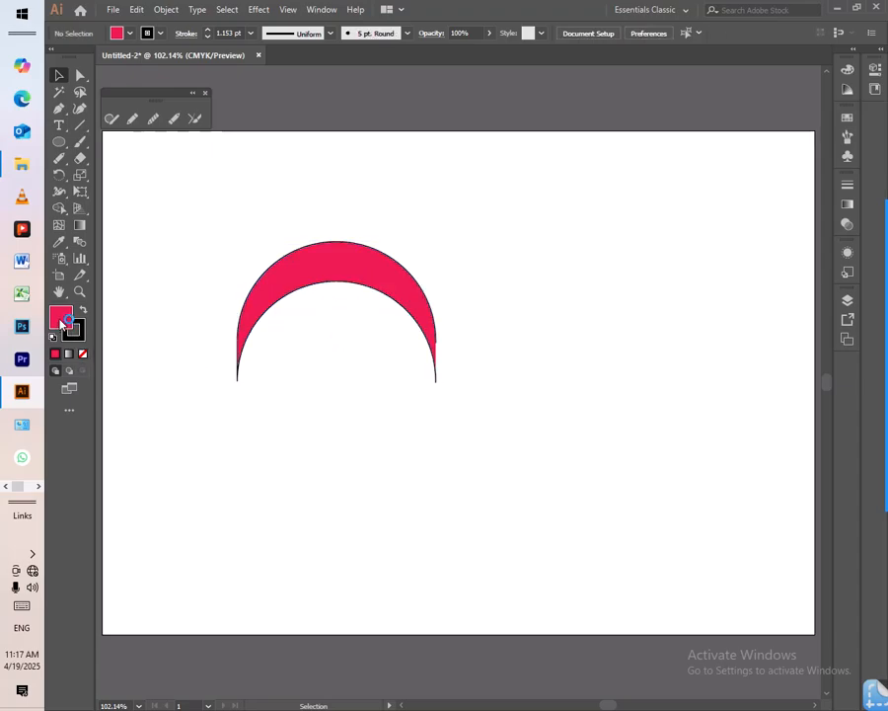
- Select the whole crescent and average its anchor points along the Vertical axis
{"action": "left_click_drag", "start_coordinate": [259, 288], "coordinate": [448, 399]}
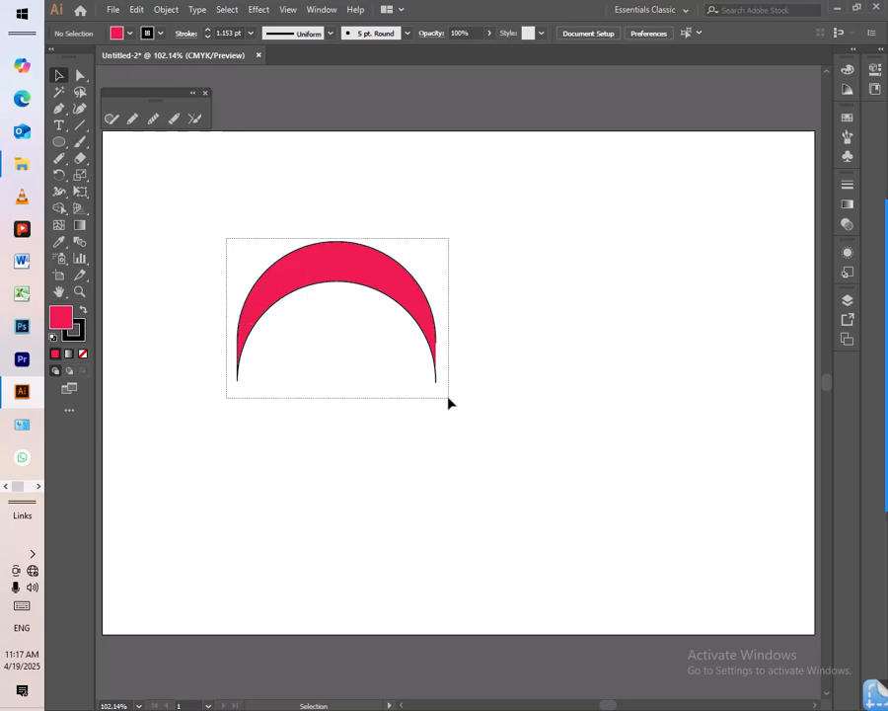
{"action": "right_click", "coordinate": [399, 309]}
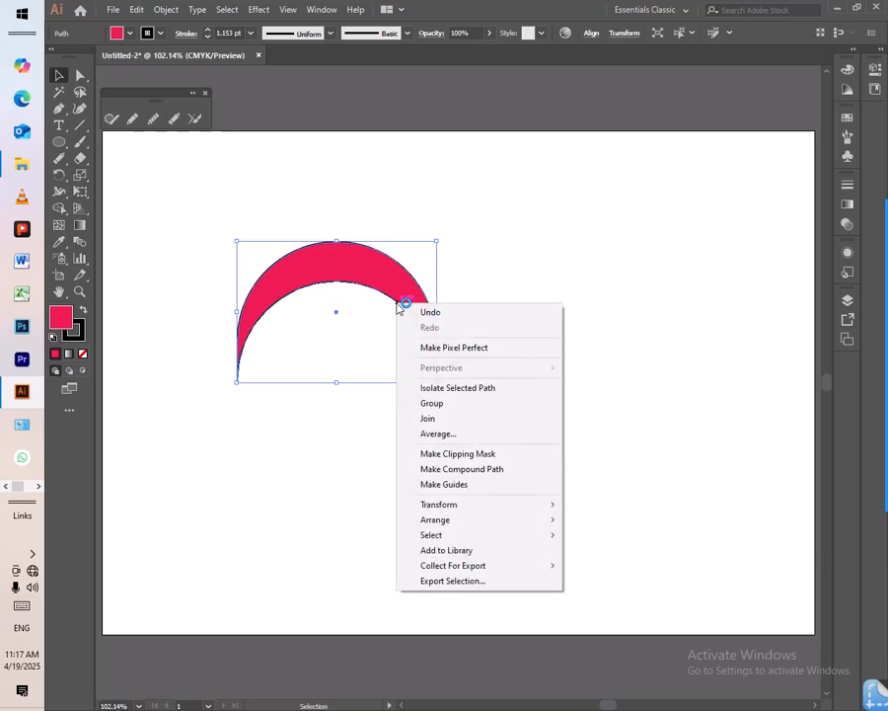
{"action": "left_click", "coordinate": [454, 436]}
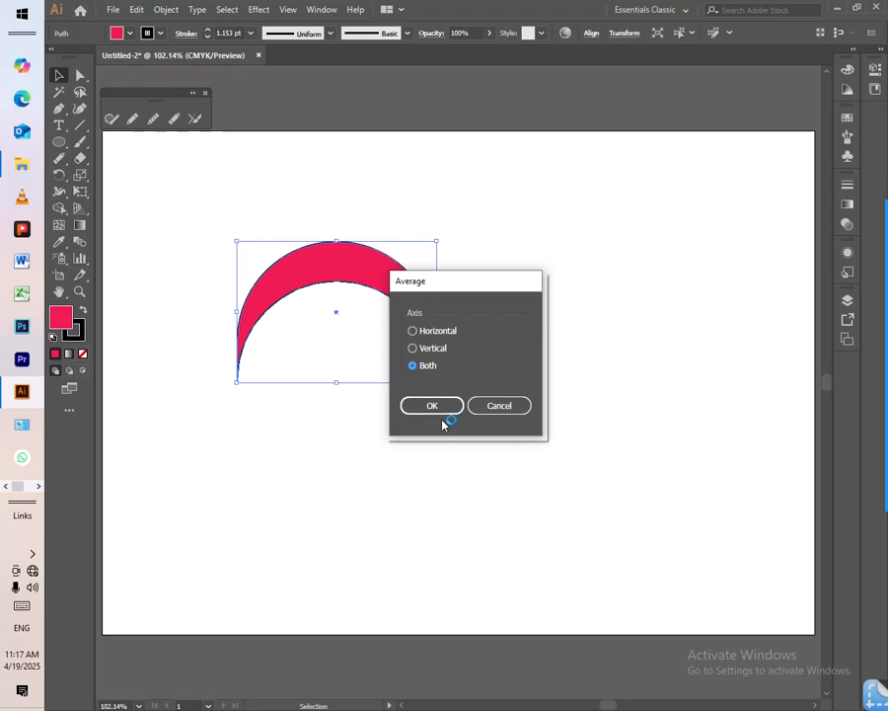
{"action": "left_click", "coordinate": [428, 367]}
{"action": "left_click", "coordinate": [429, 350]}
{"action": "left_click_drag", "start_coordinate": [424, 304], "coordinate": [570, 282]}
{"action": "left_click", "coordinate": [559, 385]}
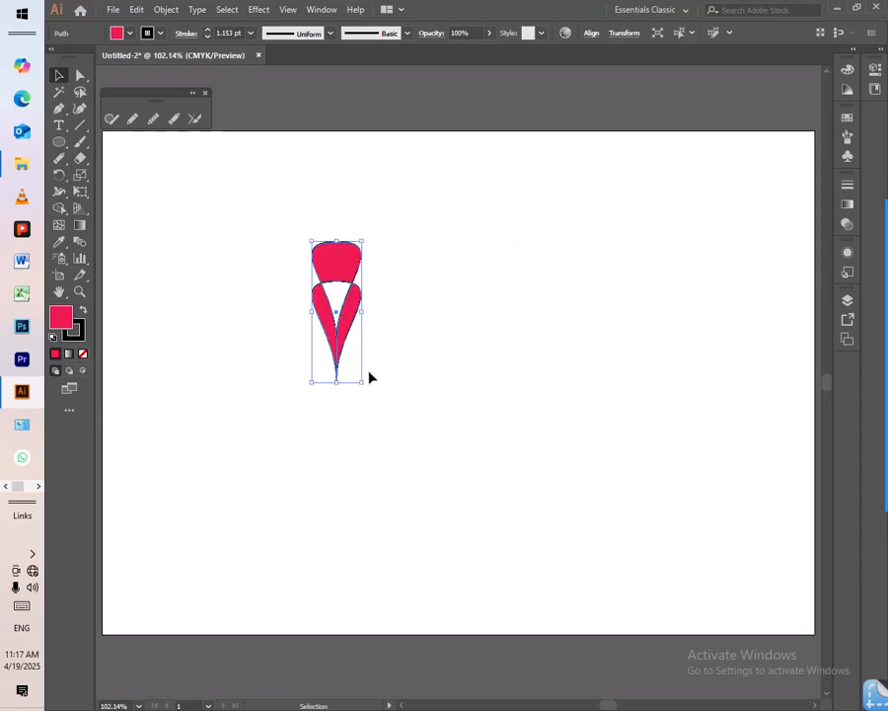
- Enlarge the averaged shape proportionally from its centre to more than twice its size and move it down the artboard
{"action": "left_click_drag", "start_coordinate": [364, 386], "coordinate": [428, 474]}
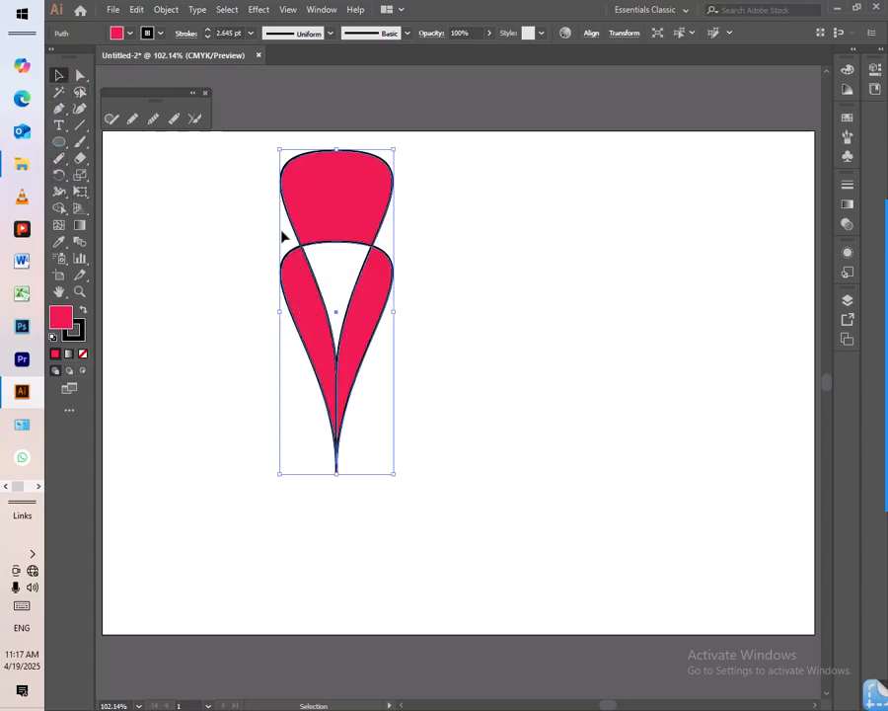
{"action": "left_click_drag", "start_coordinate": [361, 316], "coordinate": [370, 367]}
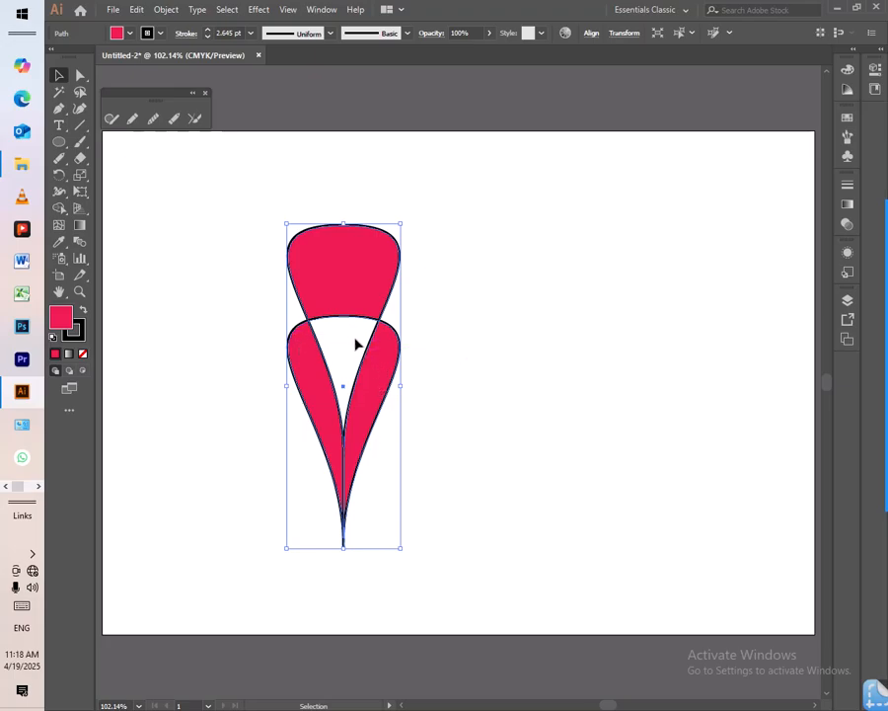
{"action": "left_click", "coordinate": [444, 287]}
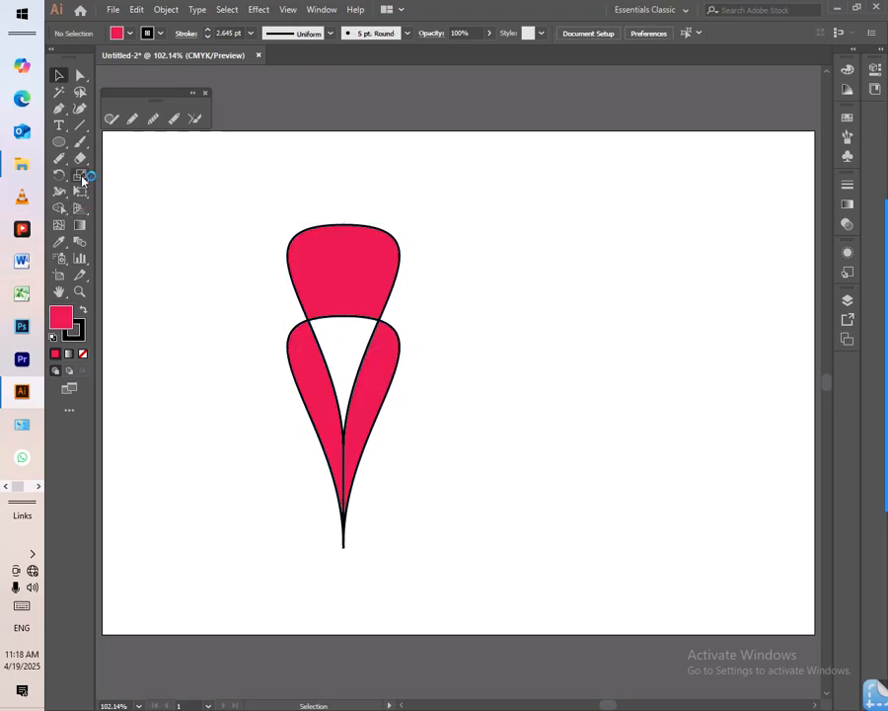
- Draw a circle with the Ellipse tool beside the upper half of the tapered shape
{"action": "left_click", "coordinate": [59, 142]}
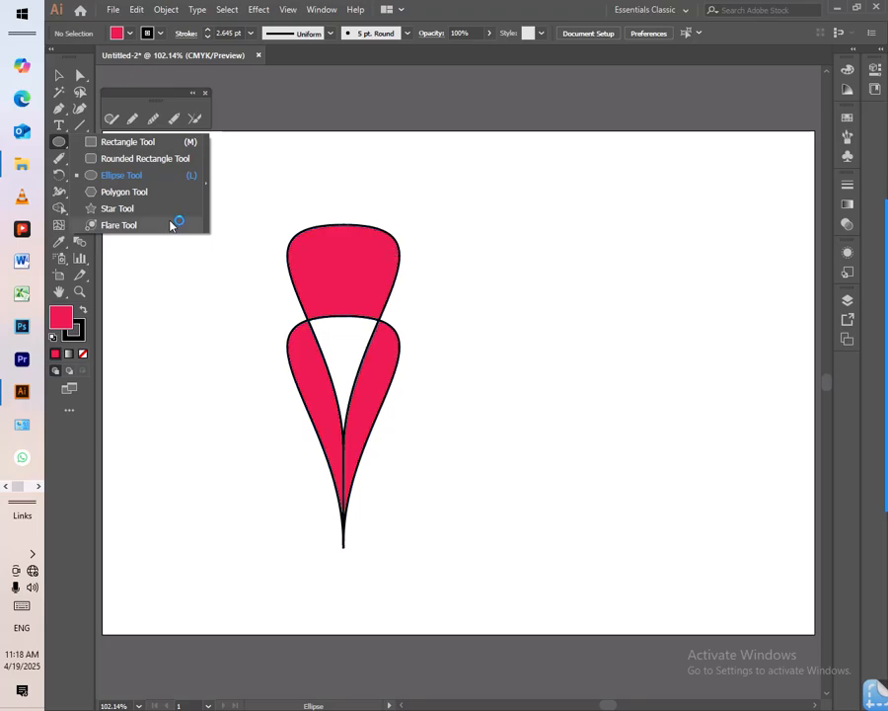
{"action": "left_click", "coordinate": [174, 183]}
{"action": "left_click_drag", "start_coordinate": [543, 269], "coordinate": [605, 358]}
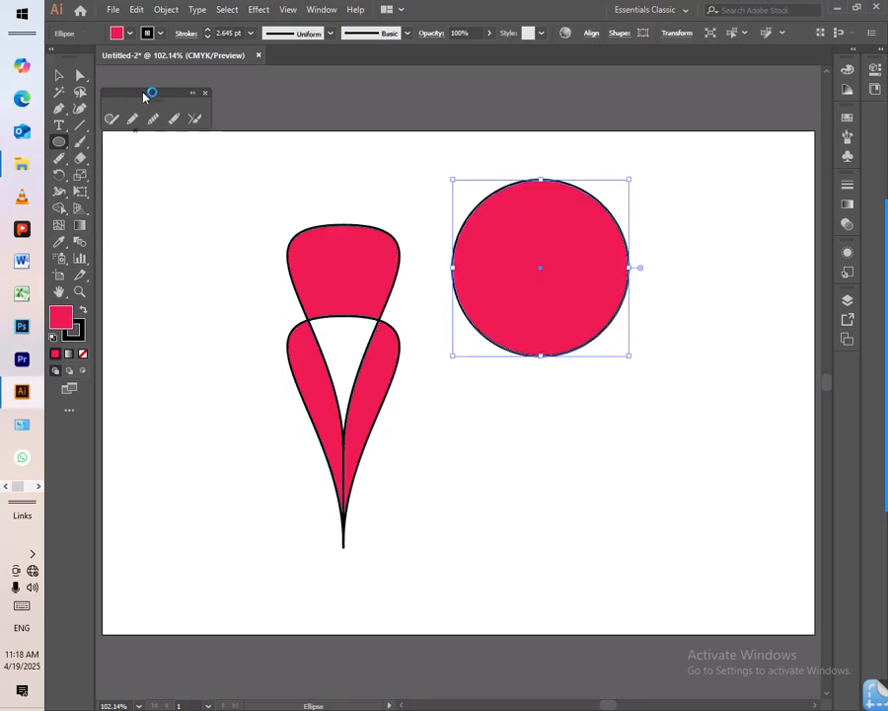
- Apply a Pucker & Bloat distortion of -136% to the circle with the preview on
{"action": "left_click", "coordinate": [259, 9]}
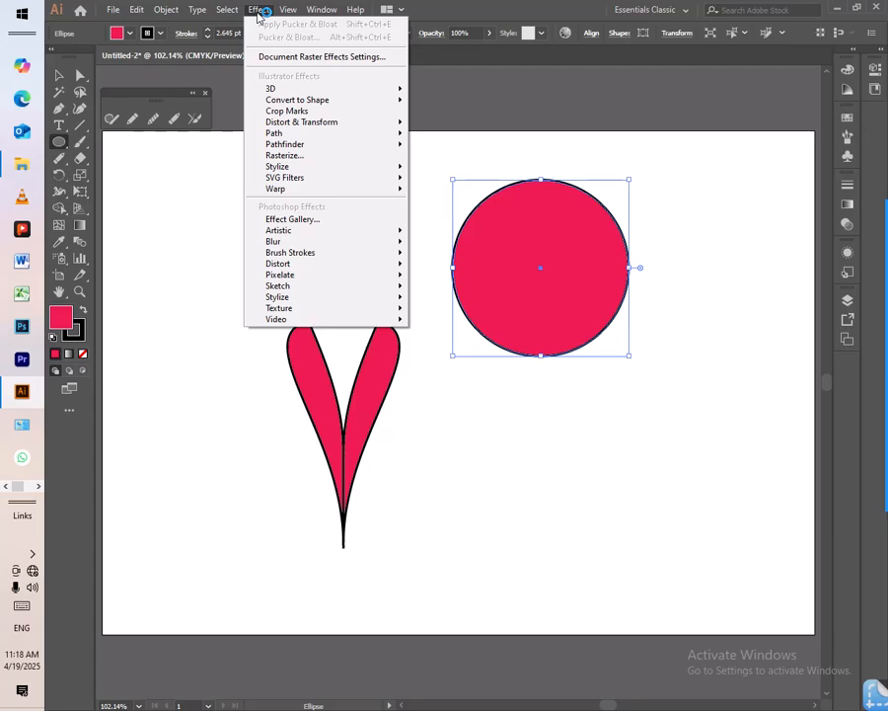
{"action": "mouse_move", "coordinate": [294, 124]}
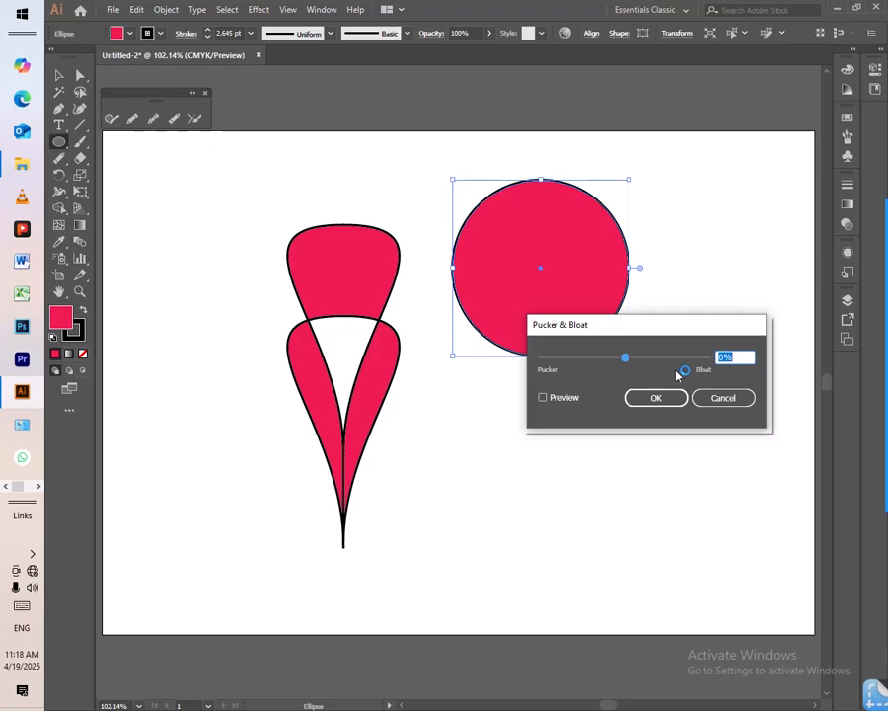
{"action": "left_click_drag", "start_coordinate": [628, 361], "coordinate": [660, 361]}
{"action": "left_click", "coordinate": [558, 397]}
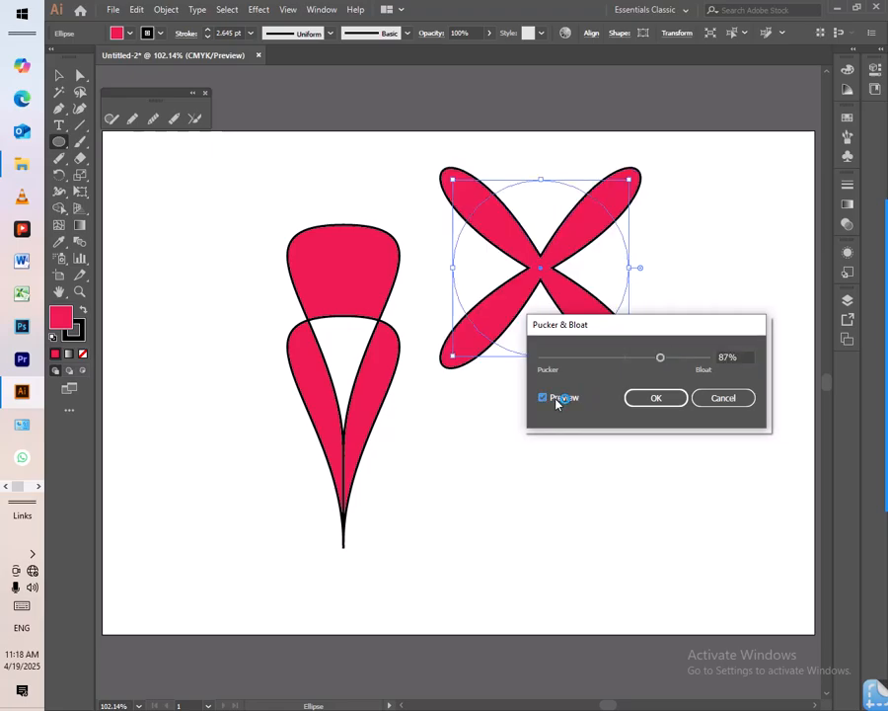
{"action": "left_click_drag", "start_coordinate": [656, 359], "coordinate": [570, 362]}
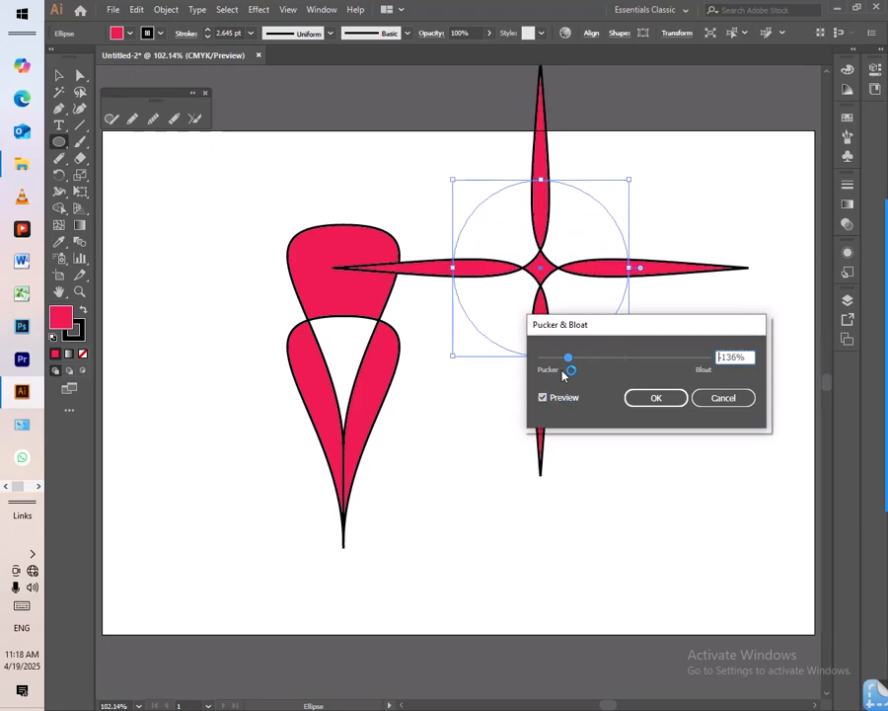
{"action": "left_click", "coordinate": [655, 398]}
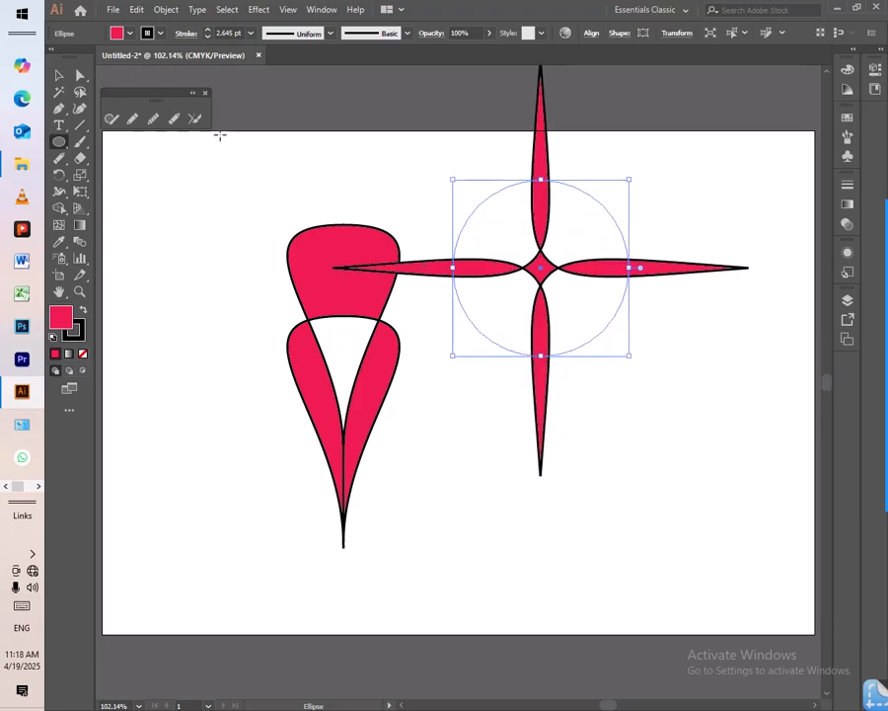
- Scale the four-pointed star down to less than half its size and move it toward the artboard's upper-right corner
{"action": "left_click", "coordinate": [59, 75]}
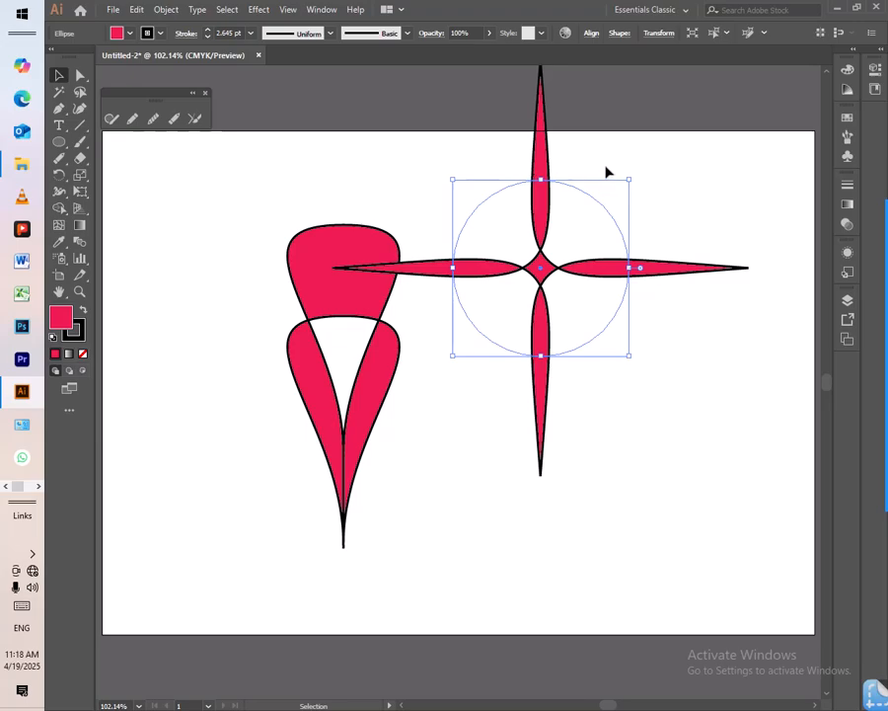
{"action": "left_click_drag", "start_coordinate": [630, 180], "coordinate": [599, 236]}
{"action": "left_click_drag", "start_coordinate": [540, 267], "coordinate": [636, 259]}
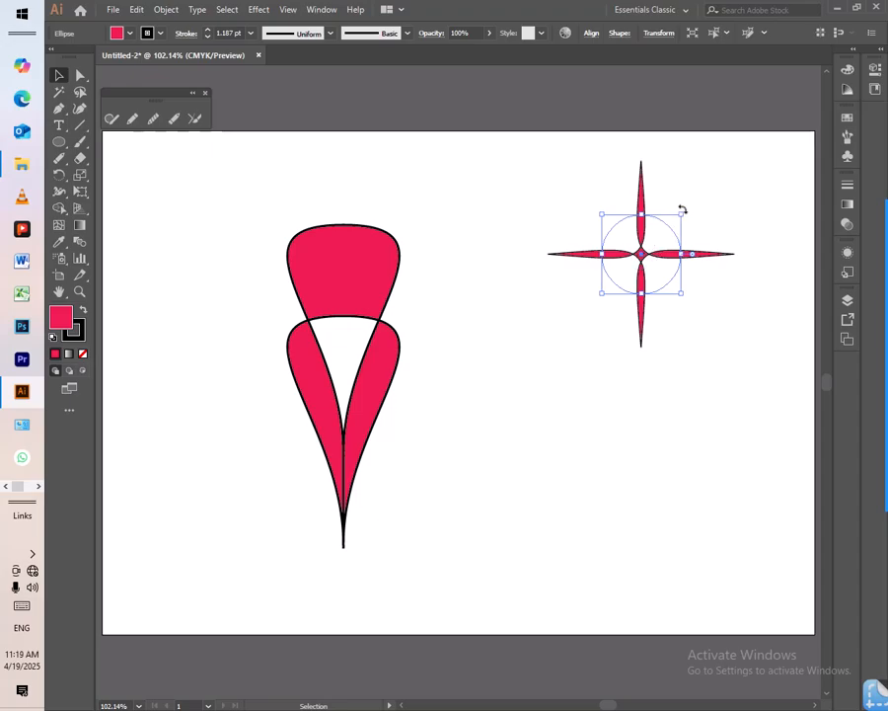
- Try adding a rotated copy of the four-pointed star about its centre, remove it and reselect the original star
{"action": "key", "text": "a"}
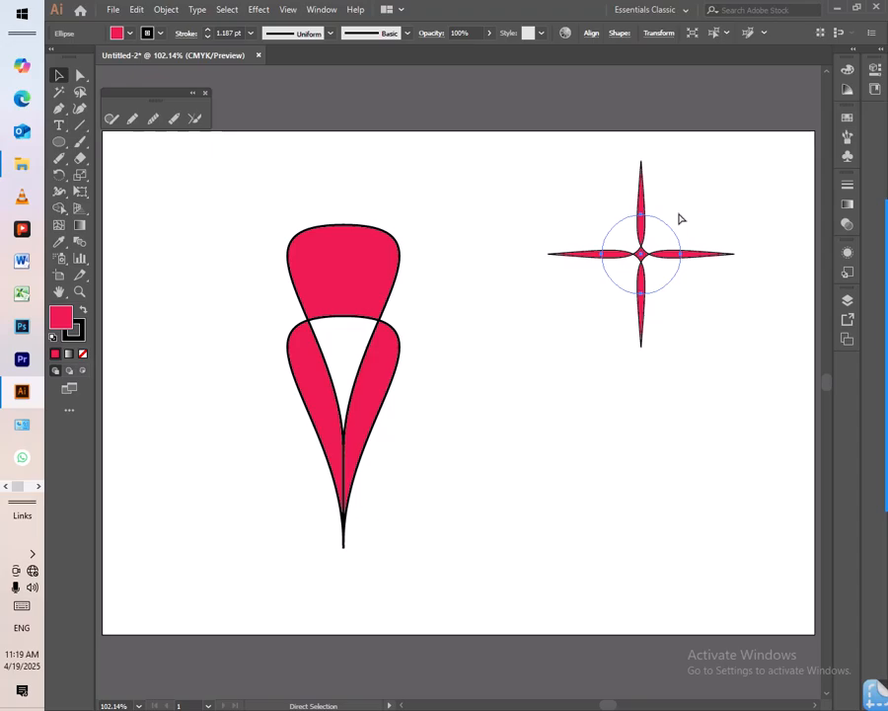
{"action": "key", "text": "v"}
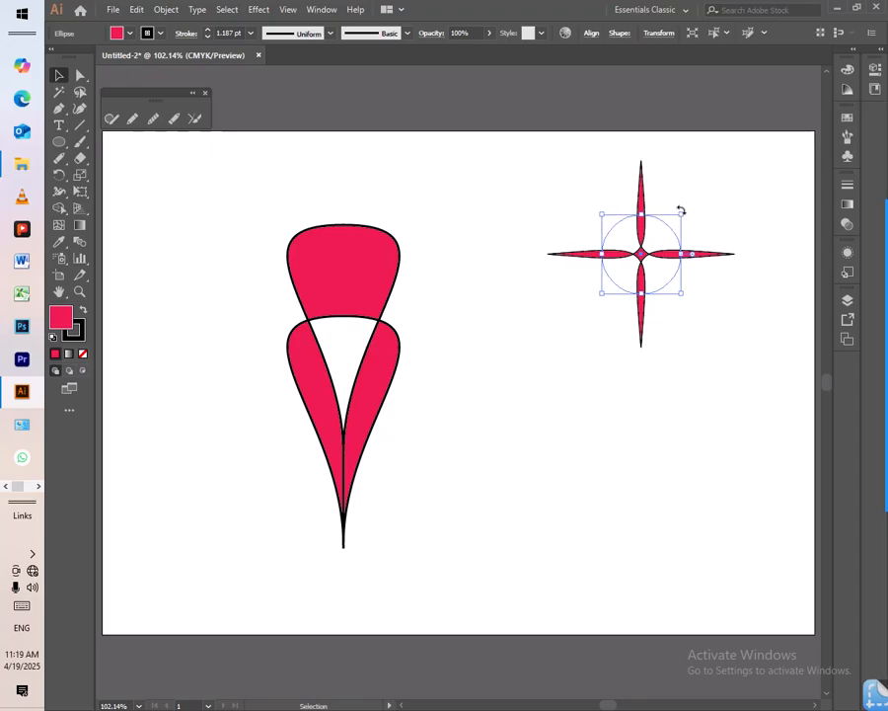
{"action": "left_click_drag", "start_coordinate": [685, 214], "coordinate": [707, 245]}
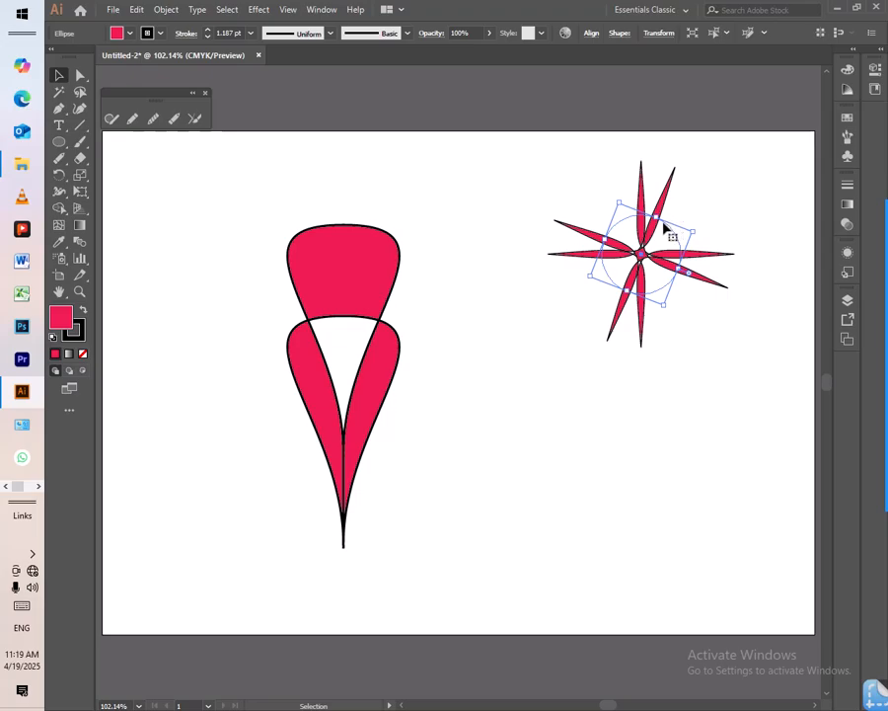
{"action": "key", "text": "Delete"}
{"action": "left_click", "coordinate": [663, 226]}
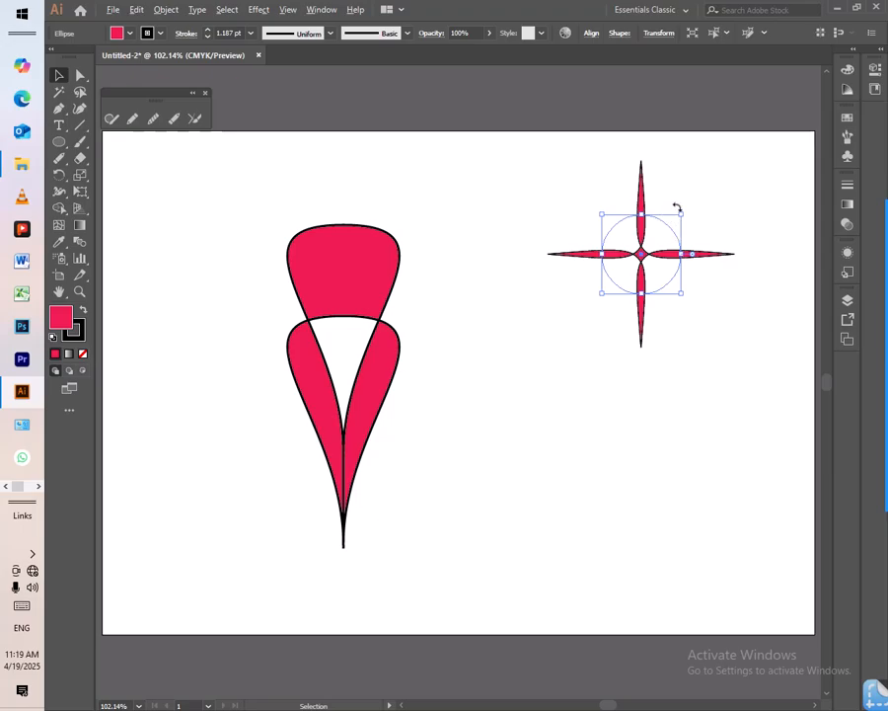
- Duplicate the star with a slight clockwise rotation about its centre and repeat the transformation several times
{"action": "left_click_drag", "start_coordinate": [677, 204], "coordinate": [690, 226]}
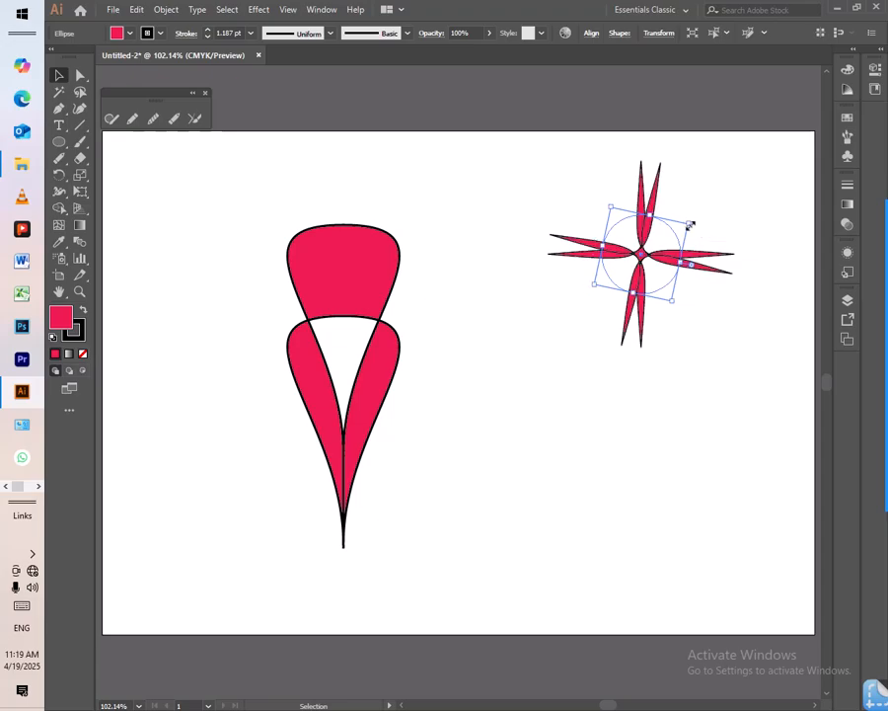
{"action": "key", "text": "a"}
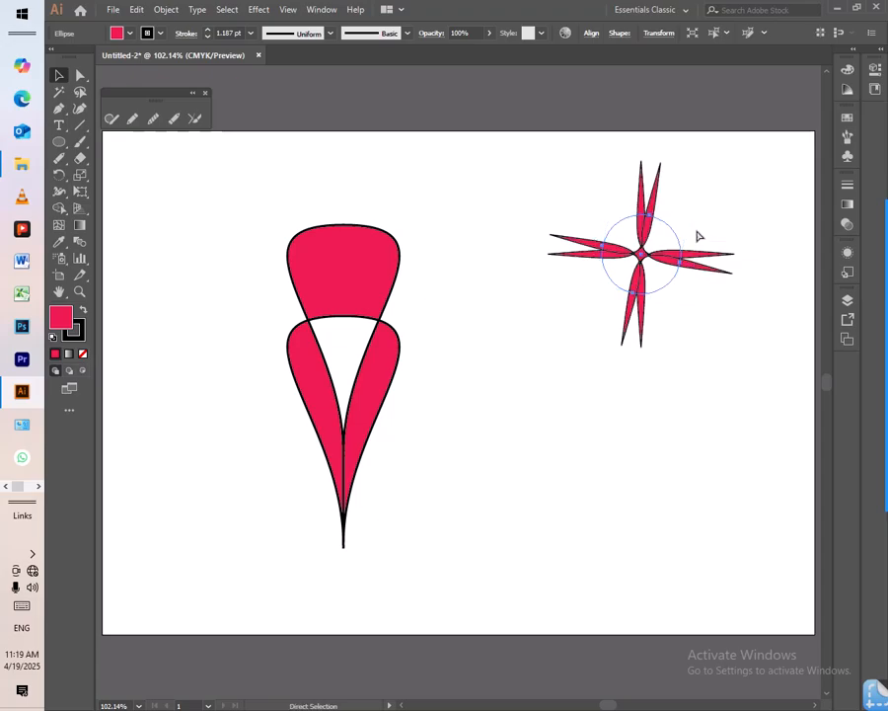
{"action": "key", "text": "ctrl+d"}
{"action": "key", "text": "ctrl+d"}
{"action": "key", "text": "ctrl+d"}
{"action": "key", "text": "ctrl+d"}
{"action": "key", "text": "ctrl+d"}
{"action": "key", "text": "ctrl+d"}
{"action": "key", "text": "ctrl+d"}
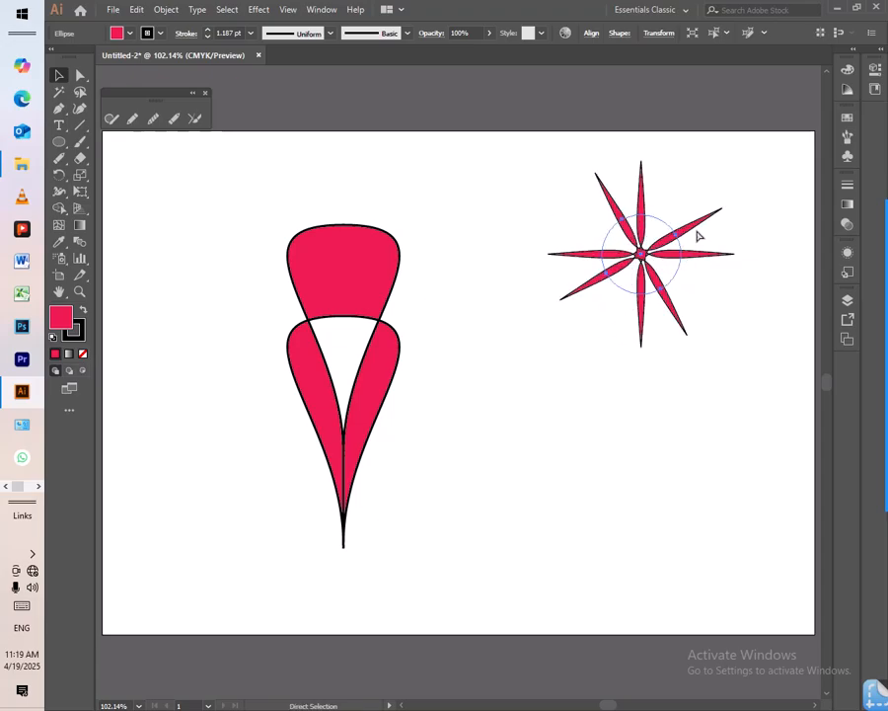
{"action": "key", "text": "ctrl+d"}
{"action": "key", "text": "ctrl+d"}
{"action": "key", "text": "ctrl+d"}
{"action": "key", "text": "ctrl+d"}
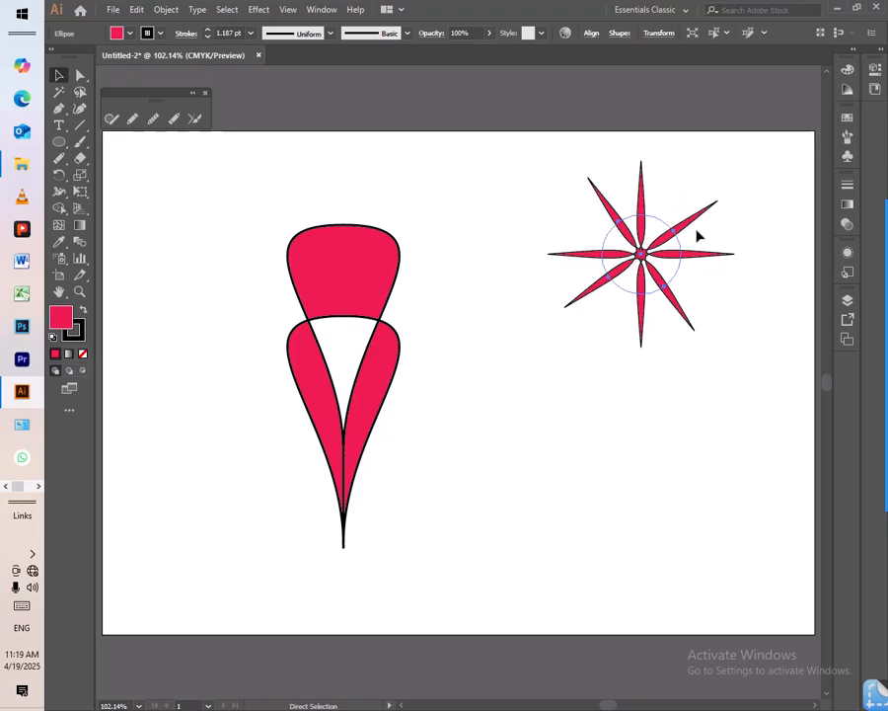
- Try small further rotations of the star copy about the shared centre and undo the latest changes
{"action": "key", "text": "v"}
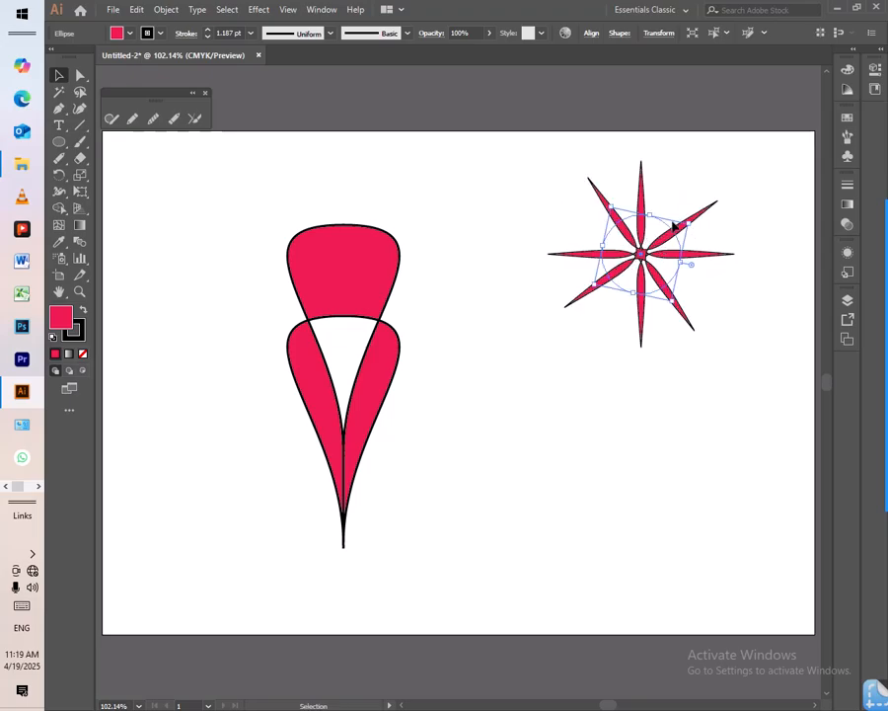
{"action": "left_click_drag", "start_coordinate": [698, 218], "coordinate": [698, 226]}
{"action": "key", "text": "ctrl+z"}
{"action": "left_click_drag", "start_coordinate": [697, 217], "coordinate": [699, 235]}
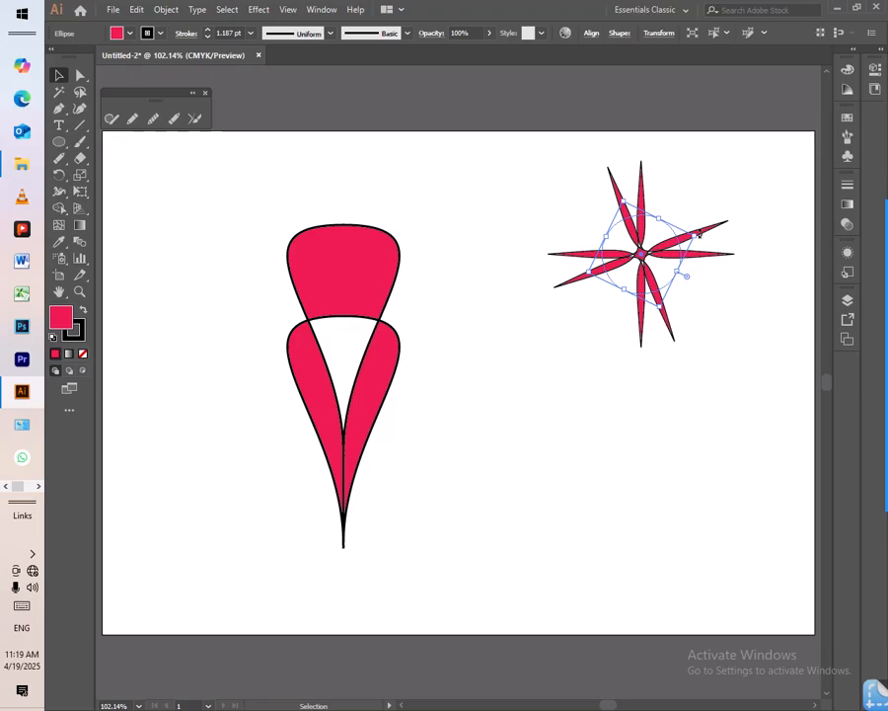
{"action": "key", "text": "ctrl+z"}
{"action": "key", "text": "ctrl+z"}
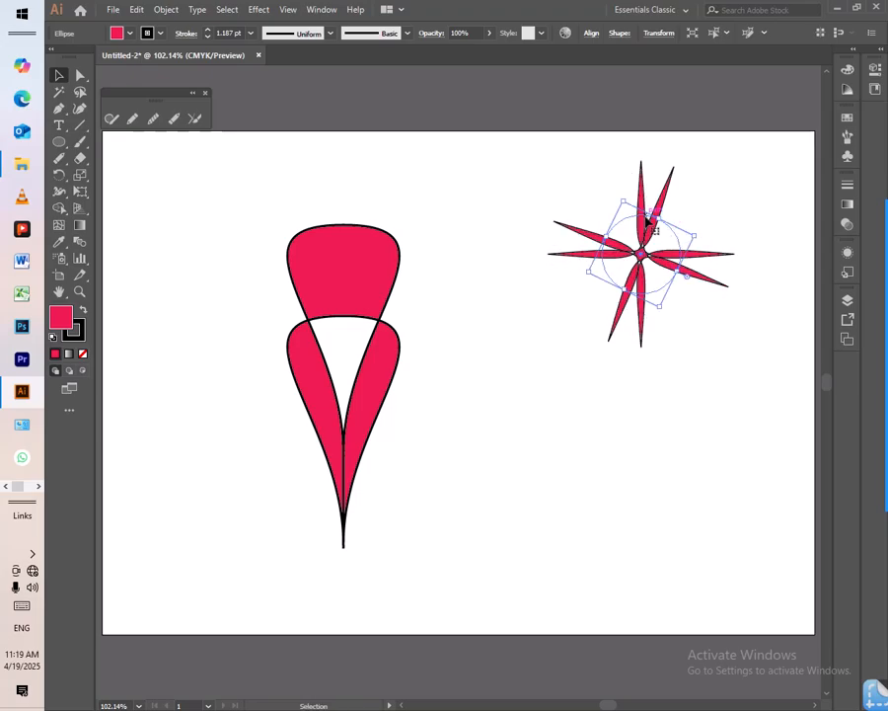
- Select both overlapping stars and delete them
{"action": "left_click_drag", "start_coordinate": [525, 189], "coordinate": [711, 340]}
{"action": "key", "text": "ctrl"}
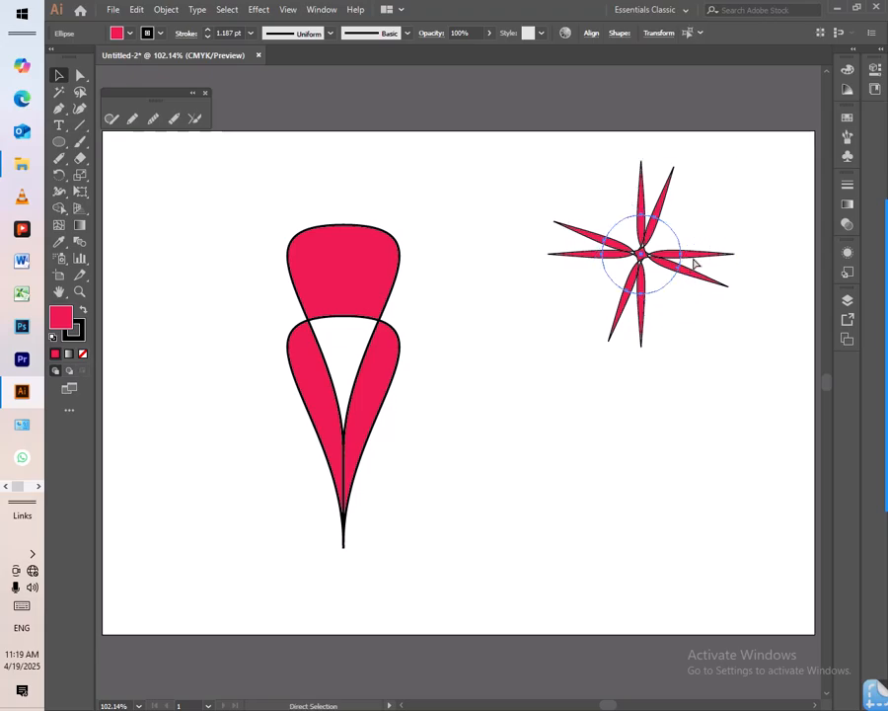
{"action": "left_click", "coordinate": [708, 363]}
{"action": "mouse_move", "coordinate": [664, 210]}
{"action": "left_mouse_down"}
{"action": "mouse_move", "coordinate": [592, 219]}
{"action": "mouse_move", "coordinate": [593, 211]}
{"action": "mouse_move", "coordinate": [657, 228]}
{"action": "left_mouse_up"}
{"action": "key", "text": "Delete"}
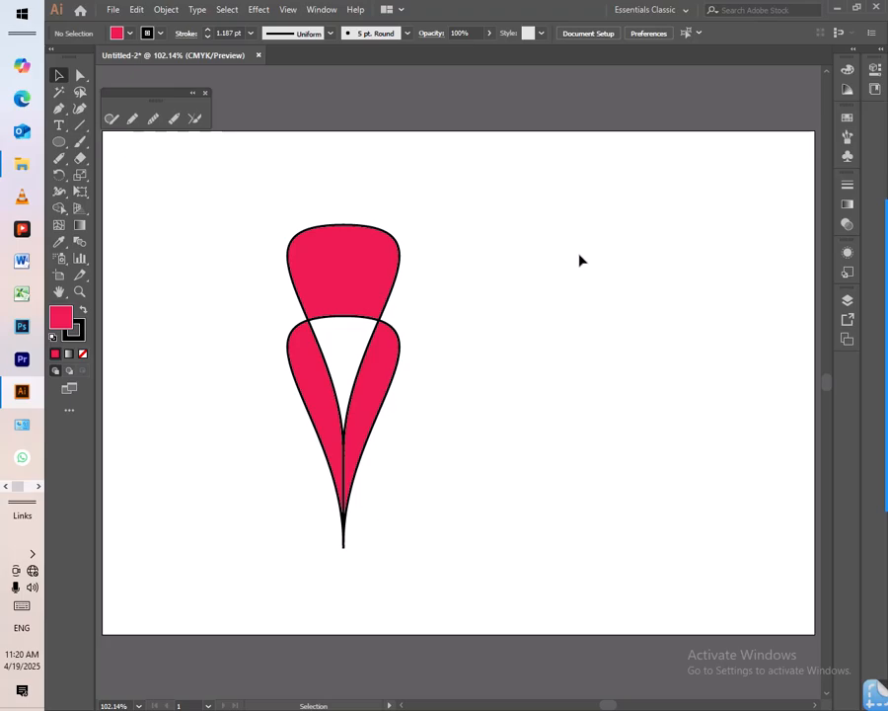
- Move the filled path toward the artboard's middle and create a copy of it reflected across the horizontal axis
{"action": "left_click_drag", "start_coordinate": [226, 207], "coordinate": [418, 508]}
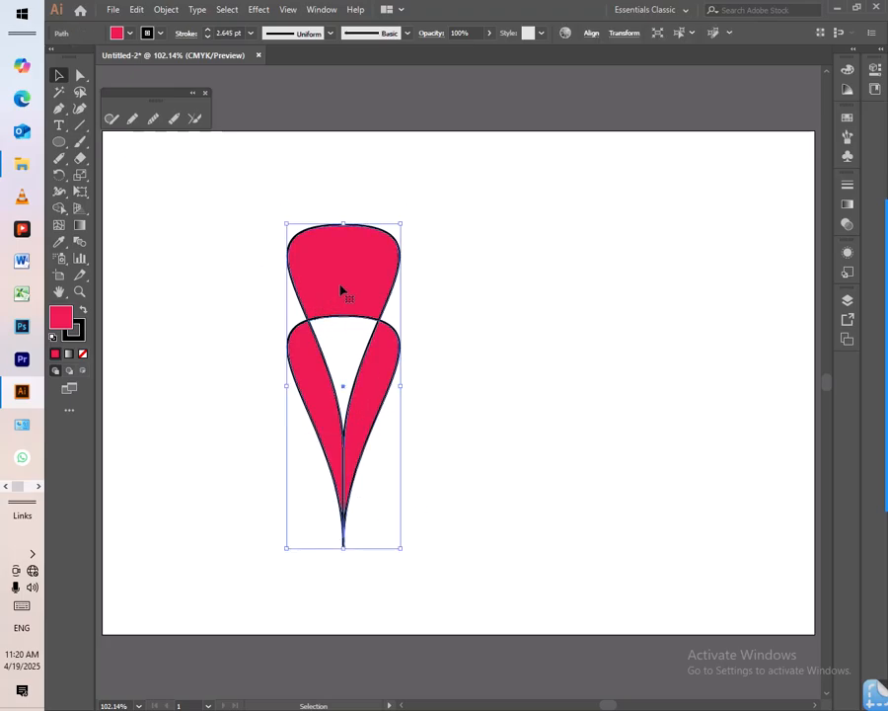
{"action": "left_click_drag", "start_coordinate": [346, 288], "coordinate": [434, 285]}
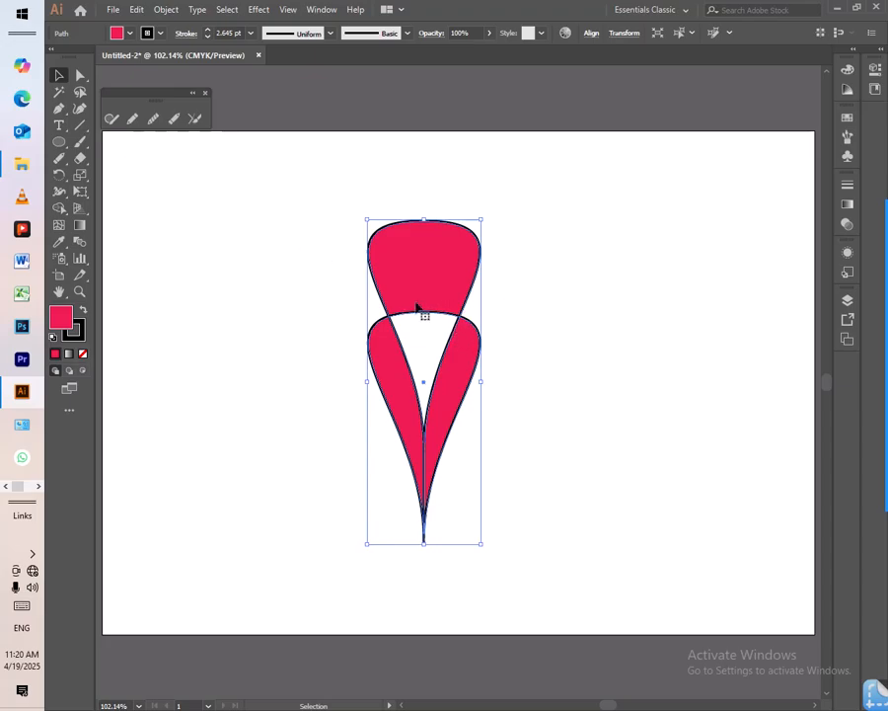
{"action": "right_click", "coordinate": [450, 383]}
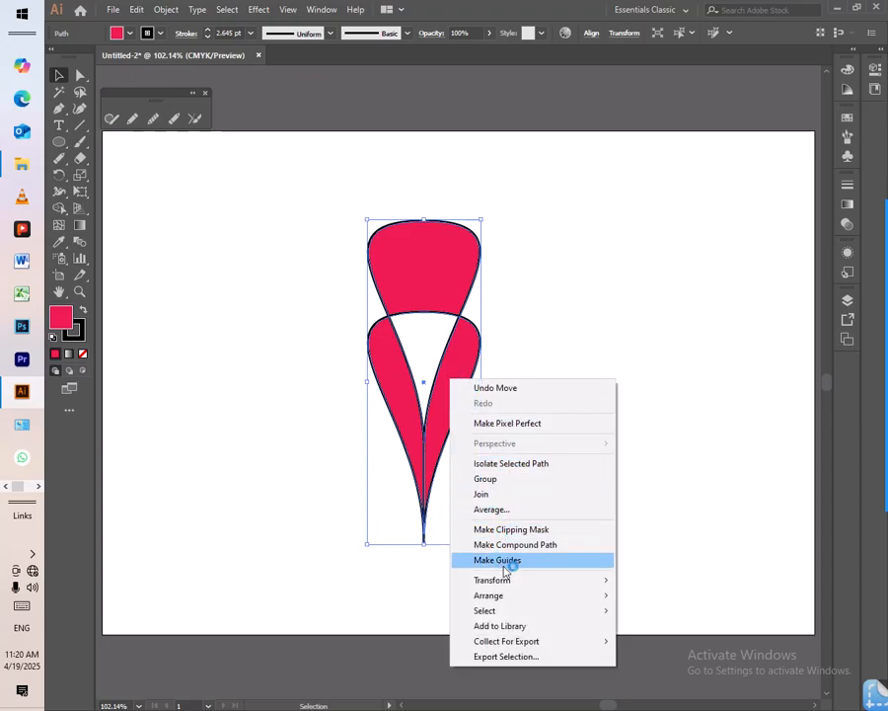
{"action": "mouse_move", "coordinate": [508, 581]}
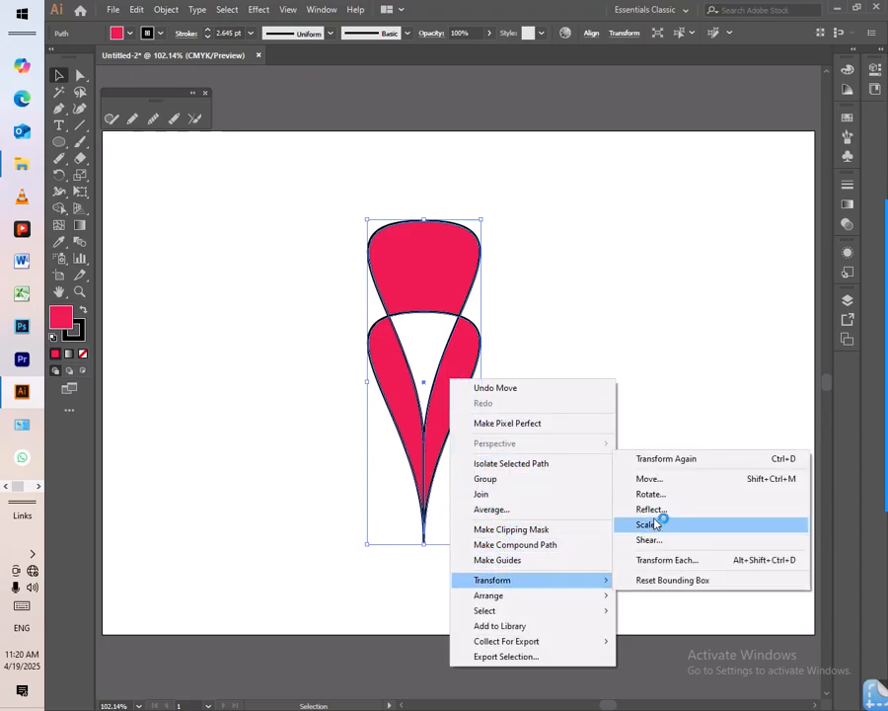
{"action": "left_click", "coordinate": [660, 518]}
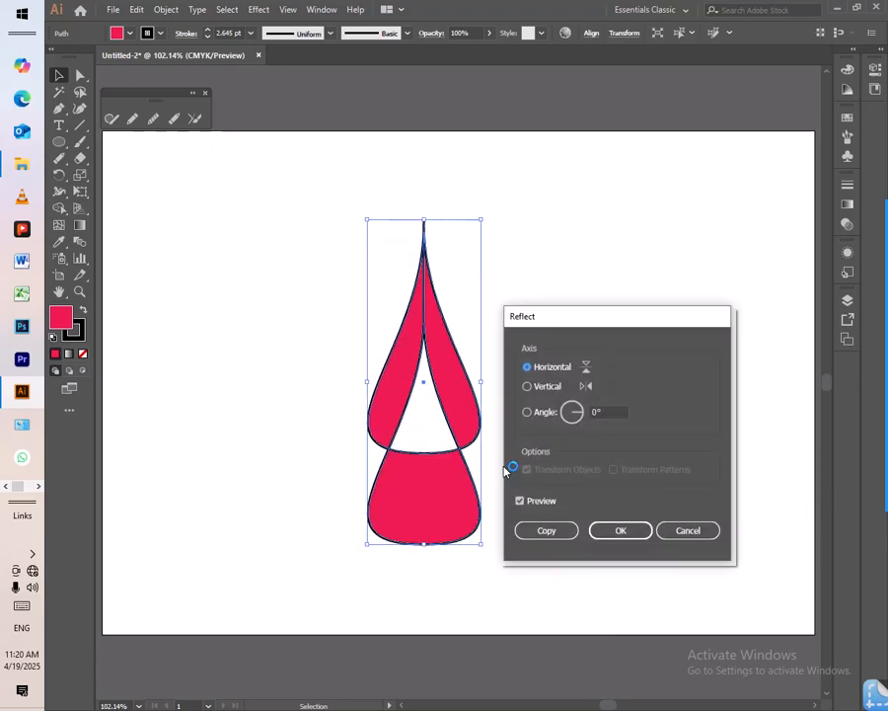
{"action": "left_click_drag", "start_coordinate": [562, 330], "coordinate": [620, 248]}
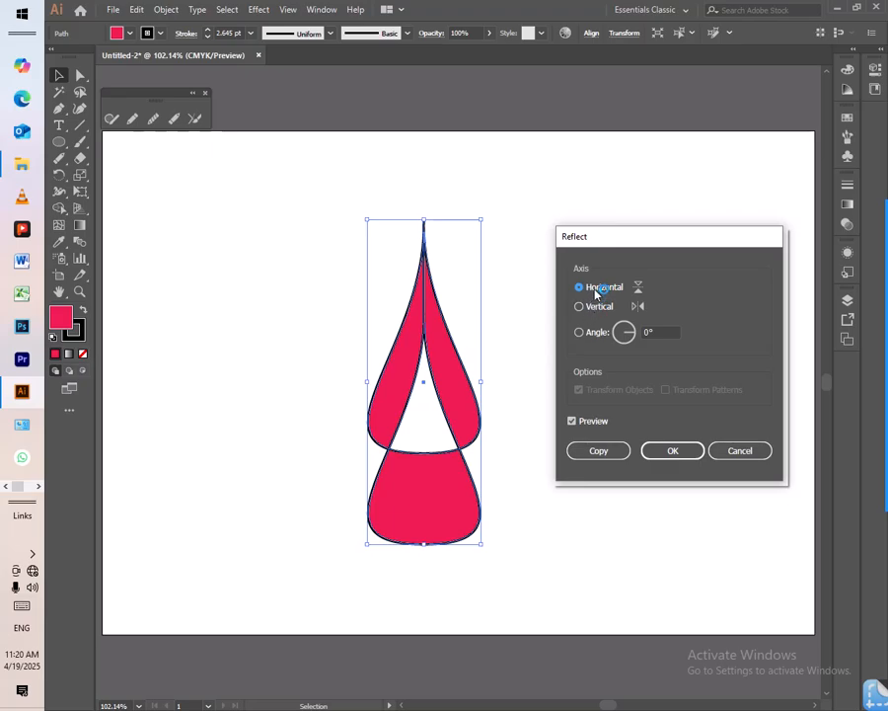
{"action": "left_click", "coordinate": [591, 421]}
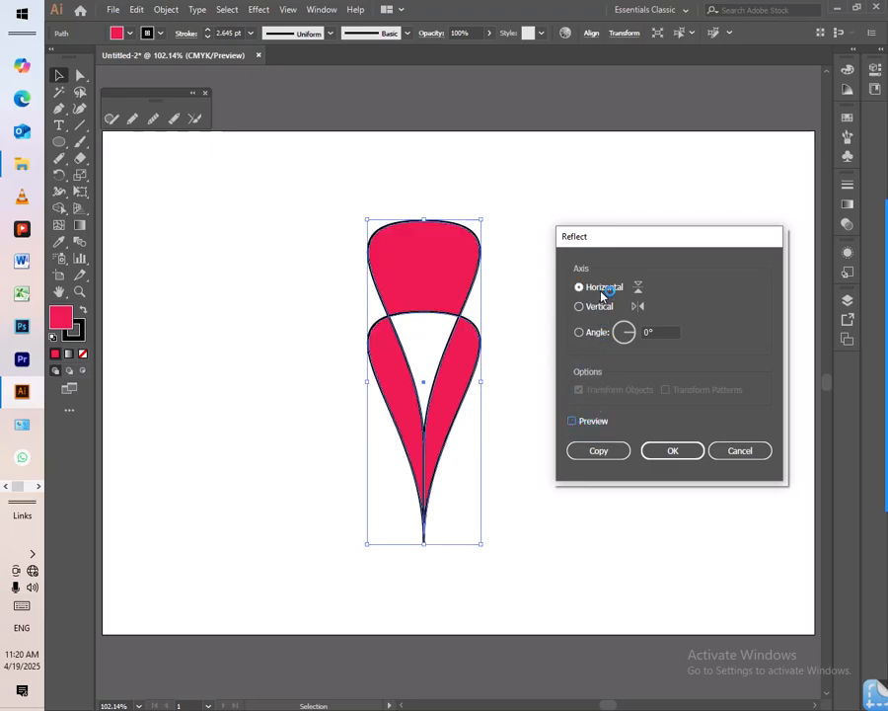
{"action": "left_click", "coordinate": [595, 422]}
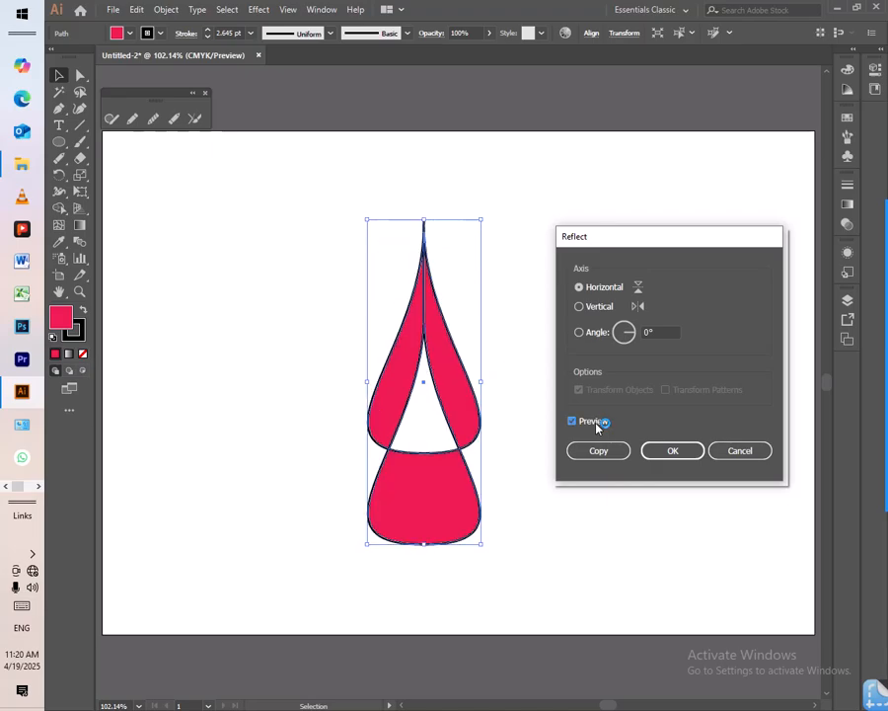
{"action": "left_click", "coordinate": [601, 451]}
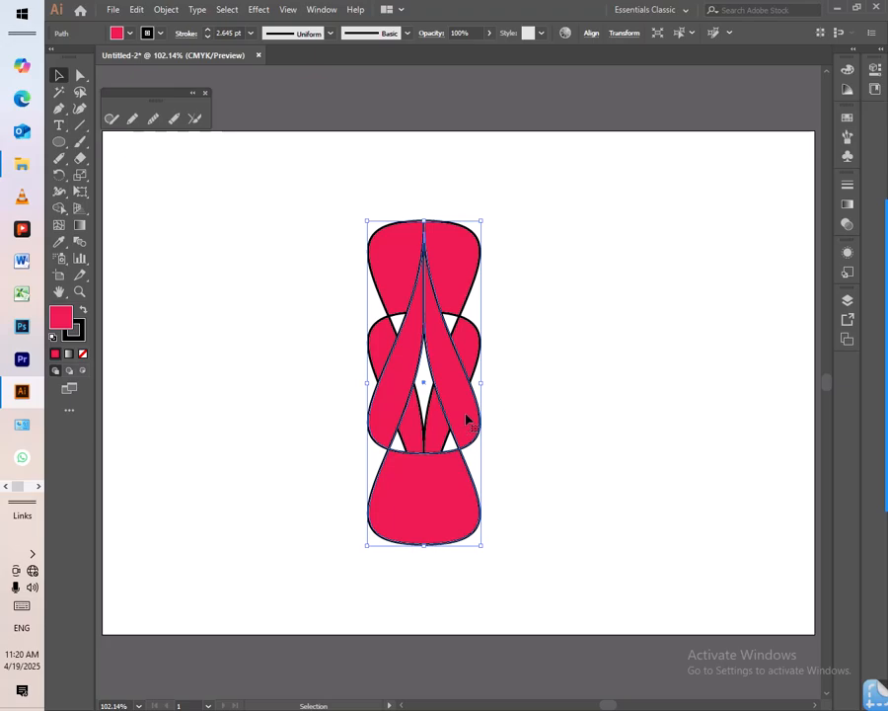
- Select both overlapping shapes and duplicate them together onto the left part of the artboard
{"action": "left_click_drag", "start_coordinate": [473, 415], "coordinate": [622, 410]}
{"action": "key", "text": "ctrl+z"}
{"action": "left_click_drag", "start_coordinate": [560, 327], "coordinate": [412, 496]}
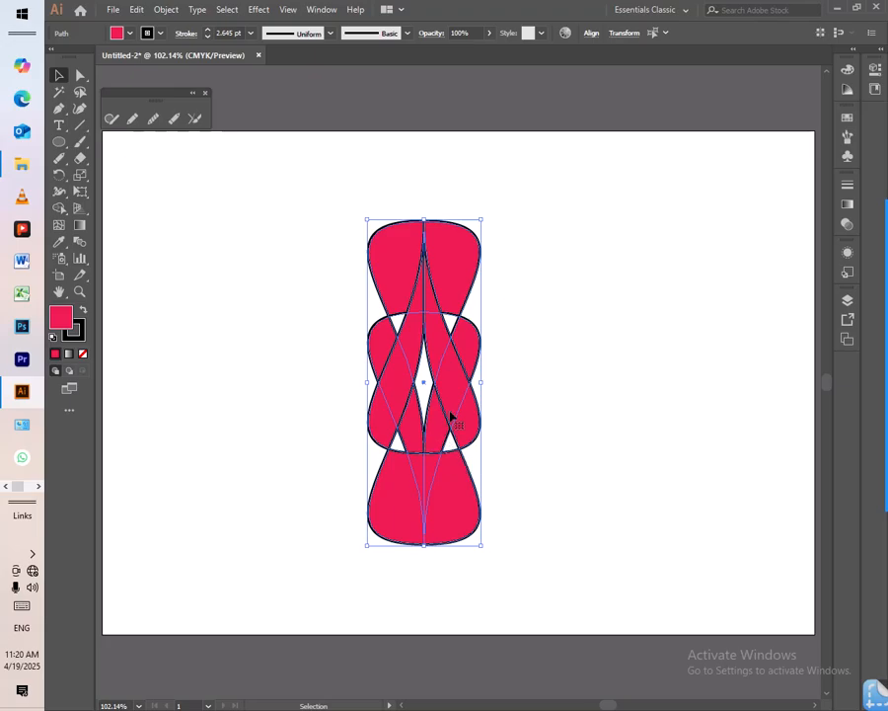
{"action": "left_click_drag", "start_coordinate": [454, 410], "coordinate": [223, 380]}
{"action": "left_click", "coordinate": [538, 403]}
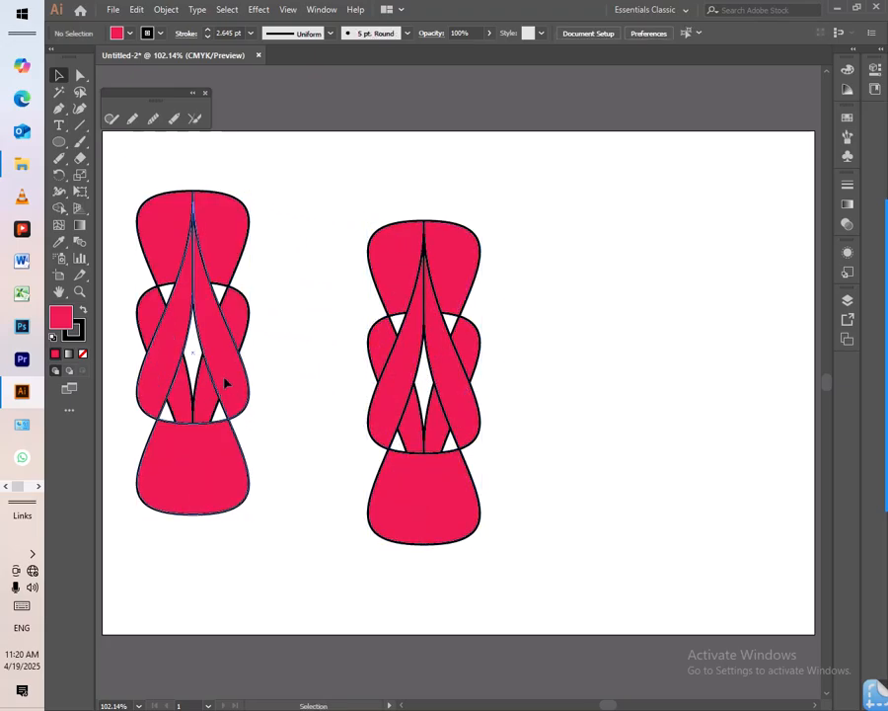
- Try moving the reflected path away from the middle figure, then remove it so only the original path stays there
{"action": "left_click", "coordinate": [238, 392]}
{"action": "left_click_drag", "start_coordinate": [446, 369], "coordinate": [624, 351]}
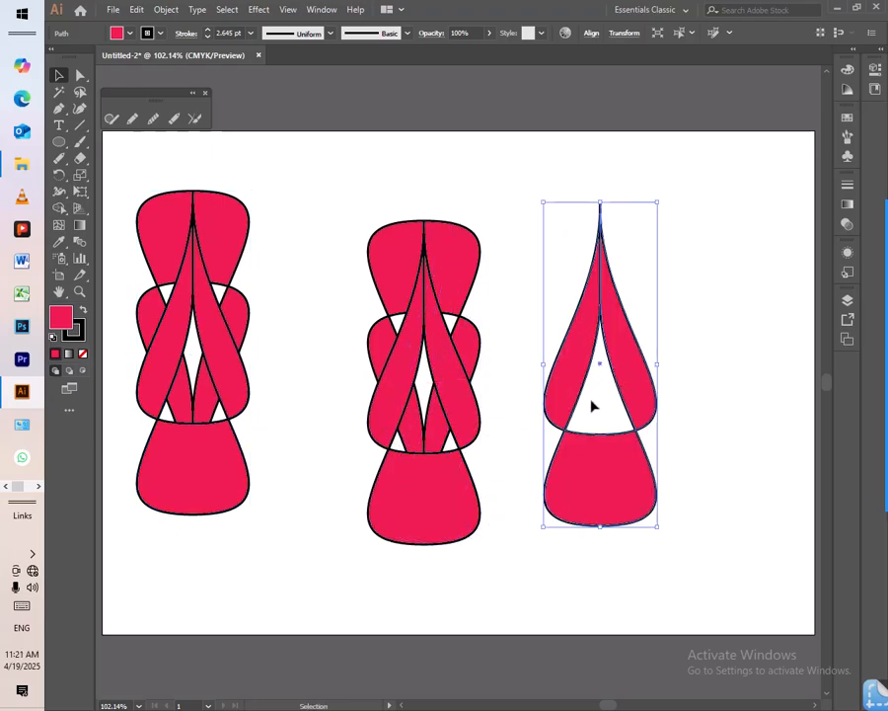
{"action": "key", "text": "ctrl+z"}
{"action": "left_click_drag", "start_coordinate": [468, 414], "coordinate": [604, 423]}
{"action": "key", "text": "ctrl+z"}
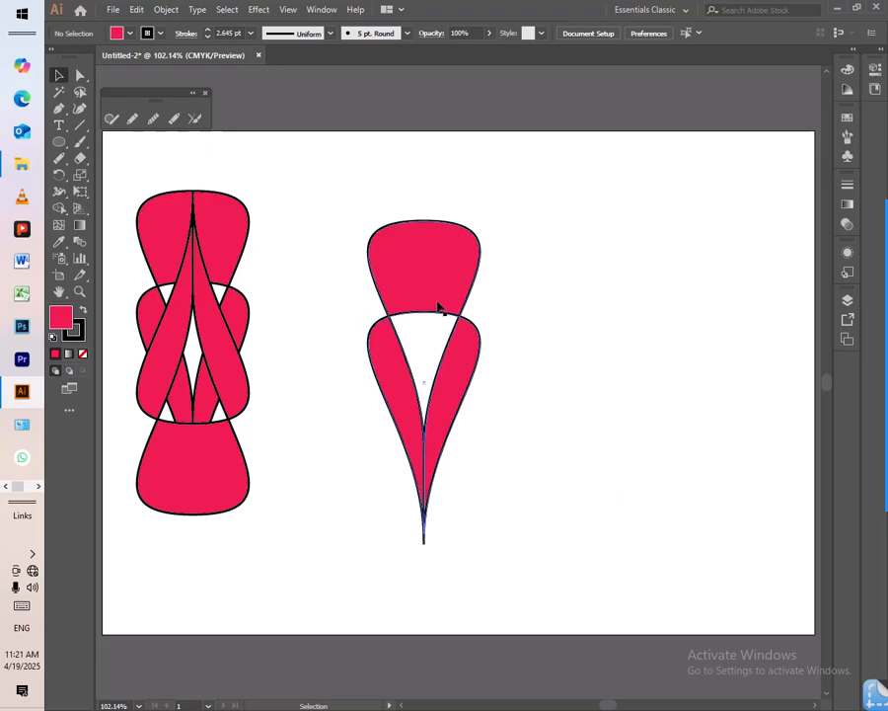
- Try to erase the upper-left edge of the middle path with the Path Eraser
{"action": "left_click", "coordinate": [439, 304]}
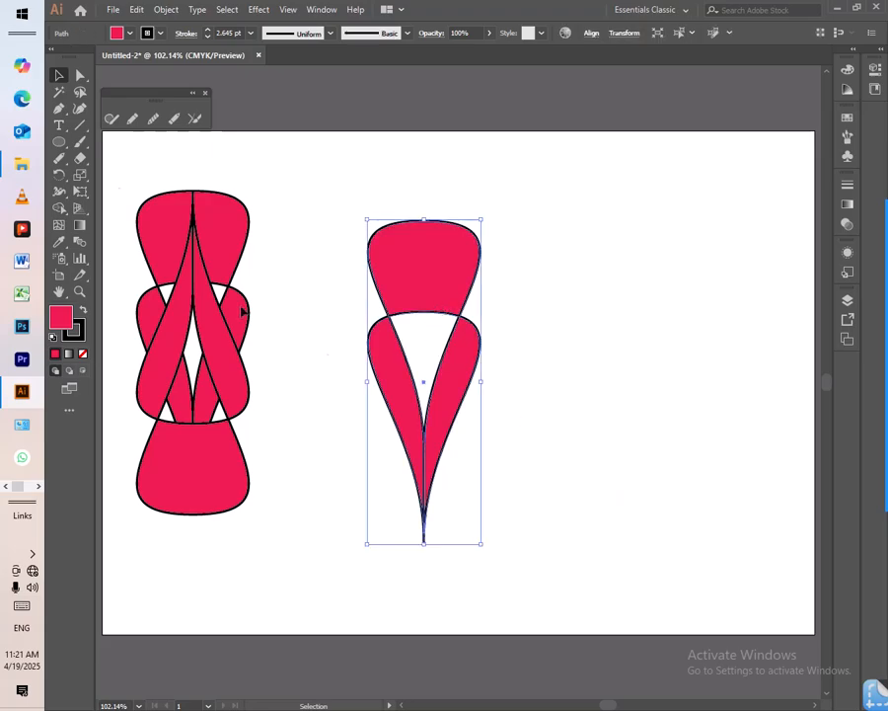
{"action": "left_click", "coordinate": [178, 120]}
{"action": "mouse_move", "coordinate": [337, 212]}
{"action": "left_mouse_down"}
{"action": "mouse_move", "coordinate": [403, 266]}
{"action": "mouse_move", "coordinate": [377, 302]}
{"action": "left_mouse_up"}
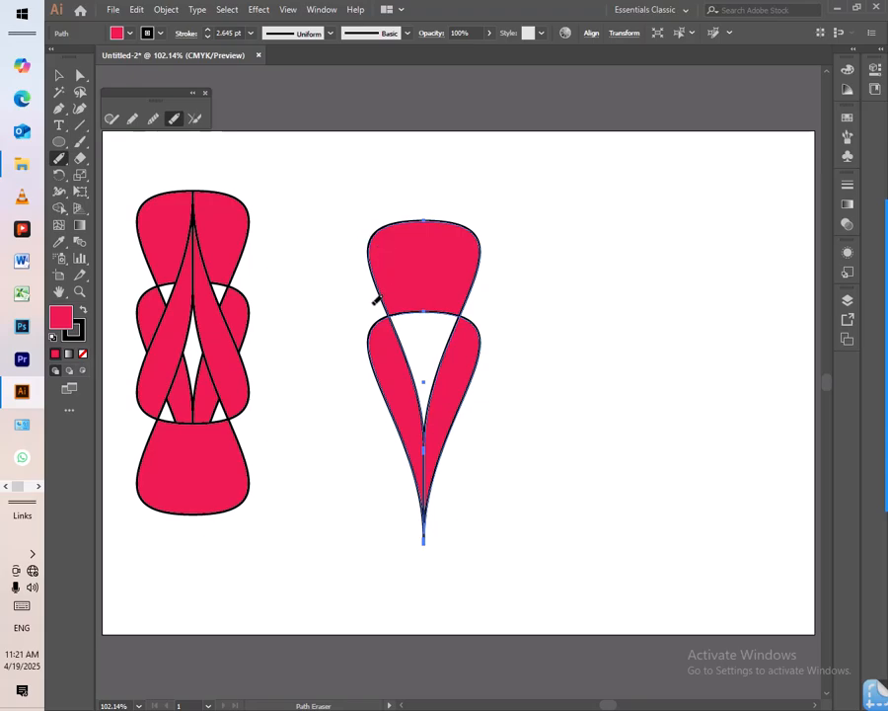
{"action": "mouse_move", "coordinate": [363, 237]}
{"action": "left_mouse_down"}
{"action": "mouse_move", "coordinate": [408, 282]}
{"action": "mouse_move", "coordinate": [391, 302]}
{"action": "mouse_move", "coordinate": [497, 298]}
{"action": "mouse_move", "coordinate": [438, 281]}
{"action": "left_mouse_up"}
{"action": "left_click", "coordinate": [58, 75]}
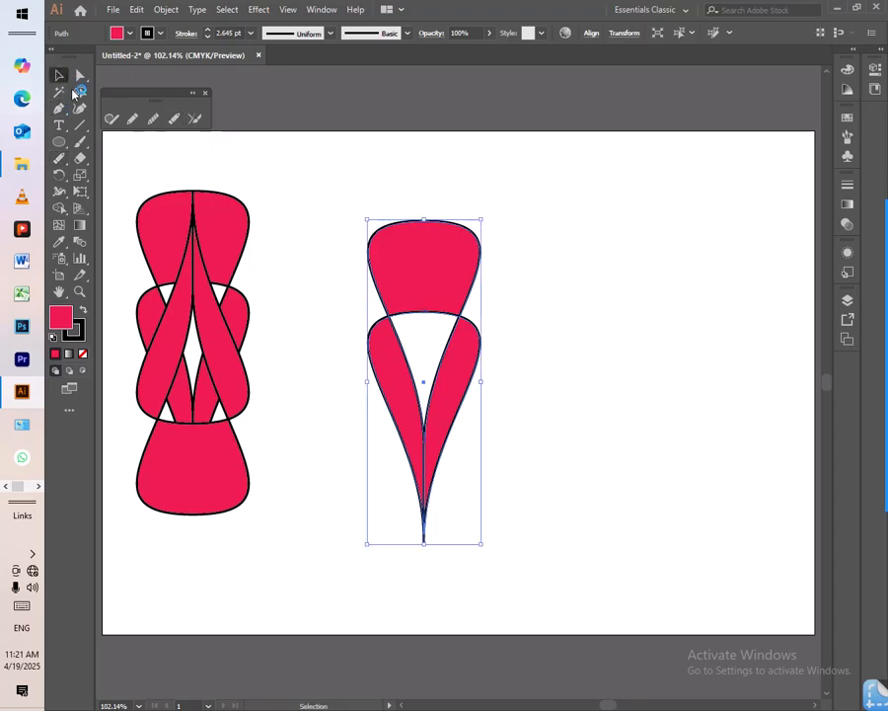
- Erase the left side and the whole upper lobe of the middle path's outline with the Path Eraser
{"action": "left_click", "coordinate": [175, 118]}
{"action": "mouse_move", "coordinate": [397, 209]}
{"action": "left_mouse_down"}
{"action": "mouse_move", "coordinate": [498, 294]}
{"action": "mouse_move", "coordinate": [368, 285]}
{"action": "mouse_move", "coordinate": [347, 313]}
{"action": "left_mouse_up"}
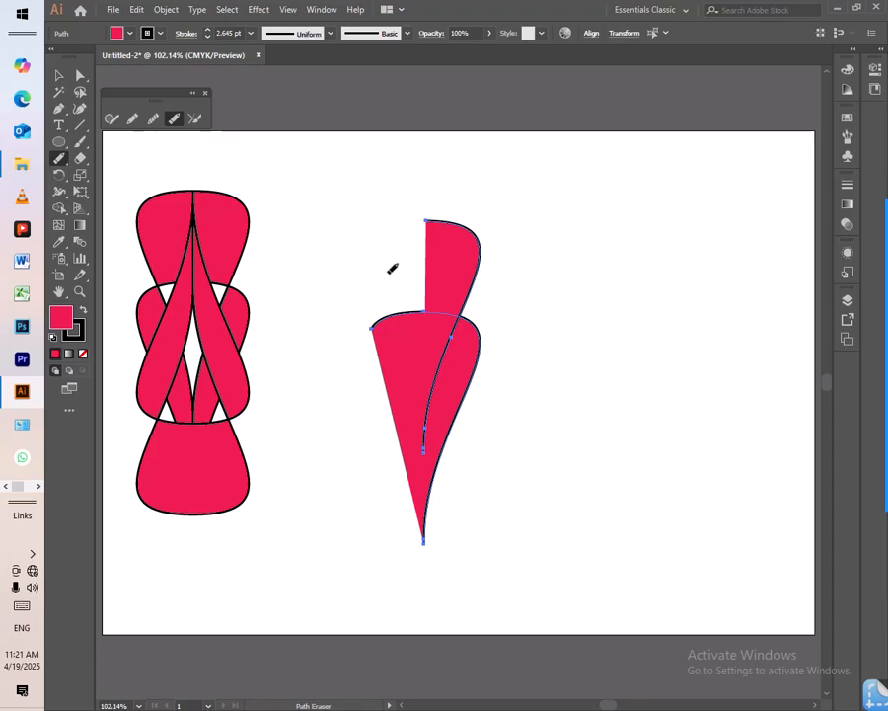
{"action": "mouse_move", "coordinate": [421, 203]}
{"action": "left_mouse_down"}
{"action": "mouse_move", "coordinate": [433, 233]}
{"action": "mouse_move", "coordinate": [457, 240]}
{"action": "mouse_move", "coordinate": [489, 295]}
{"action": "left_mouse_up"}
{"action": "mouse_move", "coordinate": [423, 216]}
{"action": "left_mouse_down"}
{"action": "mouse_move", "coordinate": [472, 238]}
{"action": "mouse_move", "coordinate": [500, 275]}
{"action": "mouse_move", "coordinate": [496, 302]}
{"action": "mouse_move", "coordinate": [469, 288]}
{"action": "mouse_move", "coordinate": [498, 316]}
{"action": "mouse_move", "coordinate": [492, 326]}
{"action": "mouse_move", "coordinate": [461, 314]}
{"action": "left_mouse_up"}
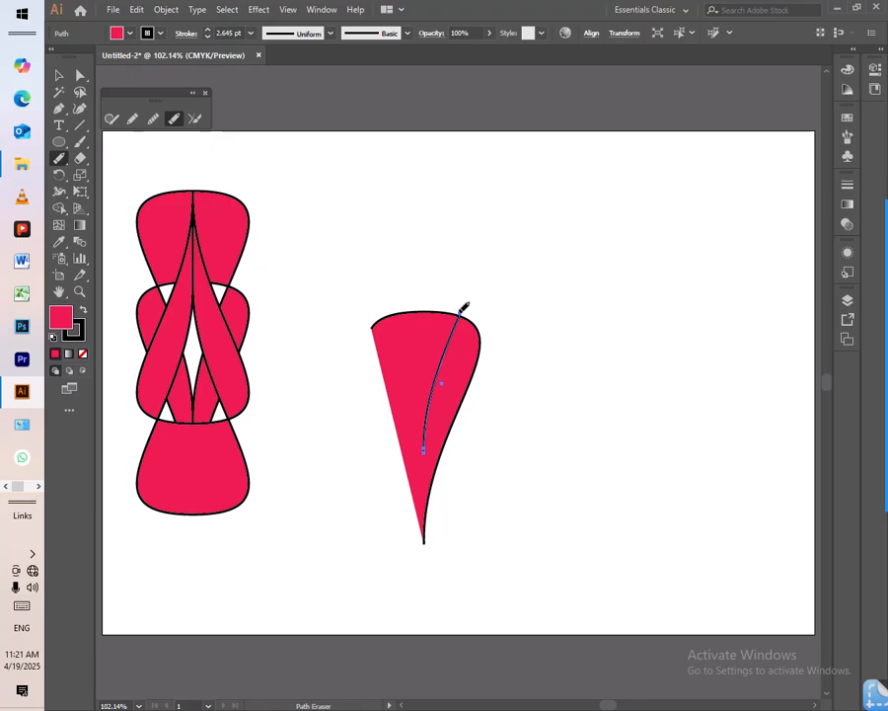
- Delete the leftover curved segment lying inside the remaining cone-like shape
{"action": "left_click", "coordinate": [58, 75]}
{"action": "left_click", "coordinate": [484, 272]}
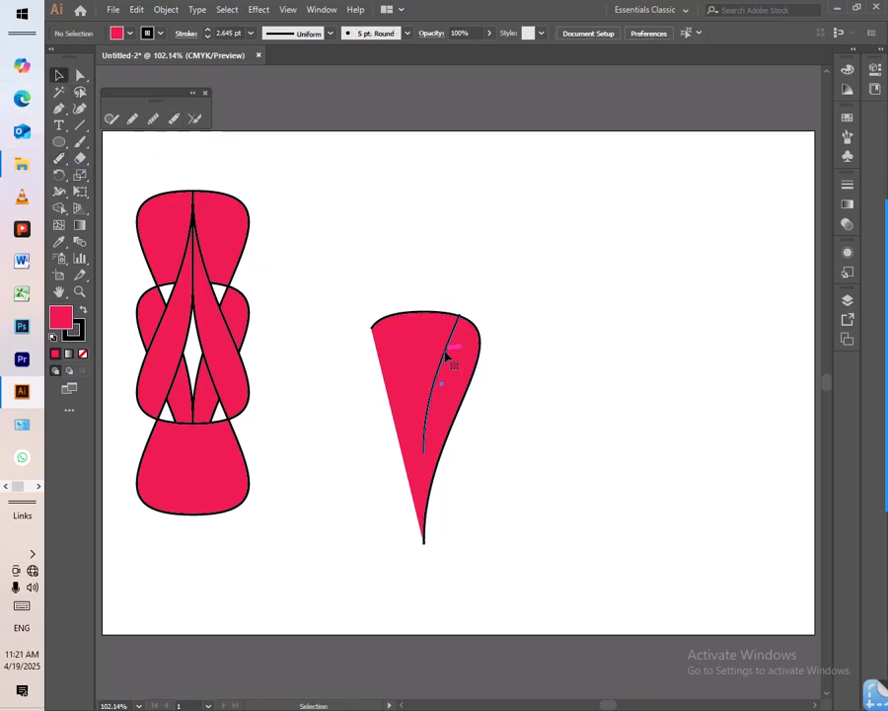
{"action": "left_click", "coordinate": [445, 352]}
{"action": "key", "text": "Delete"}
- Move the cone-like shape slightly up and right and remove its stroke
{"action": "left_click", "coordinate": [481, 357]}
{"action": "left_click_drag", "start_coordinate": [458, 368], "coordinate": [506, 339]}
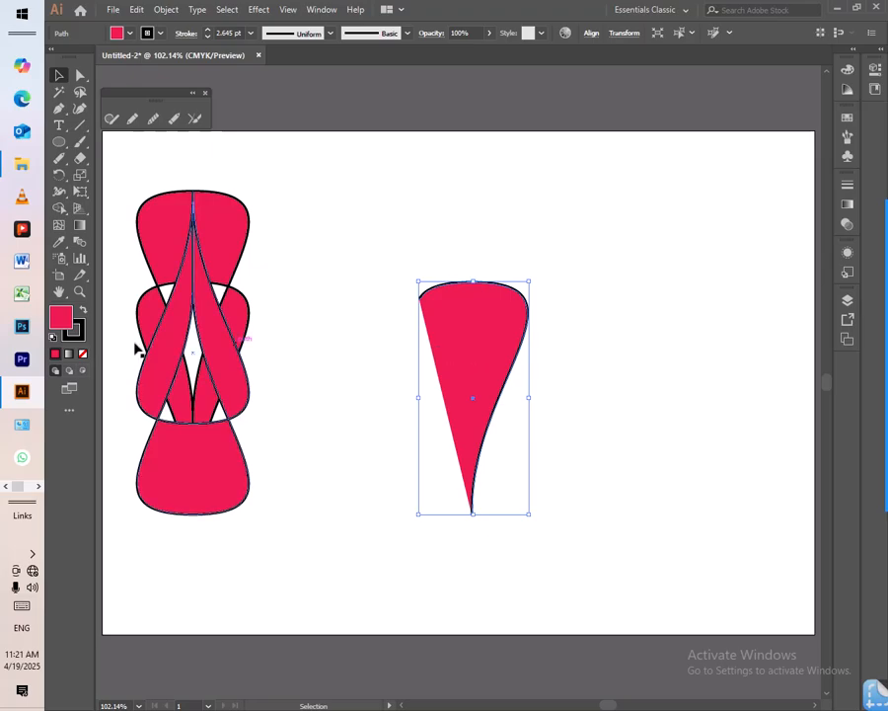
{"action": "left_click", "coordinate": [76, 340]}
{"action": "left_click", "coordinate": [81, 353]}
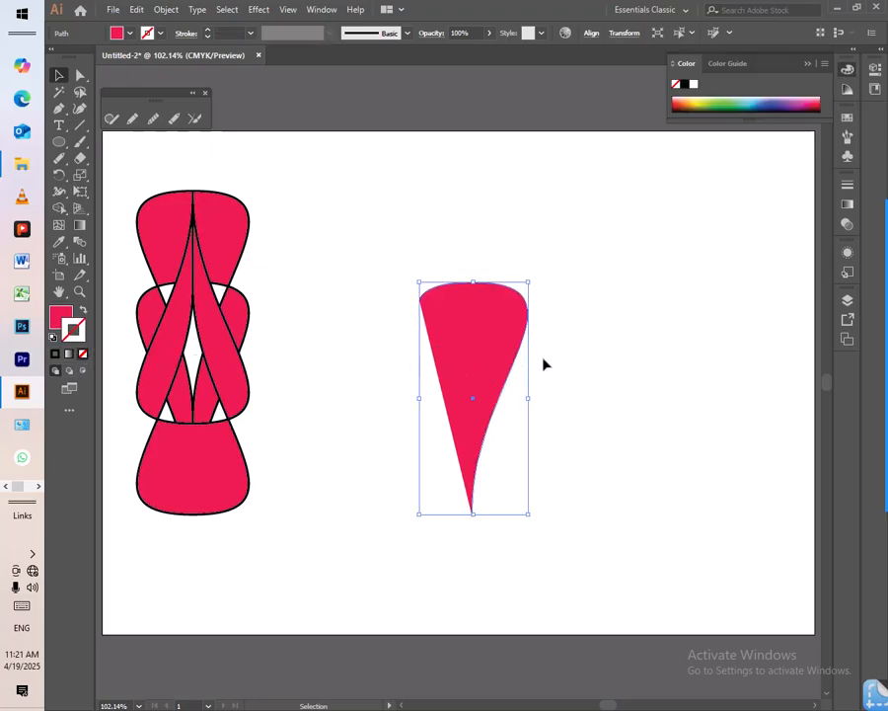
{"action": "left_click", "coordinate": [593, 361]}
- Duplicate the cone at a much smaller size, rotate the copy about 168°, and fit it as a stem on the cone's upper edge
{"action": "left_click", "coordinate": [488, 368]}
{"action": "left_click_drag", "start_coordinate": [476, 369], "coordinate": [603, 356]}
{"action": "left_click_drag", "start_coordinate": [599, 243], "coordinate": [549, 449]}
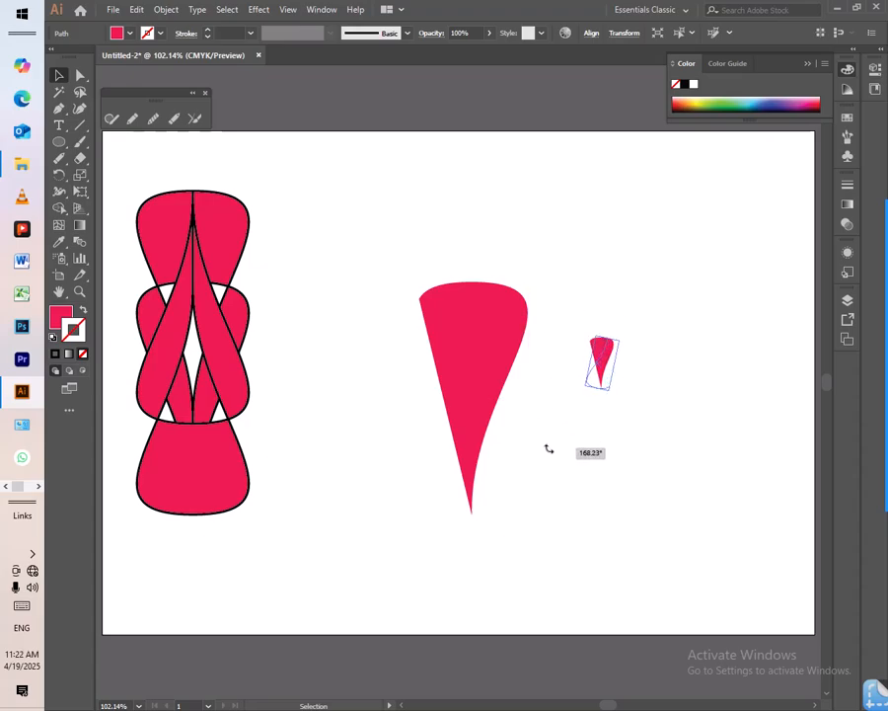
{"action": "left_click_drag", "start_coordinate": [596, 377], "coordinate": [481, 292]}
{"action": "left_click_drag", "start_coordinate": [482, 248], "coordinate": [498, 217]}
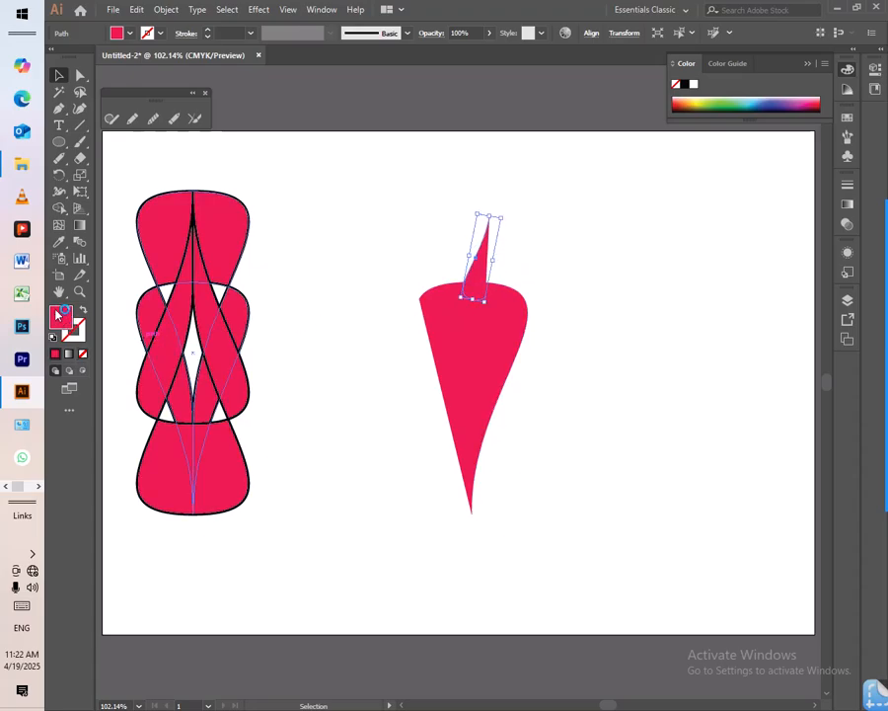
- Fill the small stem with the darker red CC1146 and send it to the back behind the cone
{"action": "double_click", "coordinate": [60, 316]}
{"action": "left_click", "coordinate": [446, 303]}
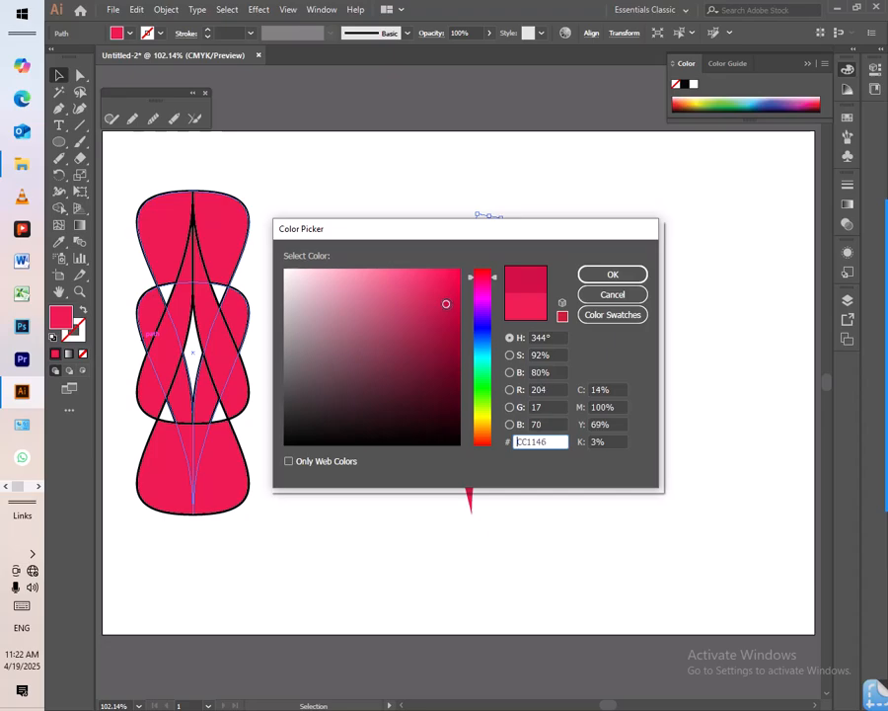
{"action": "left_click", "coordinate": [612, 273]}
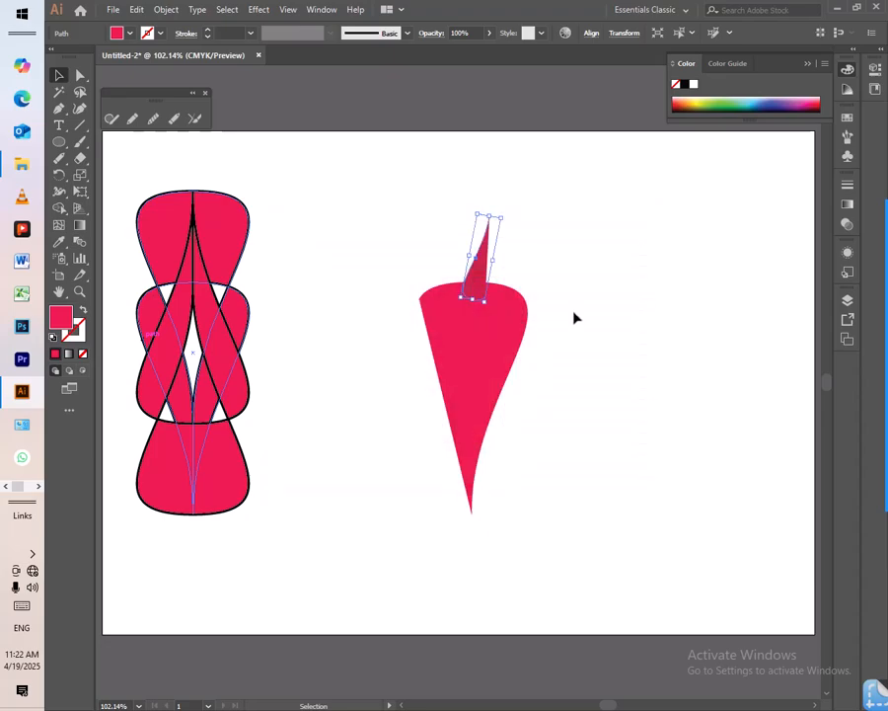
{"action": "right_click", "coordinate": [479, 267]}
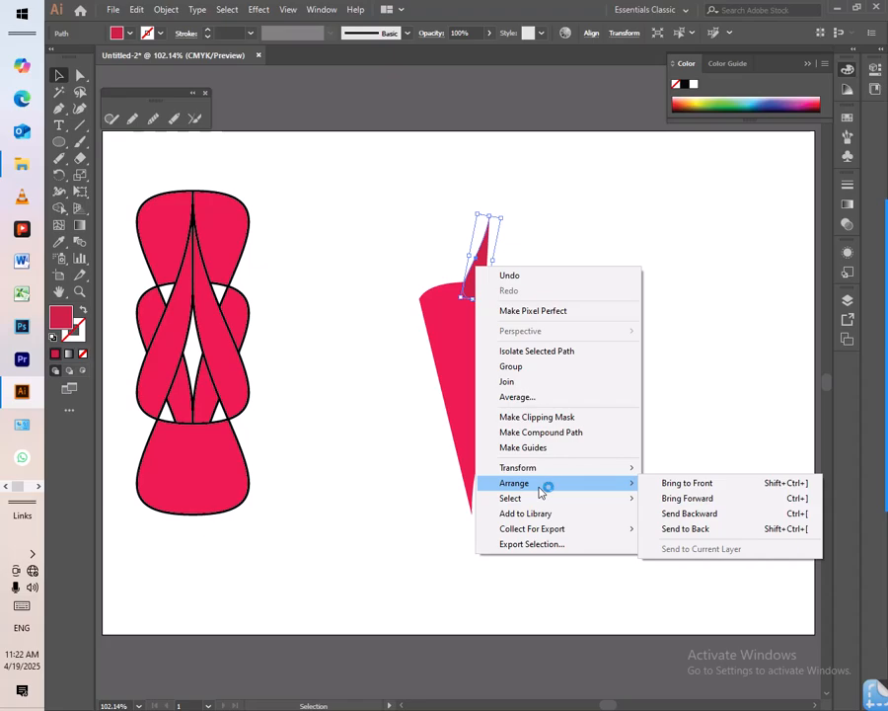
{"action": "left_click", "coordinate": [692, 531]}
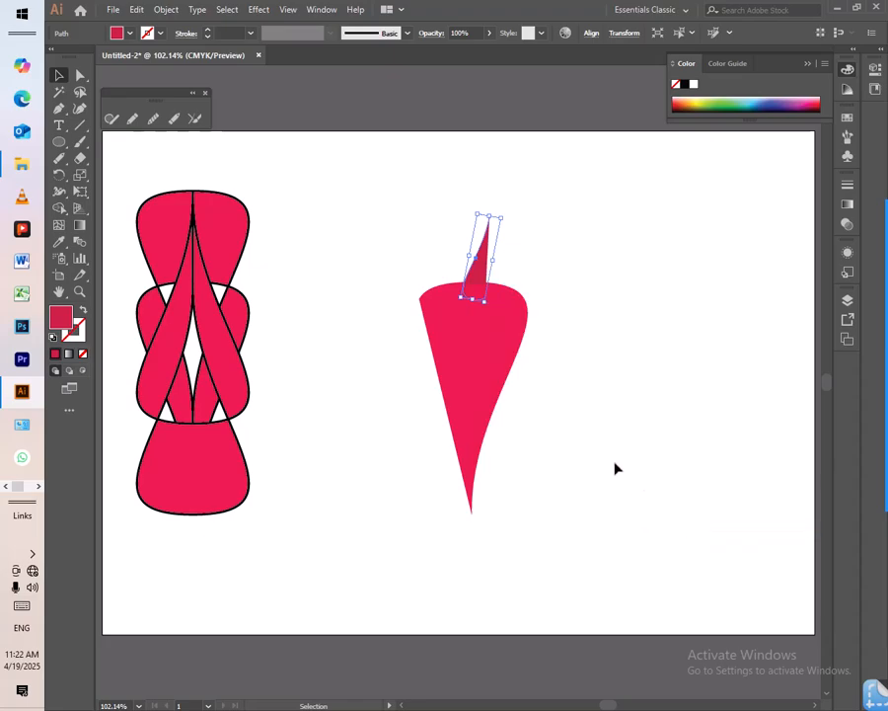
{"action": "left_click", "coordinate": [488, 270]}
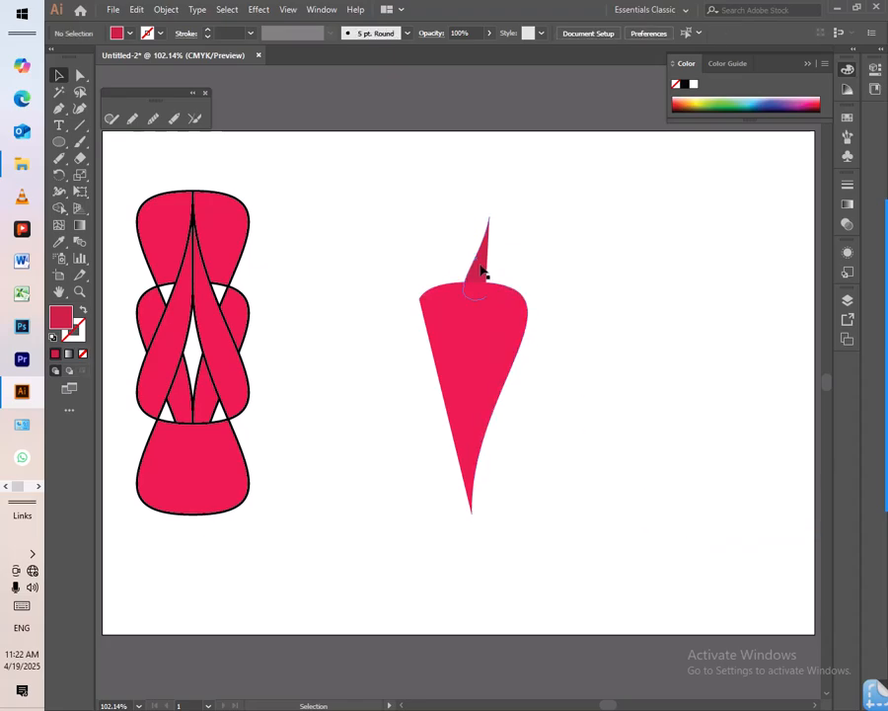
- Draw a small circle with the Ellipse tool and position it at the stem's base on the cone
{"action": "left_click", "coordinate": [60, 144]}
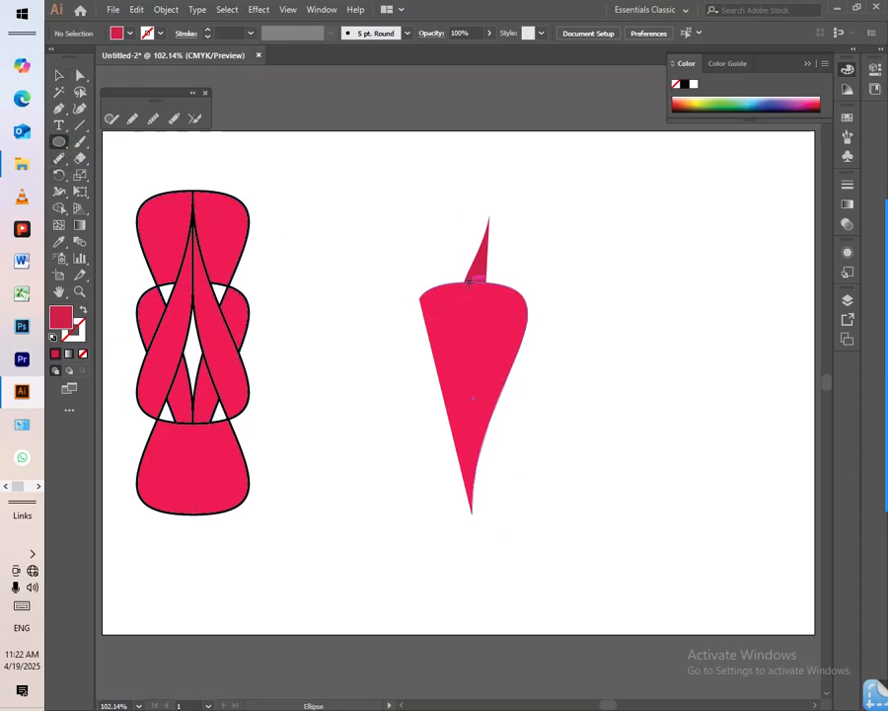
{"action": "mouse_move", "coordinate": [469, 282]}
{"action": "left_mouse_down"}
{"action": "mouse_move", "coordinate": [464, 287]}
{"action": "mouse_move", "coordinate": [476, 297]}
{"action": "left_mouse_up"}
{"action": "left_click_drag", "start_coordinate": [475, 296], "coordinate": [477, 297]}
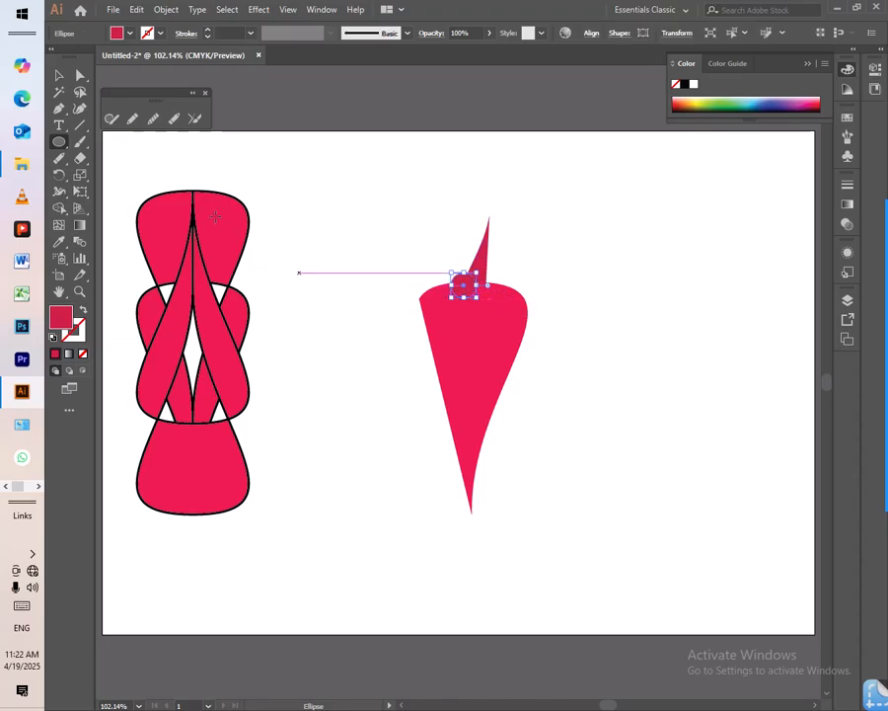
{"action": "left_click", "coordinate": [58, 75]}
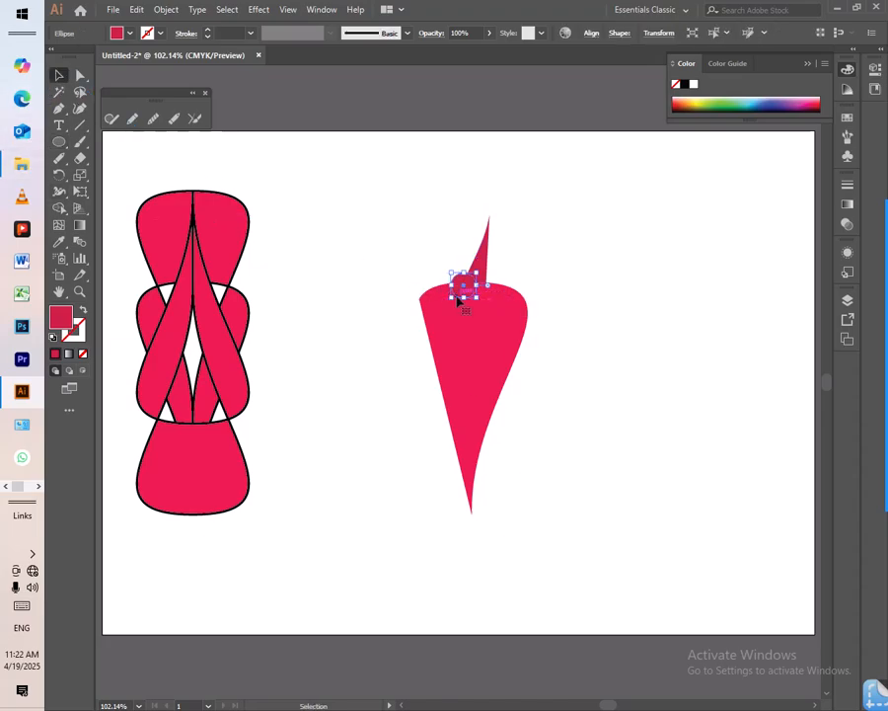
{"action": "left_click_drag", "start_coordinate": [467, 289], "coordinate": [479, 299]}
{"action": "left_click", "coordinate": [598, 345]}
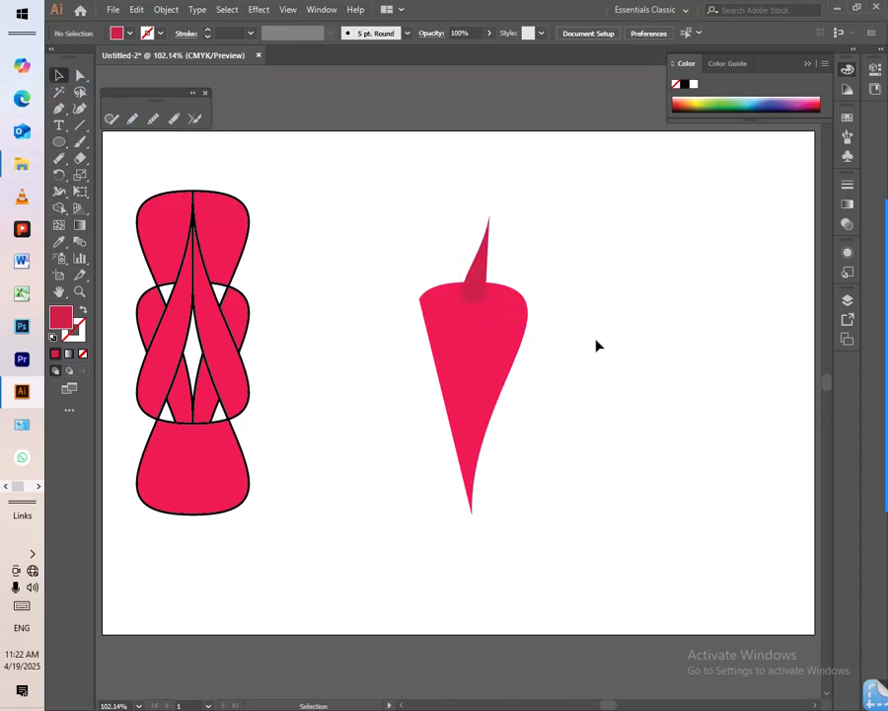
- Fill the small circle at the stem's base with the lighter pink D64777
{"action": "left_click", "coordinate": [476, 298]}
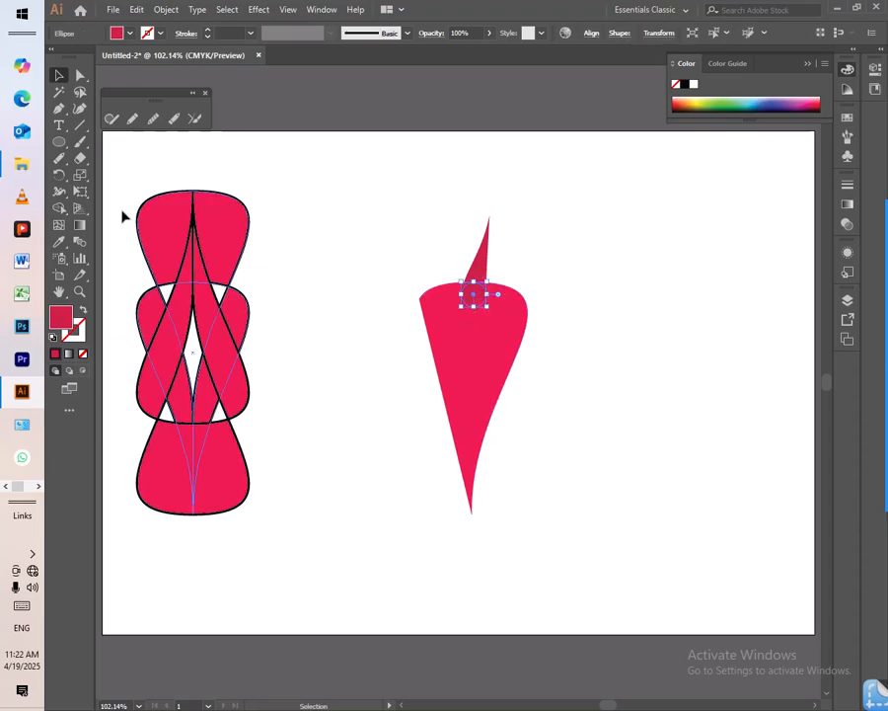
{"action": "double_click", "coordinate": [62, 317]}
{"action": "left_click_drag", "start_coordinate": [430, 304], "coordinate": [402, 296]}
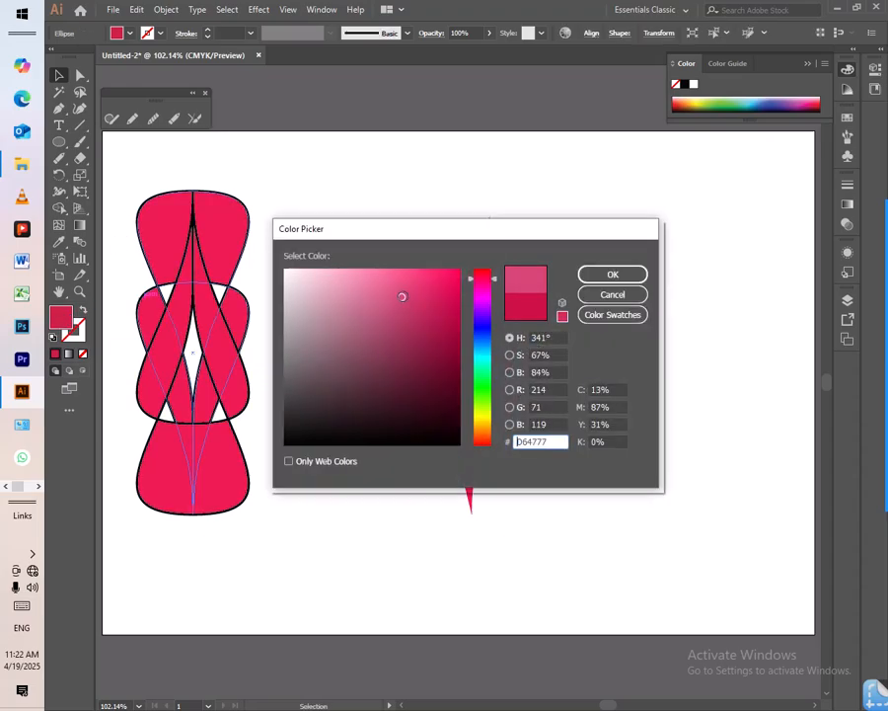
{"action": "left_click", "coordinate": [607, 275]}
{"action": "left_click", "coordinate": [606, 370]}
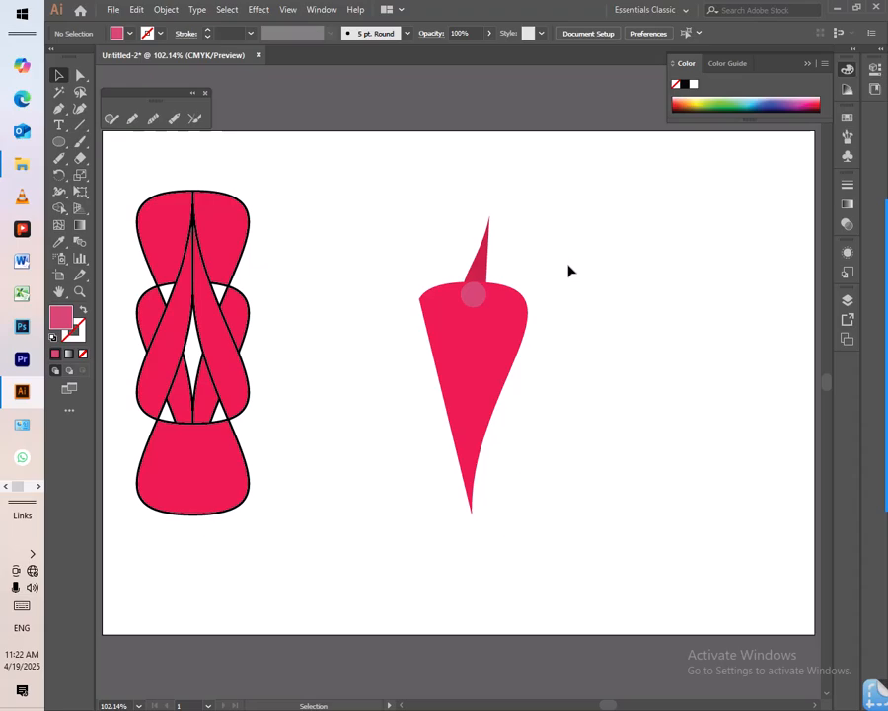
- Group the cone, its stem and the small circle, and move the group slightly to the right
{"action": "left_click_drag", "start_coordinate": [568, 271], "coordinate": [410, 492]}
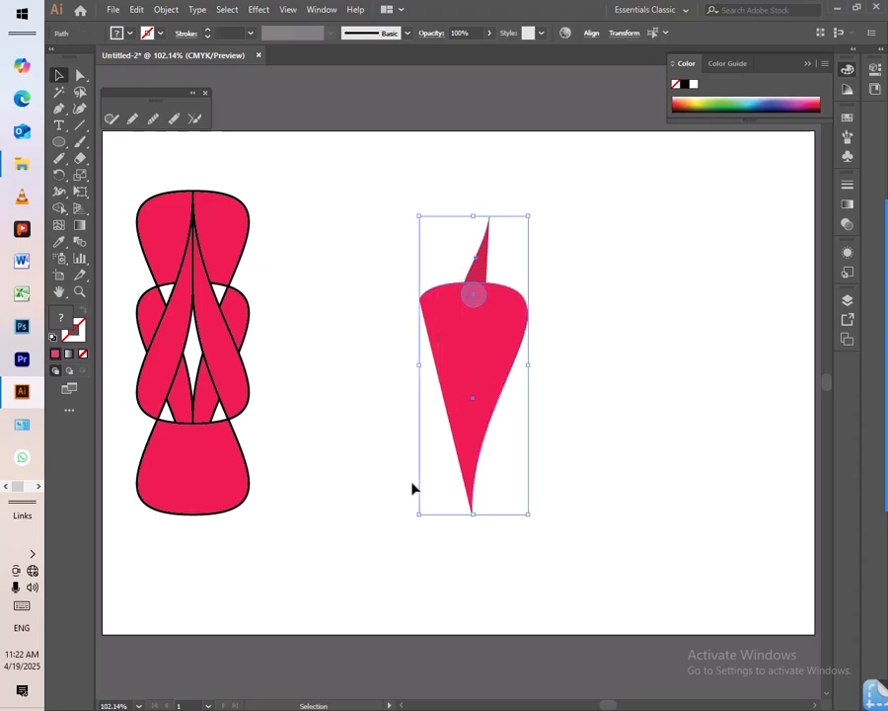
{"action": "left_click_drag", "start_coordinate": [563, 206], "coordinate": [405, 527]}
{"action": "key", "text": "a"}
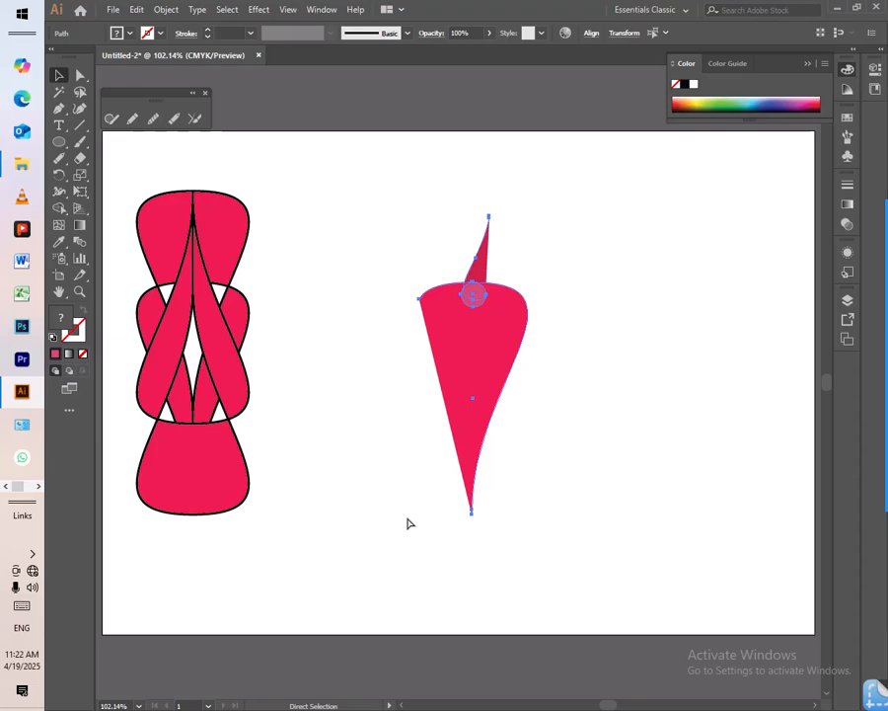
{"action": "key", "text": "v"}
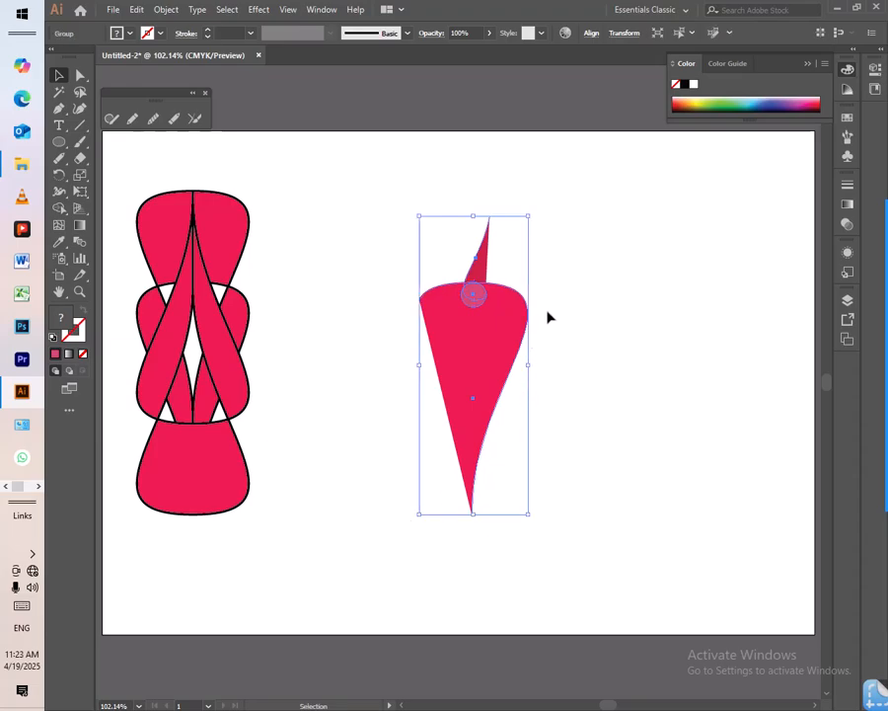
{"action": "left_click_drag", "start_coordinate": [490, 347], "coordinate": [560, 334]}
- Select the whole overlapping, outlined shape pattern and move it right, closer to the cone
{"action": "left_click", "coordinate": [303, 352]}
{"action": "left_click_drag", "start_coordinate": [303, 224], "coordinate": [183, 488]}
{"action": "left_click_drag", "start_coordinate": [209, 337], "coordinate": [317, 352]}
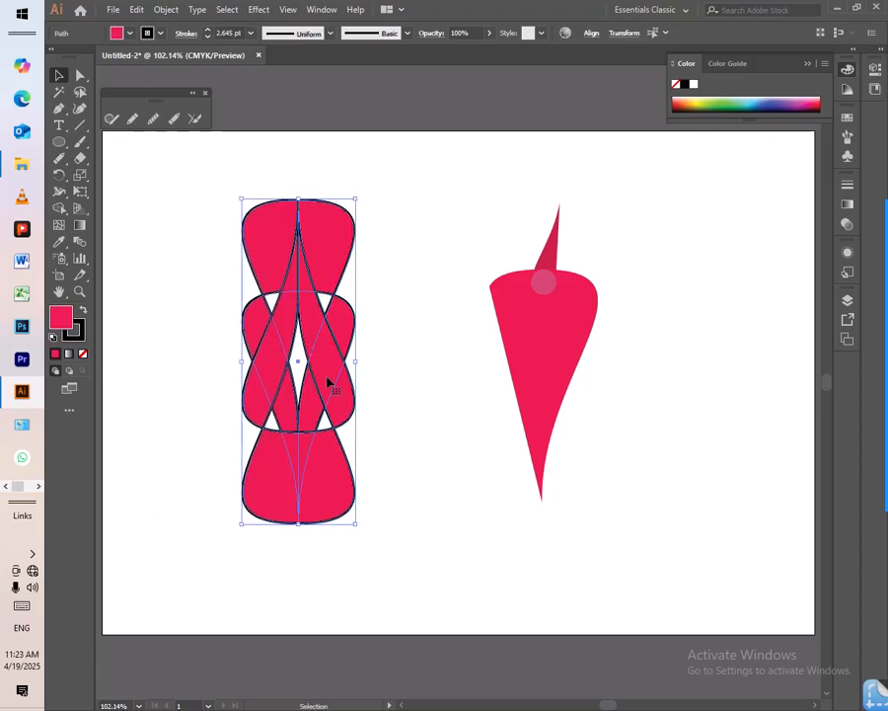
- Give the overlapping shape pattern a bright yellow FCF500 stroke with a weight of 9 pt
{"action": "left_click", "coordinate": [79, 336]}
{"action": "double_click", "coordinate": [81, 337]}
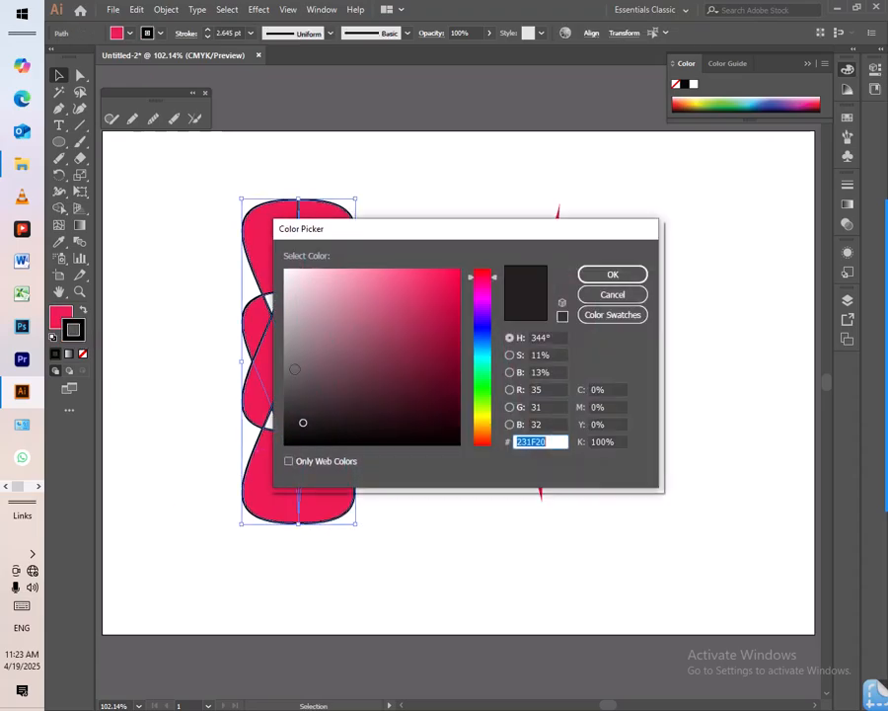
{"action": "left_click", "coordinate": [480, 417]}
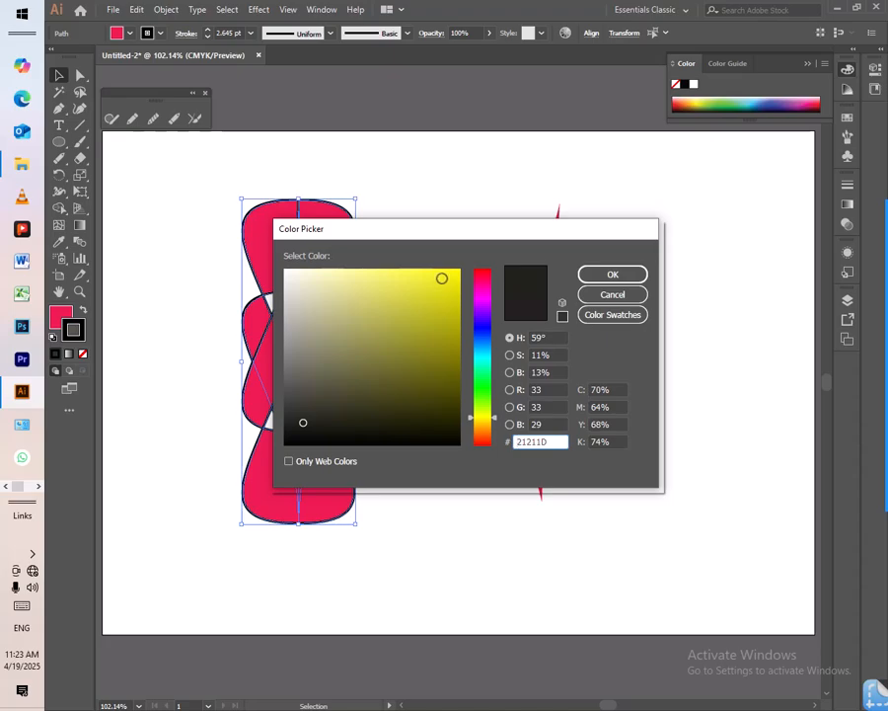
{"action": "left_click", "coordinate": [457, 272]}
{"action": "key", "text": "Return"}
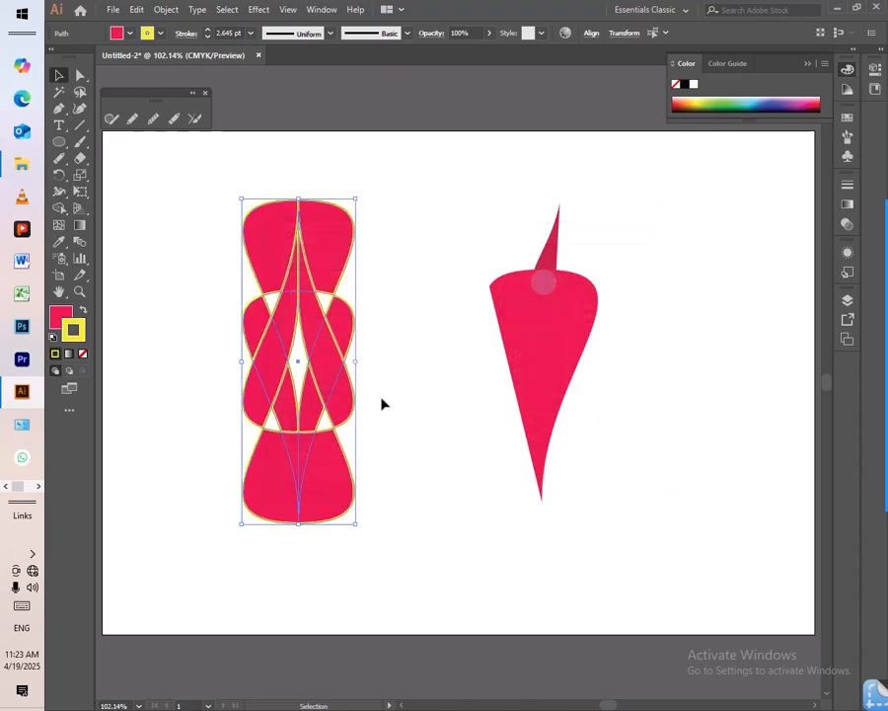
{"action": "left_click", "coordinate": [250, 33]}
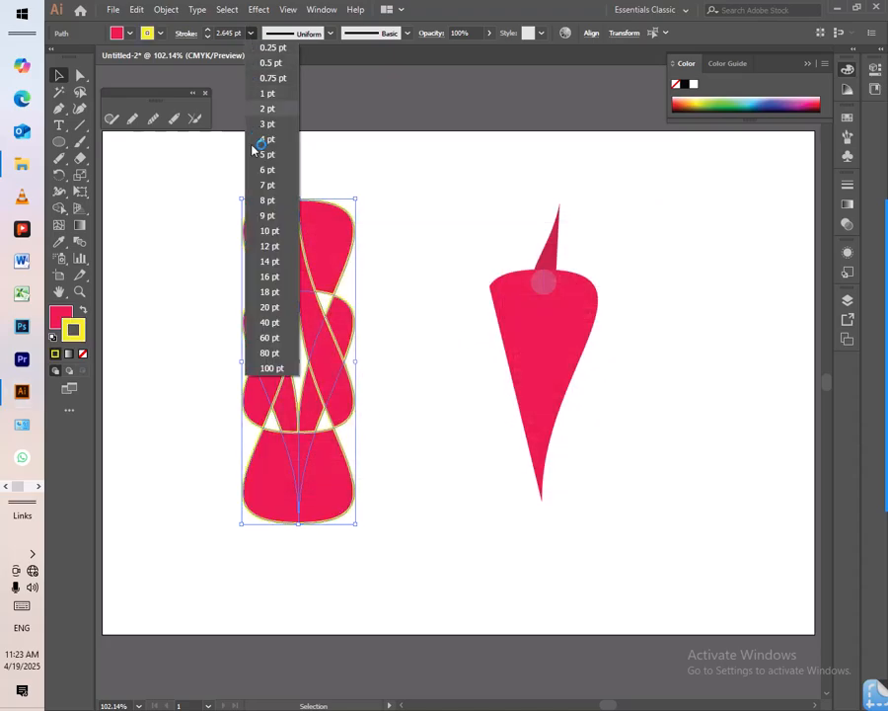
{"action": "left_click", "coordinate": [276, 212]}
{"action": "left_click", "coordinate": [400, 366]}
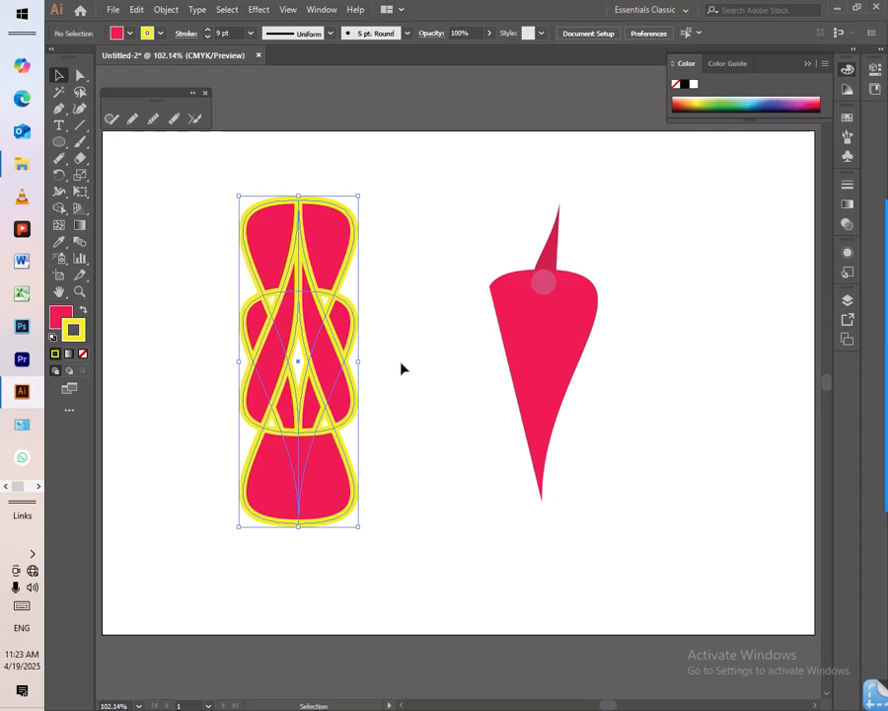
- Move the yellow-outlined pattern and the cone together down to the lower part of the artboard
{"action": "left_click_drag", "start_coordinate": [391, 234], "coordinate": [270, 516]}
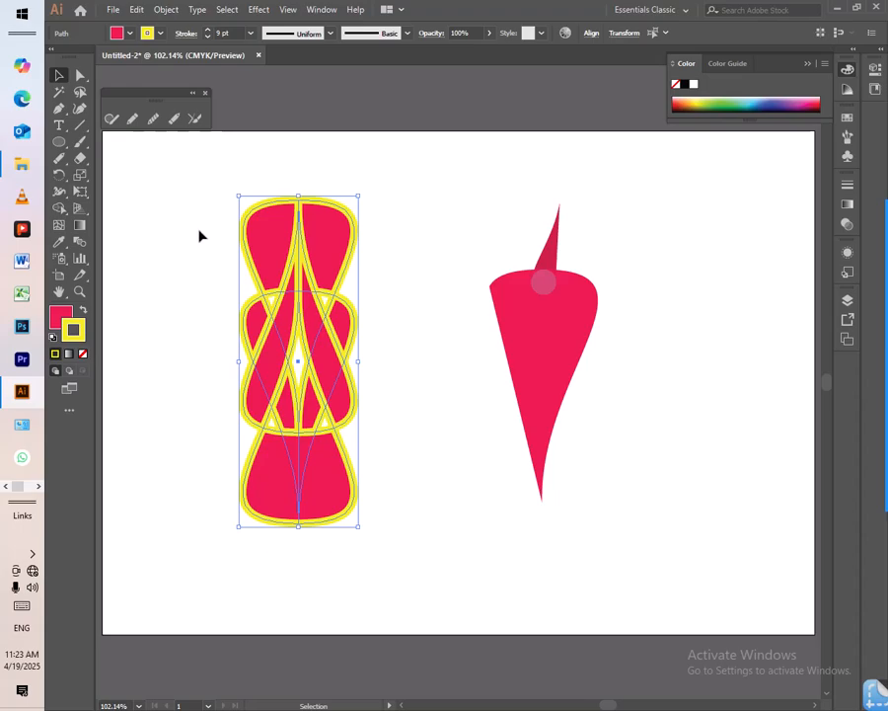
{"action": "left_click_drag", "start_coordinate": [198, 187], "coordinate": [586, 476]}
{"action": "left_click_drag", "start_coordinate": [557, 332], "coordinate": [568, 428]}
{"action": "left_click", "coordinate": [156, 164]}
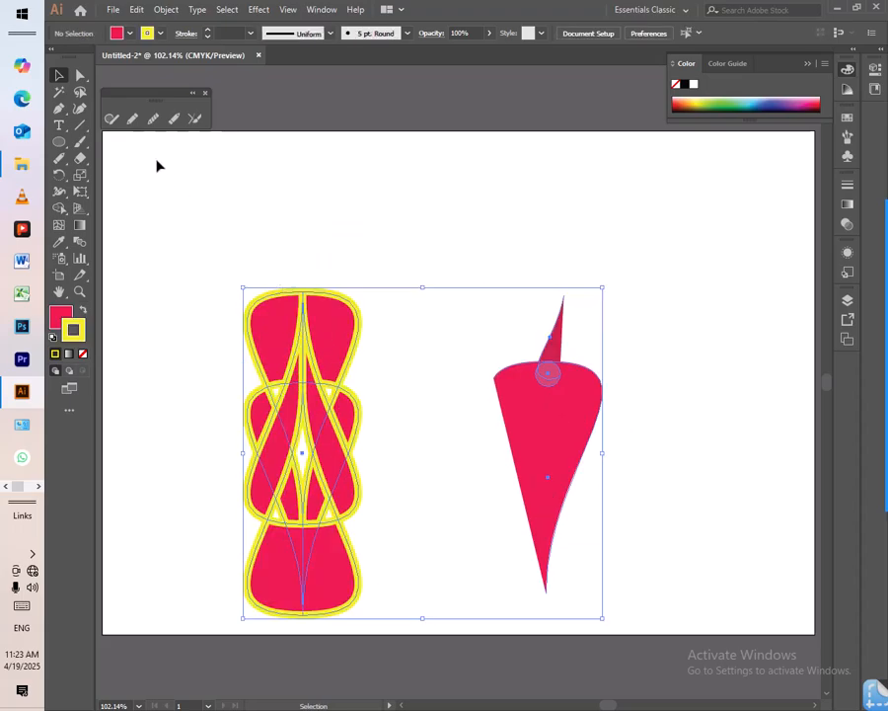
- Draw a long straight horizontal line with the Pen tool in the empty space above the artwork
{"action": "left_click", "coordinate": [58, 109]}
{"action": "left_click_drag", "start_coordinate": [210, 206], "coordinate": [373, 225]}
{"action": "left_click", "coordinate": [549, 207]}
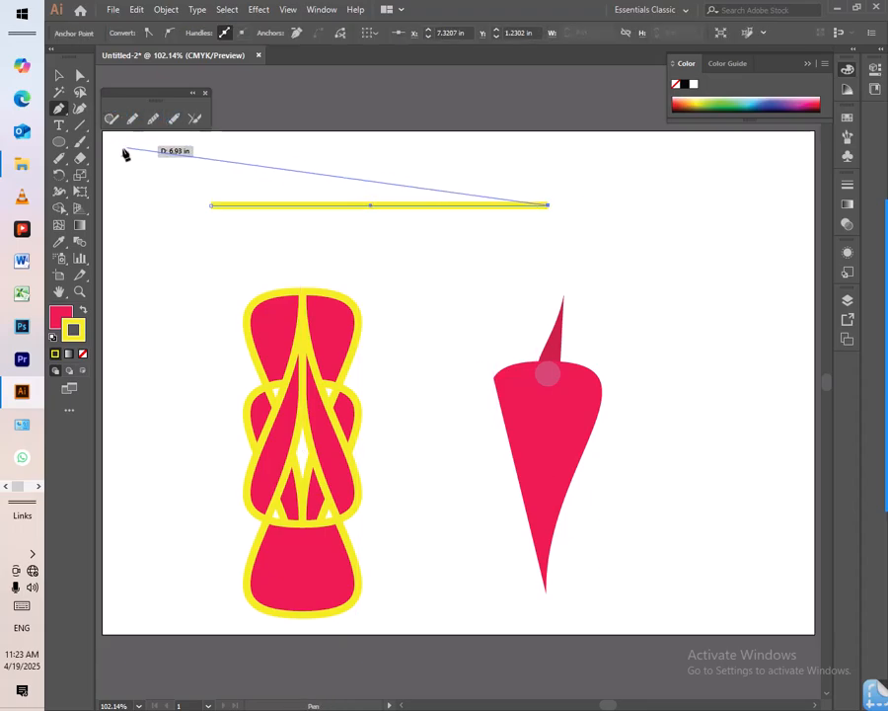
{"action": "key", "text": "Escape"}
- Set the stroke colour of the horizontal line to black 000000
{"action": "double_click", "coordinate": [73, 329]}
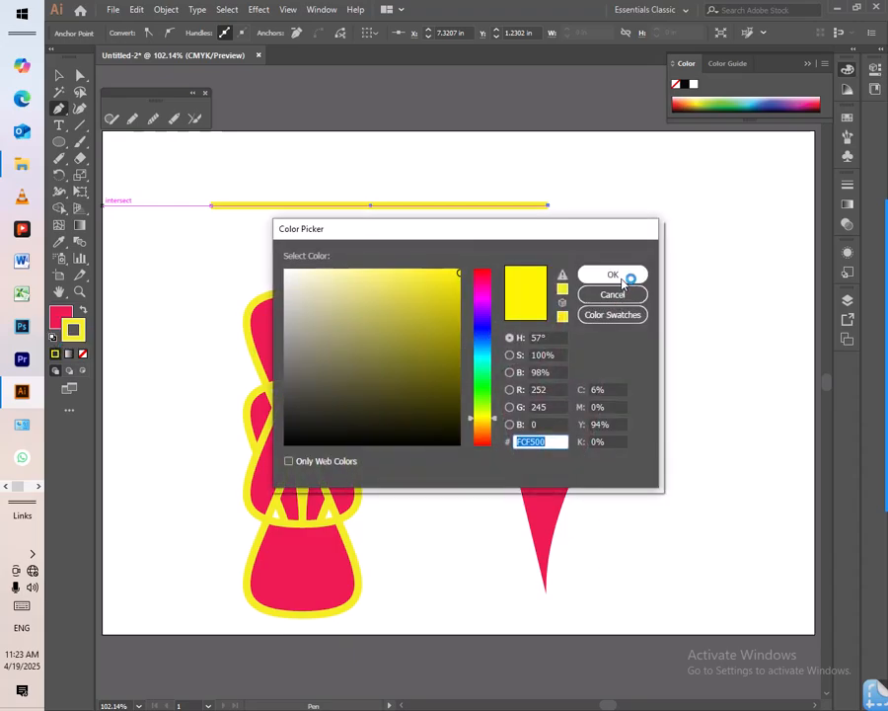
{"action": "type", "text": "000000"}
{"action": "left_click_drag", "start_coordinate": [264, 452], "coordinate": [266, 452]}
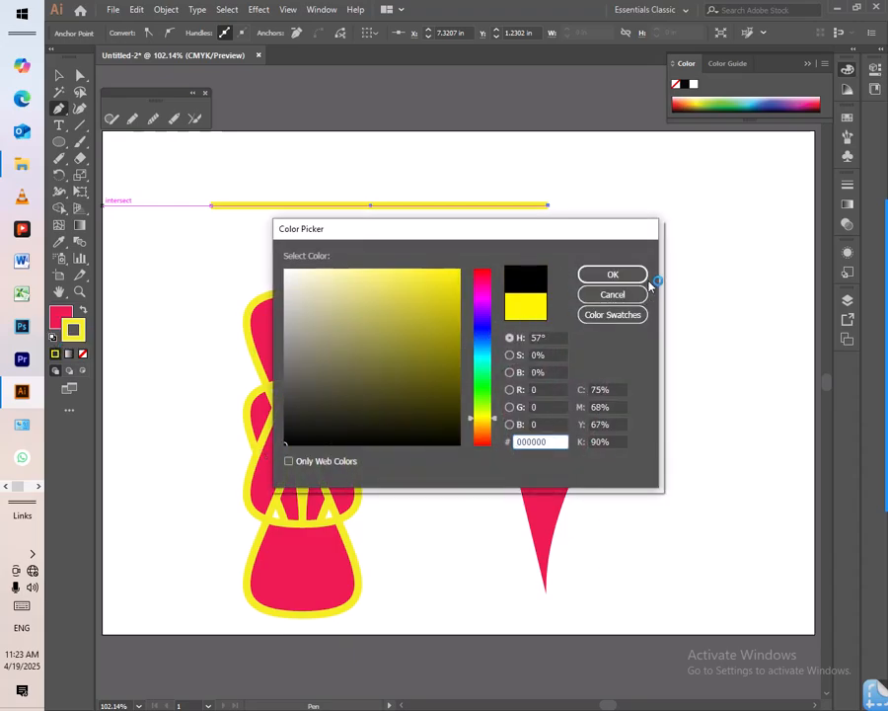
{"action": "left_click", "coordinate": [612, 274]}
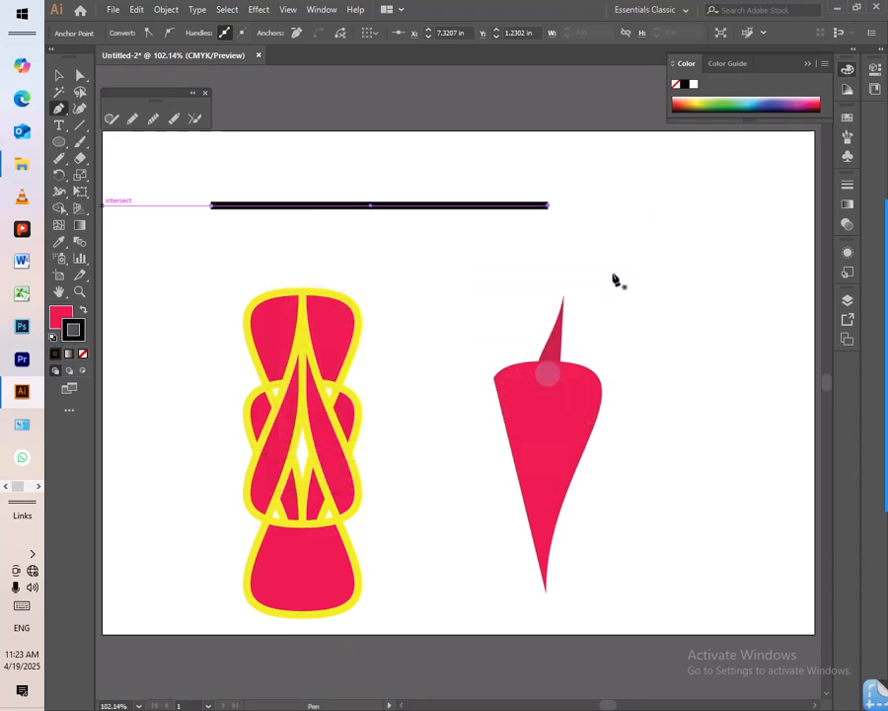
- Erase two sections of the black line with the Path Eraser, and select the three remaining segments
{"action": "left_click", "coordinate": [175, 120]}
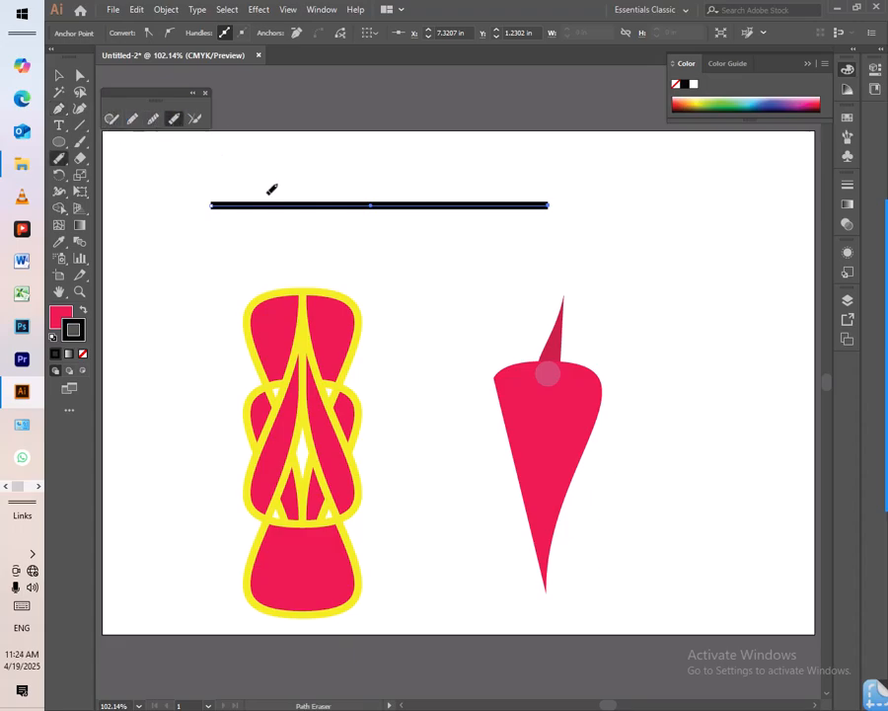
{"action": "left_click_drag", "start_coordinate": [305, 202], "coordinate": [499, 201]}
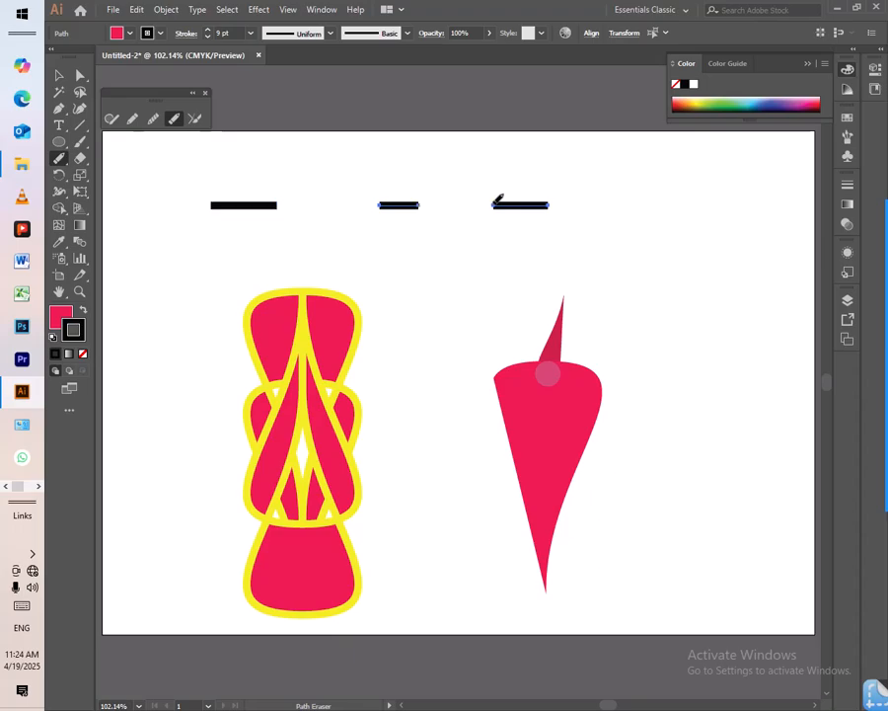
{"action": "left_click", "coordinate": [60, 75]}
{"action": "left_click_drag", "start_coordinate": [196, 181], "coordinate": [553, 240]}
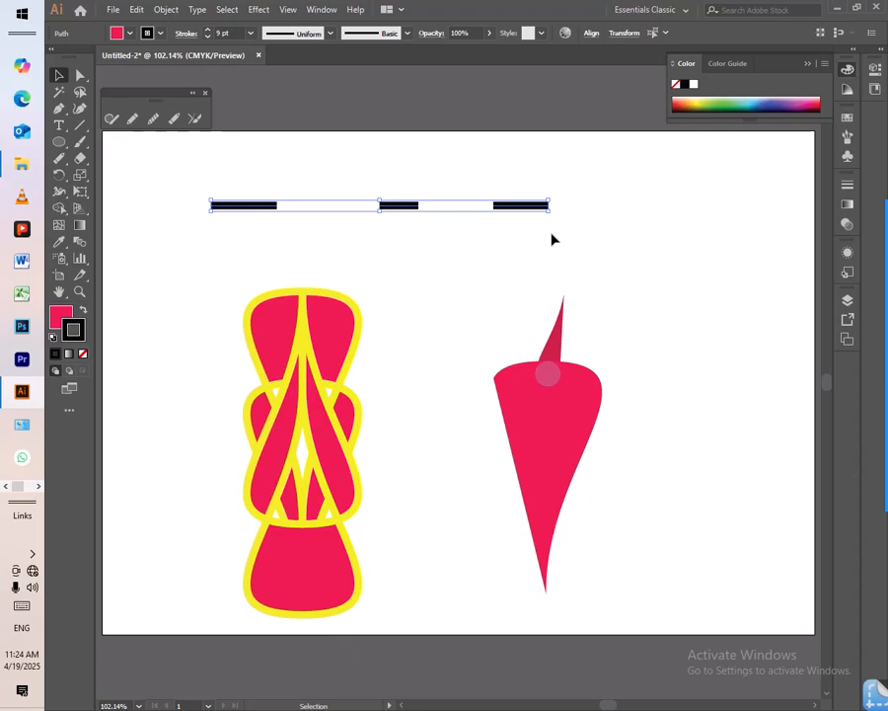
- Select all artwork on the artboard and delete it
{"action": "left_click", "coordinate": [554, 240]}
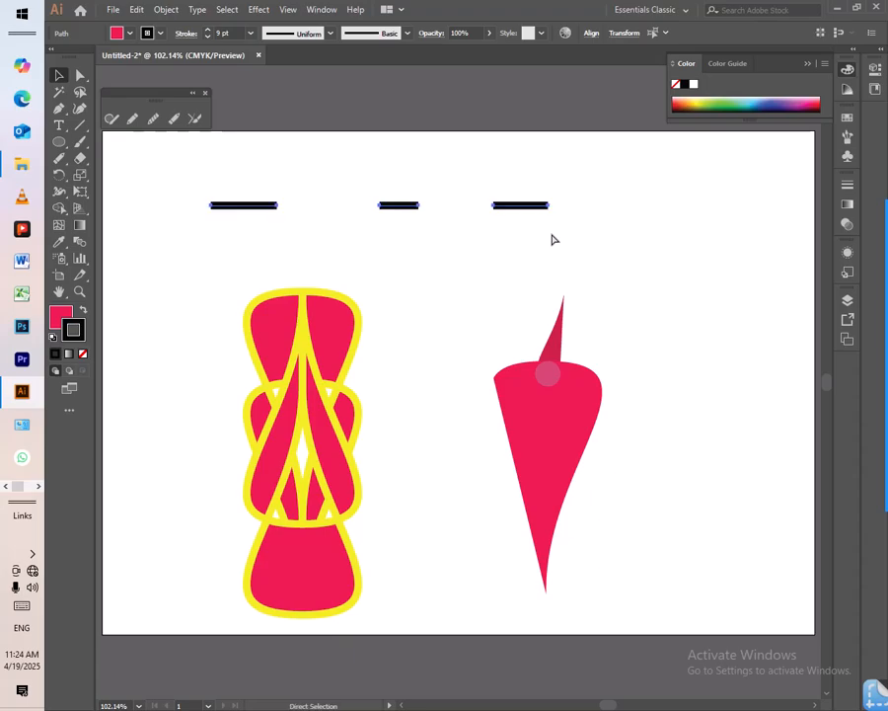
{"action": "key", "text": "ctrl+a"}
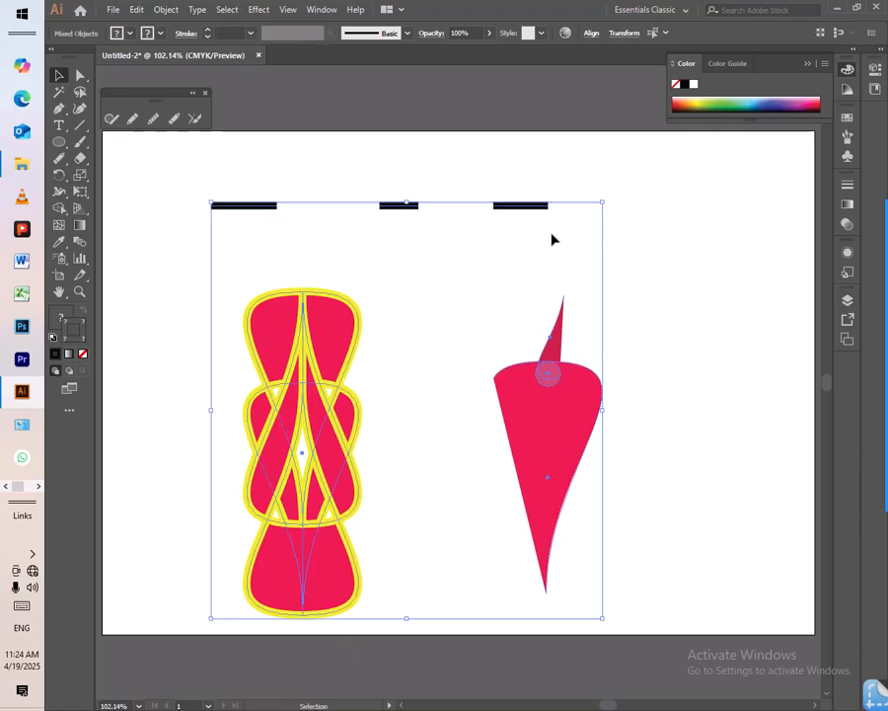
{"action": "key", "text": "Delete"}
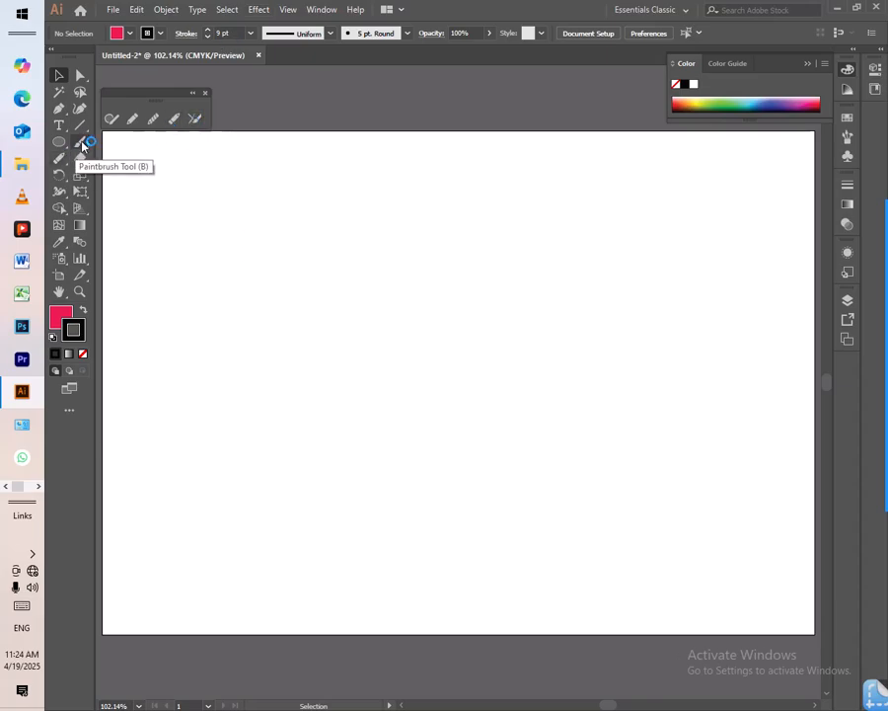
{"action": "left_click", "coordinate": [133, 120]}
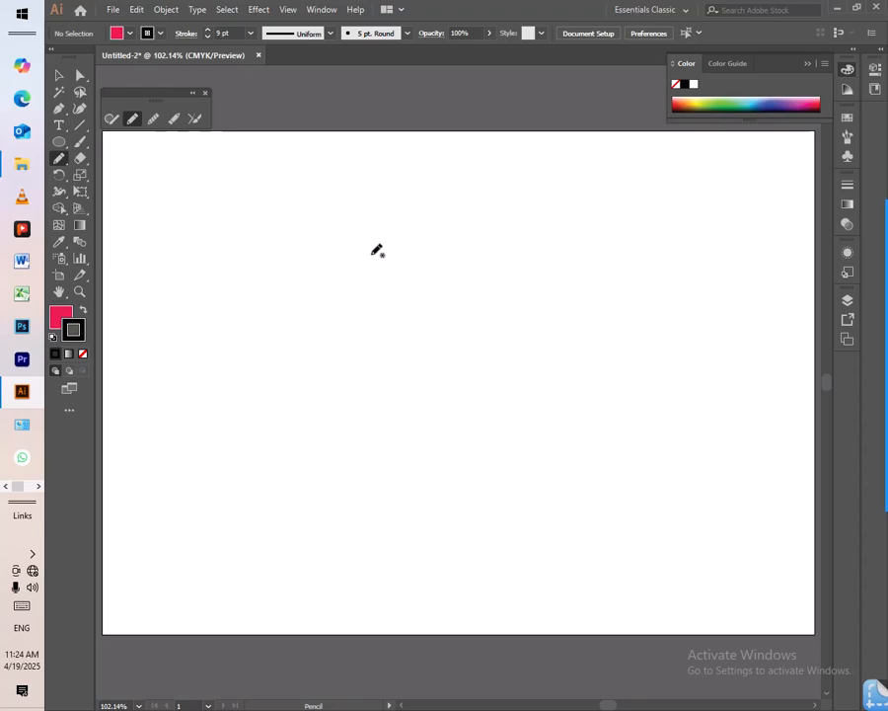
{"action": "mouse_move", "coordinate": [400, 248]}
{"action": "left_mouse_down"}
{"action": "mouse_move", "coordinate": [433, 302]}
{"action": "mouse_move", "coordinate": [451, 376]}
{"action": "left_mouse_up"}
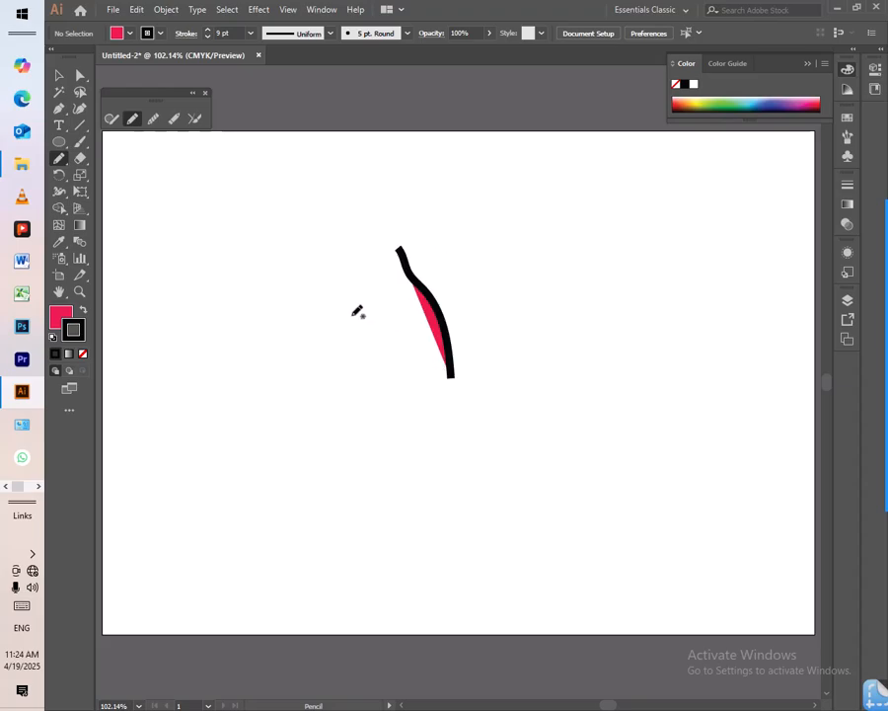
{"action": "left_click", "coordinate": [53, 337]}
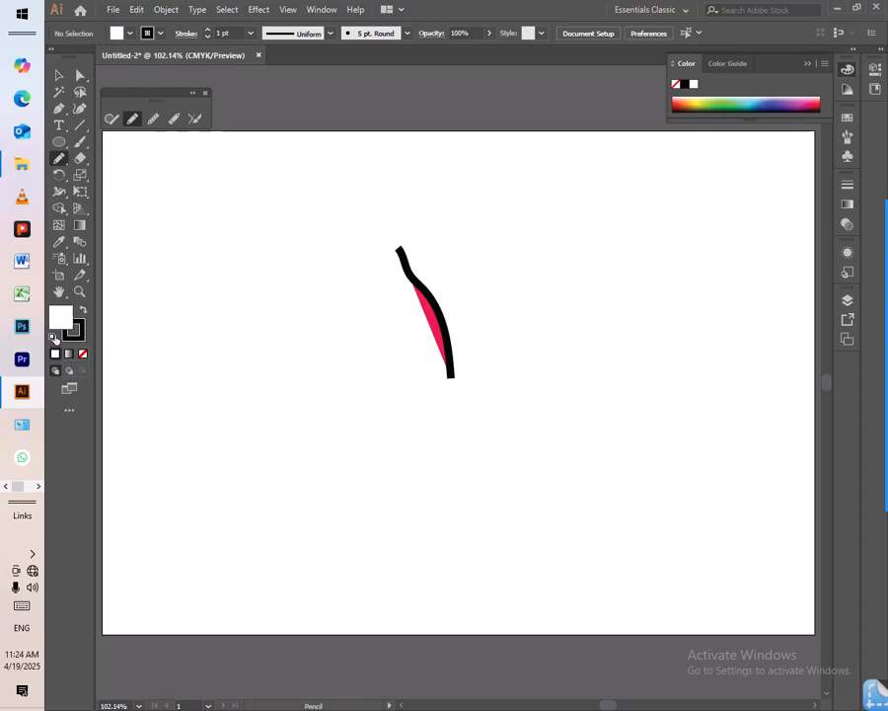
{"action": "left_click", "coordinate": [85, 354]}
{"action": "key", "text": "ctrl+a"}
{"action": "key", "text": "Delete"}
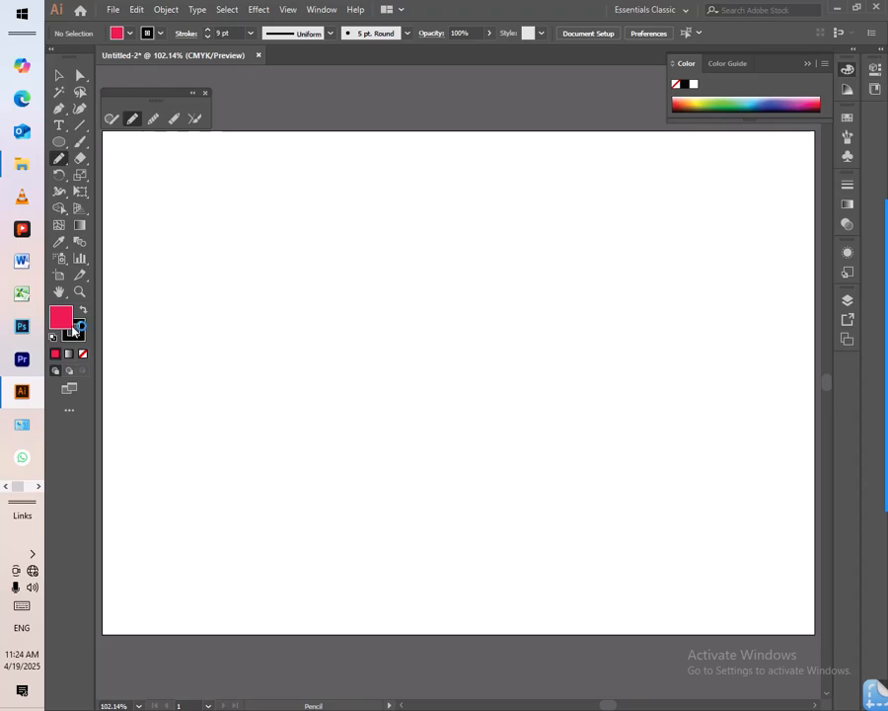
- Set the fill to none and draw two wavy freehand lines with the Pencil tool that cross near their upper ends
{"action": "left_click", "coordinate": [85, 356]}
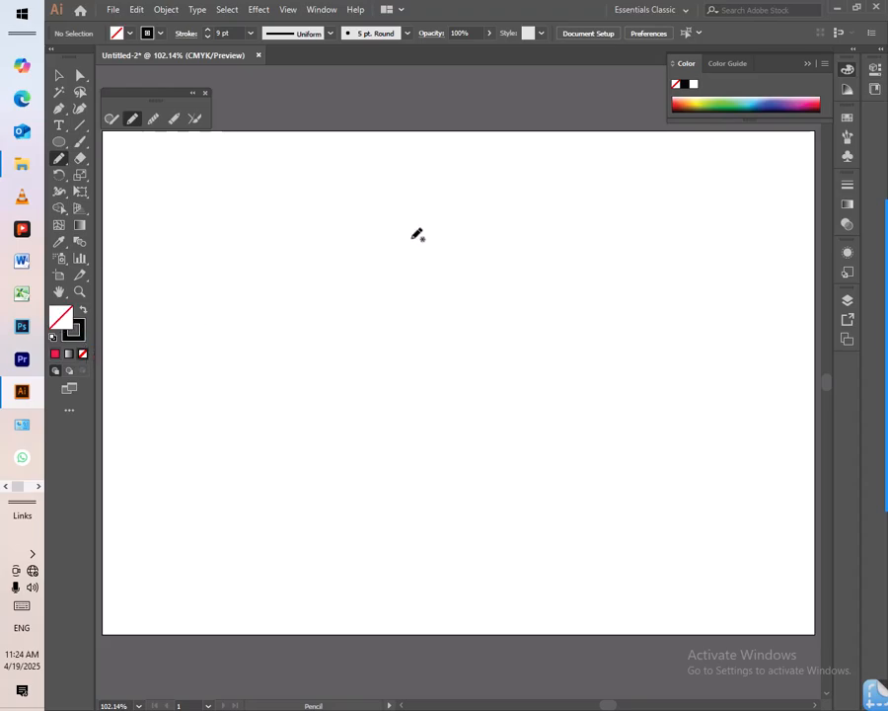
{"action": "left_click_drag", "start_coordinate": [410, 227], "coordinate": [501, 407]}
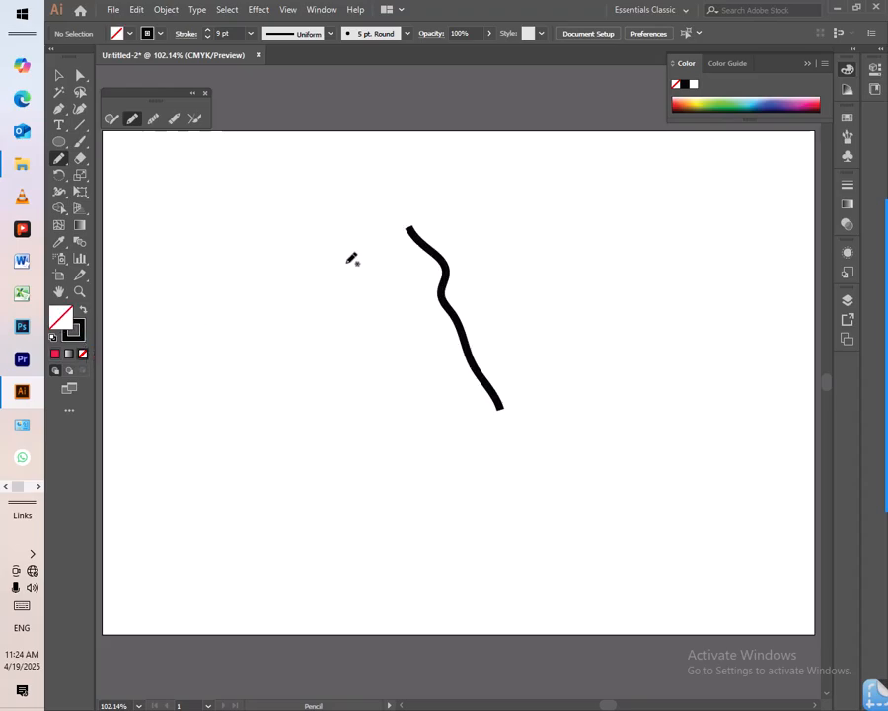
{"action": "mouse_move", "coordinate": [451, 229]}
{"action": "left_mouse_down"}
{"action": "mouse_move", "coordinate": [410, 260]}
{"action": "mouse_move", "coordinate": [345, 377]}
{"action": "left_mouse_up"}
- Select both wavy lines and trim their overlapping upper ends into one corner with the Join tool
{"action": "left_click", "coordinate": [58, 75]}
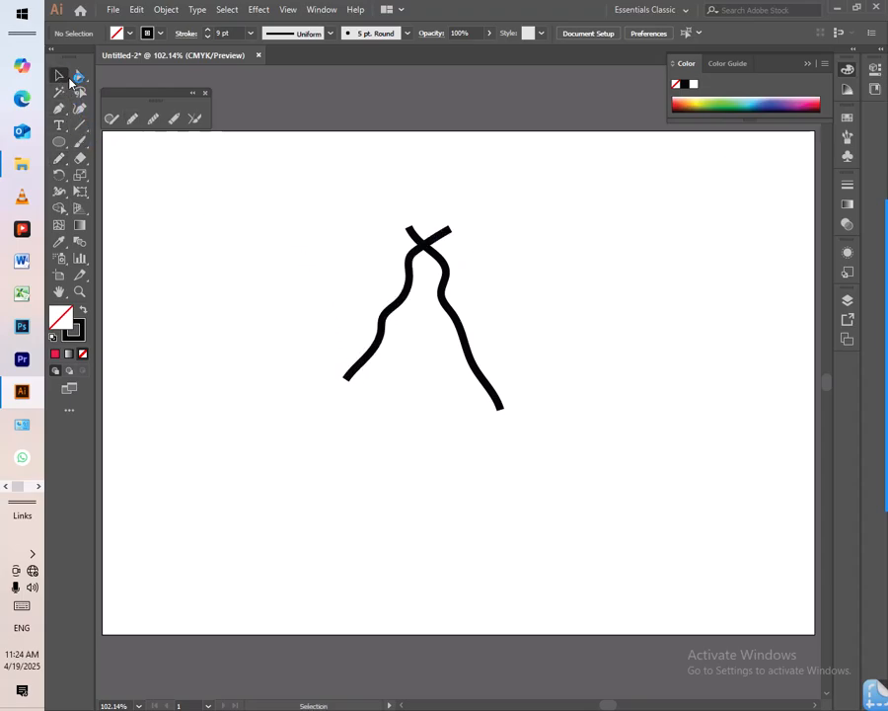
{"action": "left_click_drag", "start_coordinate": [322, 192], "coordinate": [459, 239]}
{"action": "left_click", "coordinate": [386, 200]}
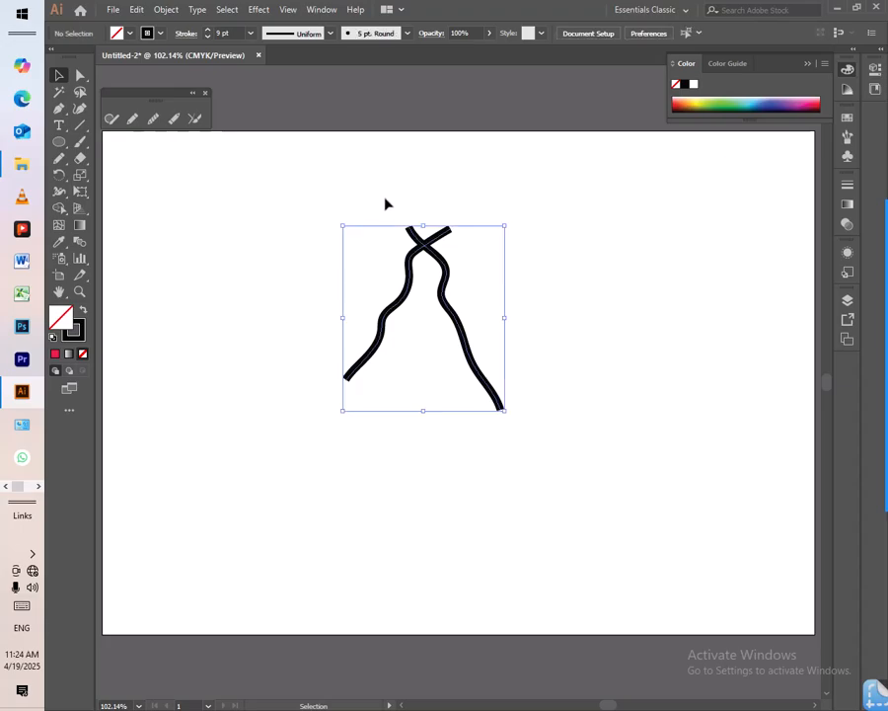
{"action": "left_click_drag", "start_coordinate": [374, 205], "coordinate": [456, 281]}
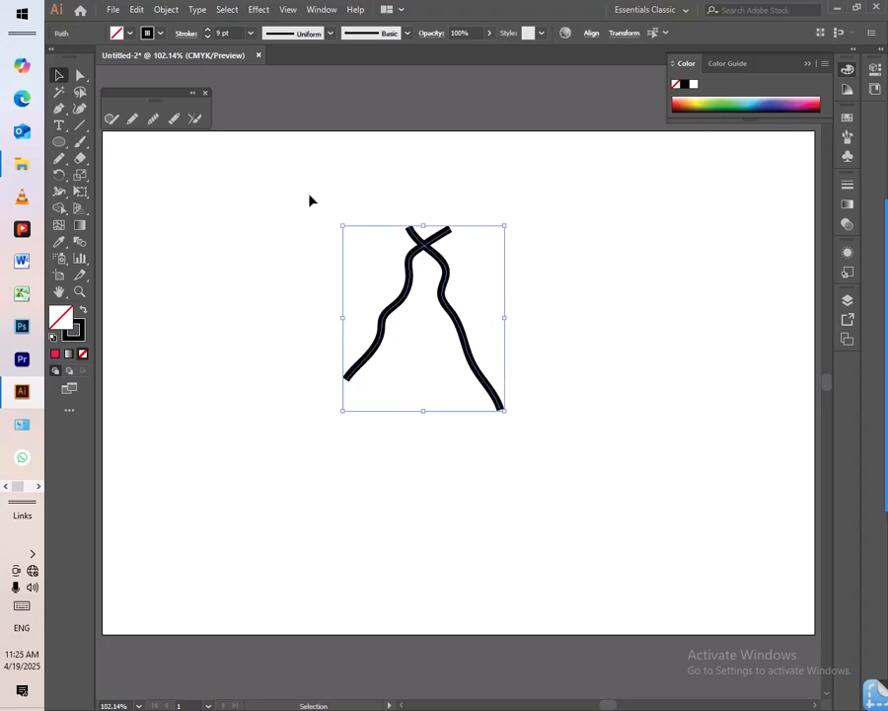
{"action": "left_click", "coordinate": [195, 118]}
{"action": "mouse_move", "coordinate": [385, 200]}
{"action": "left_mouse_down"}
{"action": "mouse_move", "coordinate": [468, 214]}
{"action": "mouse_move", "coordinate": [463, 235]}
{"action": "mouse_move", "coordinate": [399, 245]}
{"action": "mouse_move", "coordinate": [383, 231]}
{"action": "mouse_move", "coordinate": [387, 200]}
{"action": "left_mouse_up"}
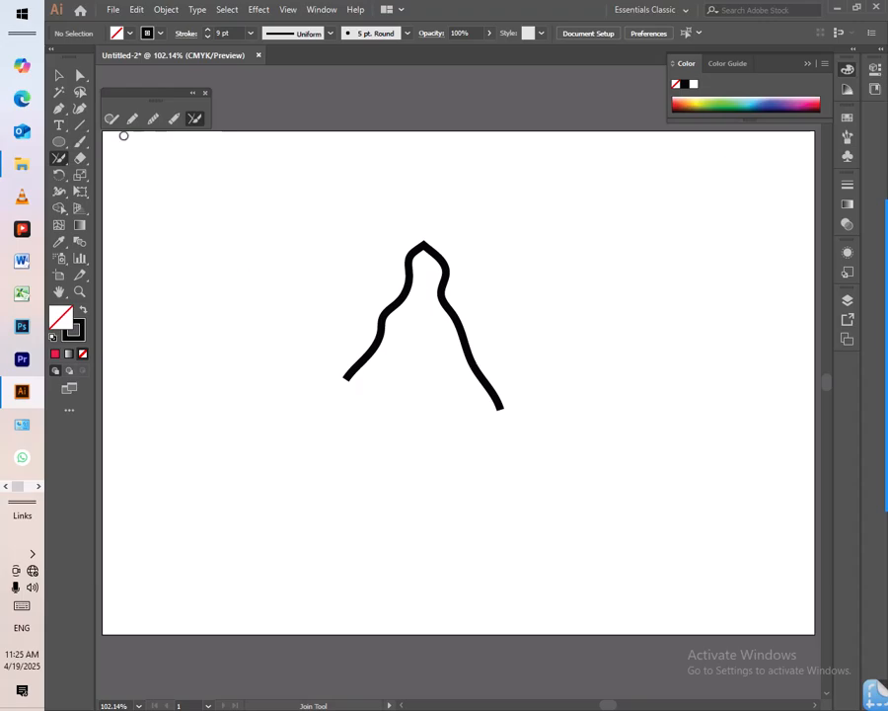
- Draw two facing curves with the Pencil tool beside the joined lines, forming a rough oval with open gaps
{"action": "left_click", "coordinate": [60, 76]}
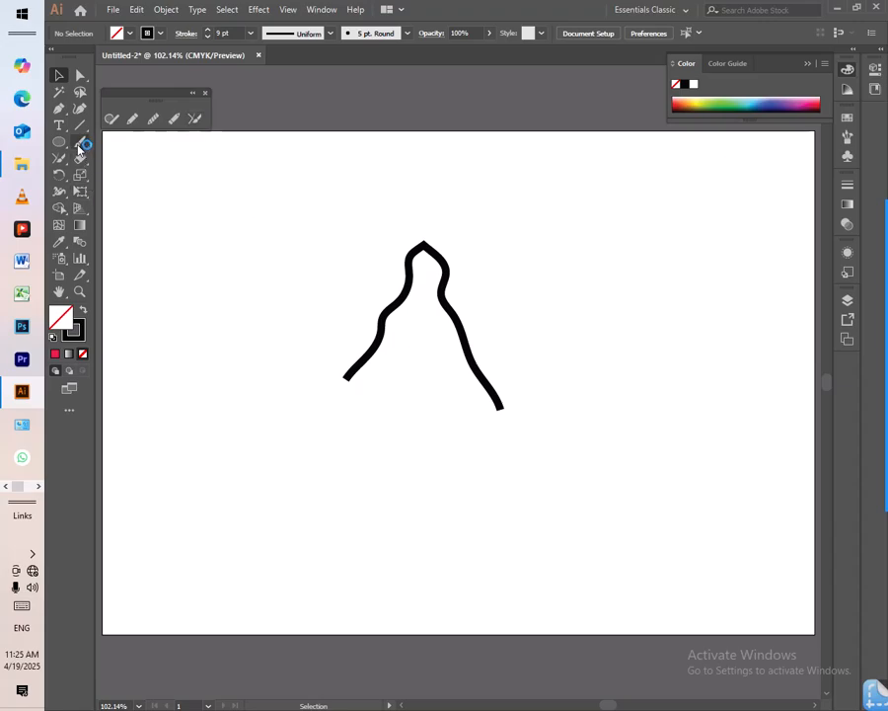
{"action": "left_click", "coordinate": [133, 118]}
{"action": "mouse_move", "coordinate": [575, 278]}
{"action": "left_mouse_down"}
{"action": "mouse_move", "coordinate": [607, 275]}
{"action": "mouse_move", "coordinate": [638, 303]}
{"action": "mouse_move", "coordinate": [645, 343]}
{"action": "left_mouse_up"}
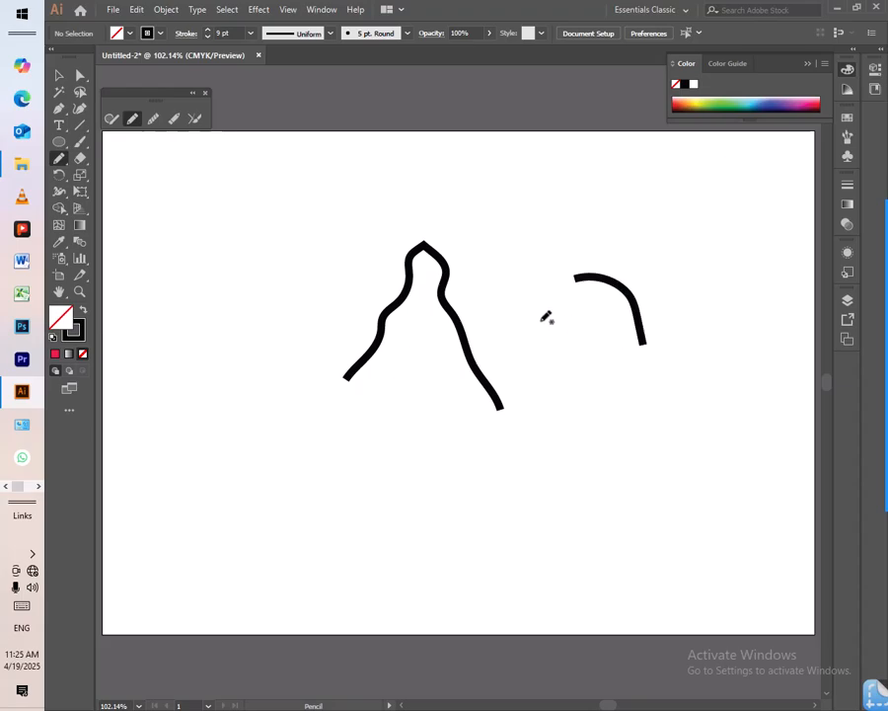
{"action": "mouse_move", "coordinate": [554, 291]}
{"action": "left_mouse_down"}
{"action": "mouse_move", "coordinate": [556, 310]}
{"action": "mouse_move", "coordinate": [614, 374]}
{"action": "mouse_move", "coordinate": [655, 366]}
{"action": "left_mouse_up"}
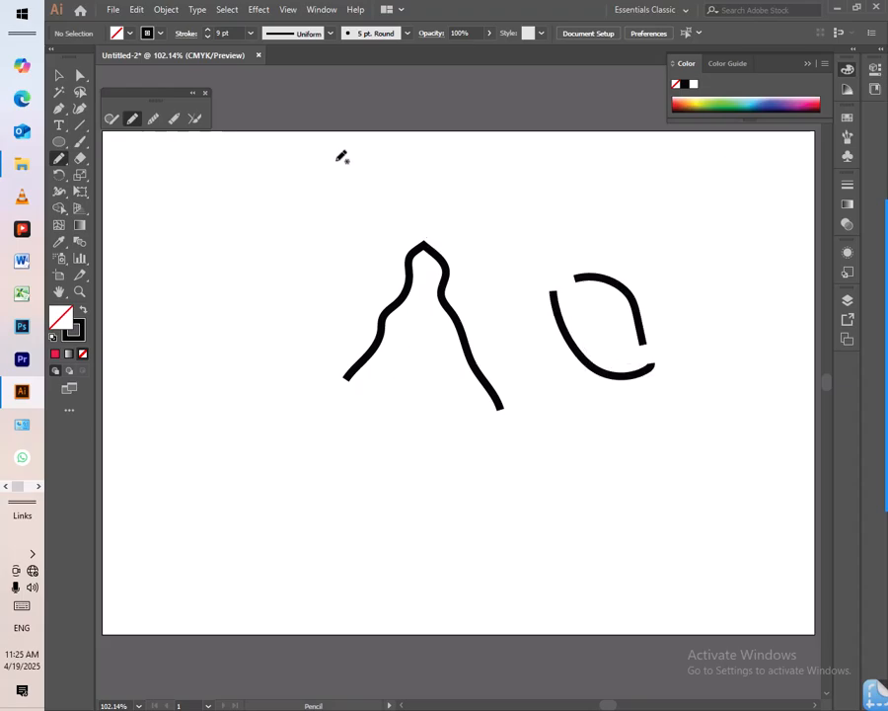
- Close both gaps between the two facing curves with the Join tool to make one closed oval-like shape
{"action": "left_click", "coordinate": [198, 120]}
{"action": "mouse_move", "coordinate": [567, 254]}
{"action": "left_mouse_down"}
{"action": "mouse_move", "coordinate": [578, 294]}
{"action": "mouse_move", "coordinate": [539, 288]}
{"action": "mouse_move", "coordinate": [542, 265]}
{"action": "mouse_move", "coordinate": [564, 256]}
{"action": "mouse_move", "coordinate": [545, 260]}
{"action": "left_mouse_up"}
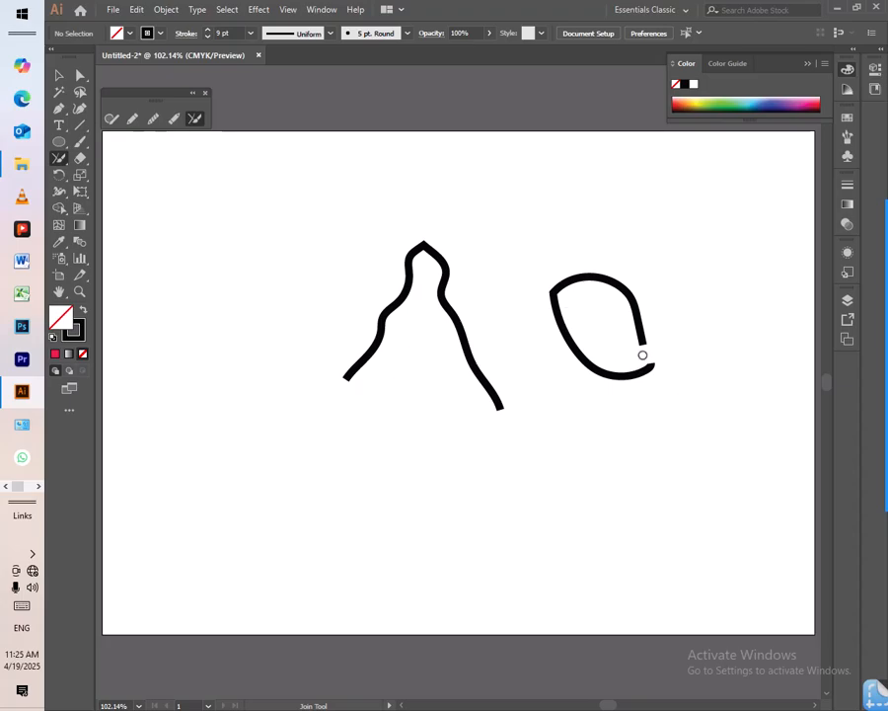
{"action": "mouse_move", "coordinate": [663, 324]}
{"action": "left_mouse_down"}
{"action": "mouse_move", "coordinate": [625, 350]}
{"action": "mouse_move", "coordinate": [628, 371]}
{"action": "mouse_move", "coordinate": [690, 381]}
{"action": "mouse_move", "coordinate": [685, 338]}
{"action": "mouse_move", "coordinate": [653, 322]}
{"action": "left_mouse_up"}
- Move the closed shape slightly toward the joined wavy lines and fill it with yellow E5DA13
{"action": "left_click", "coordinate": [58, 75]}
{"action": "left_click_drag", "start_coordinate": [567, 348], "coordinate": [529, 353]}
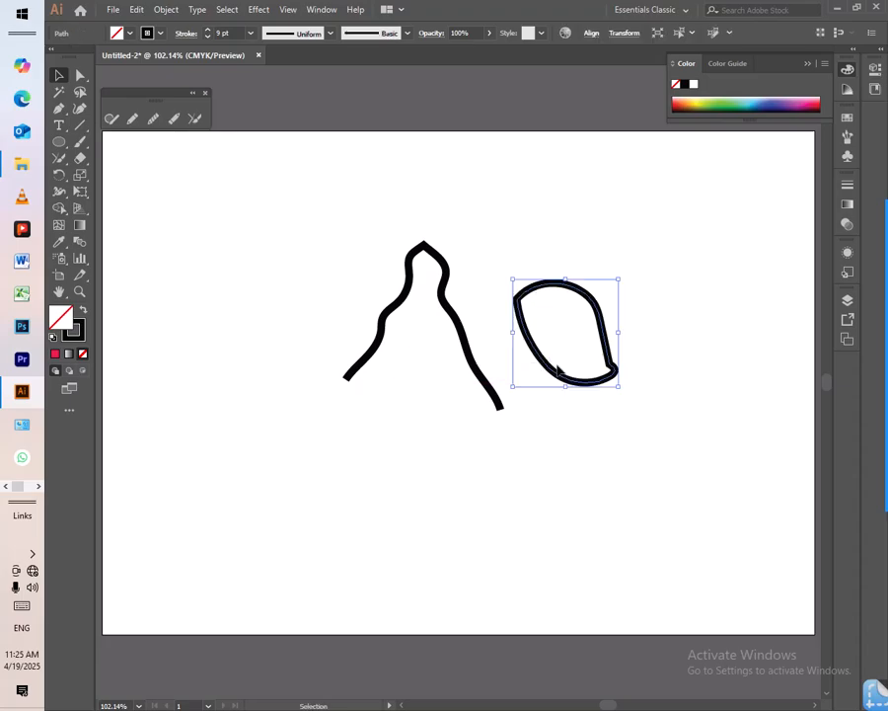
{"action": "double_click", "coordinate": [59, 318]}
{"action": "left_click", "coordinate": [445, 286]}
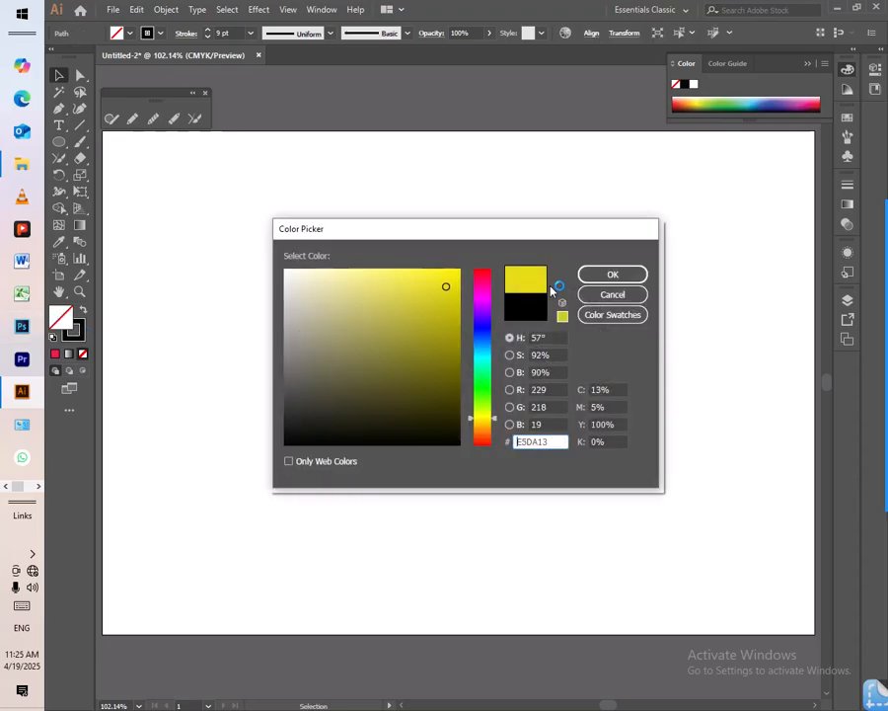
{"action": "left_click", "coordinate": [609, 275]}
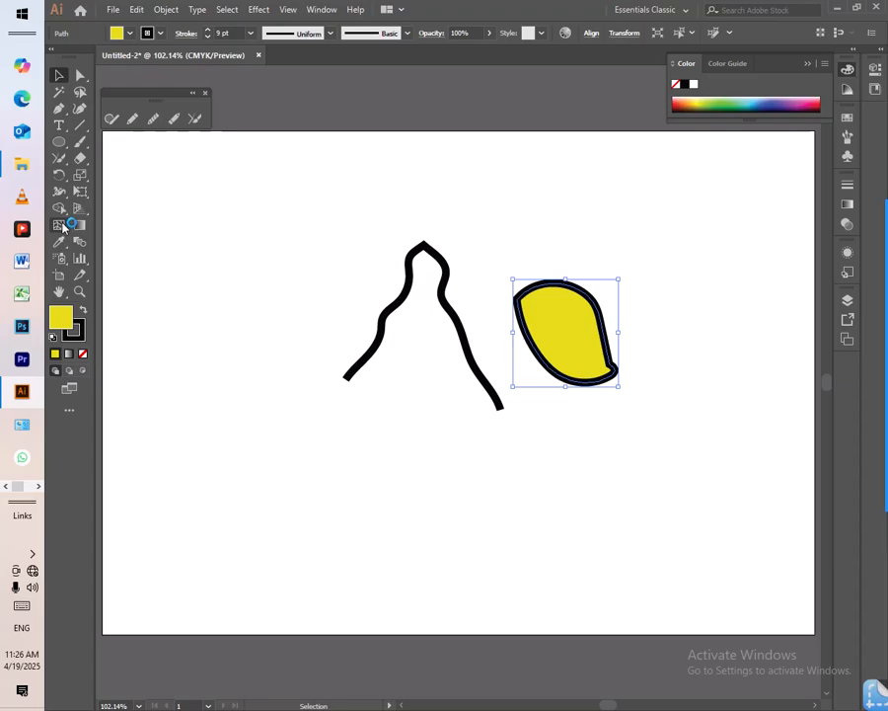
{"action": "left_click", "coordinate": [168, 10]}
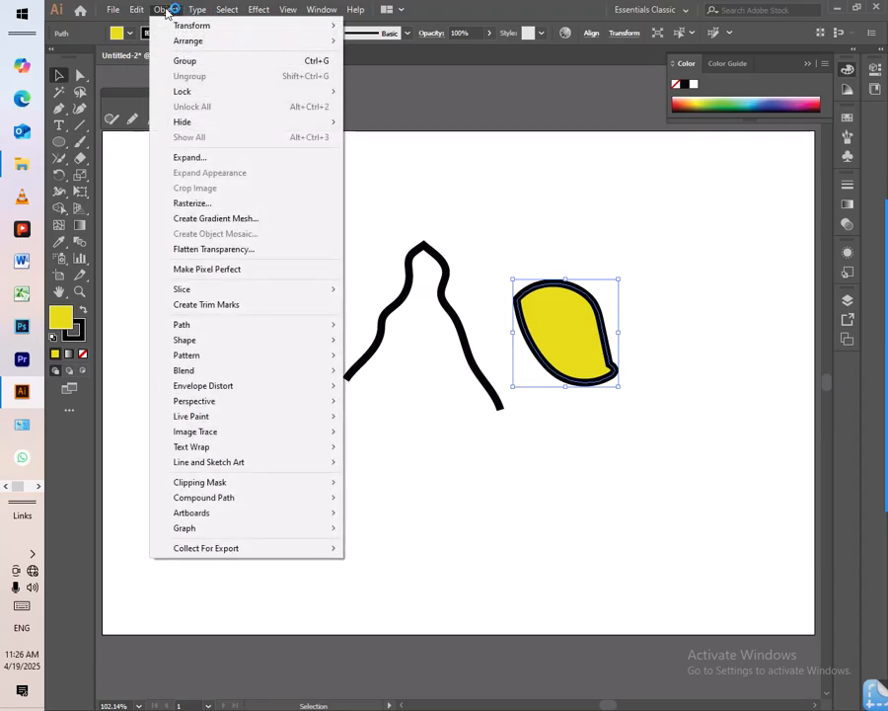
{"action": "mouse_move", "coordinate": [136, 10]}
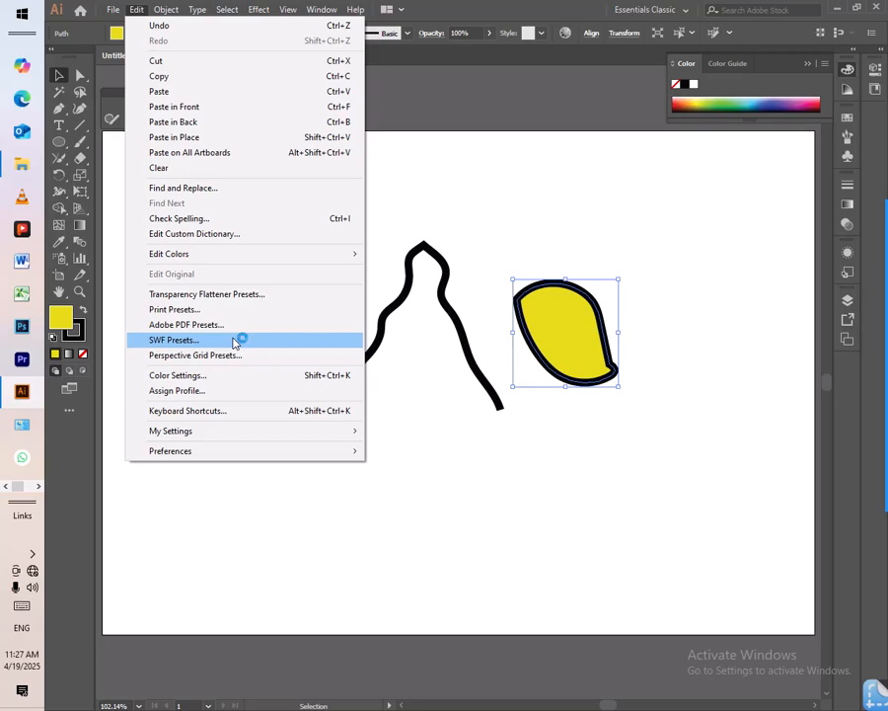
{"action": "left_click", "coordinate": [56, 83]}
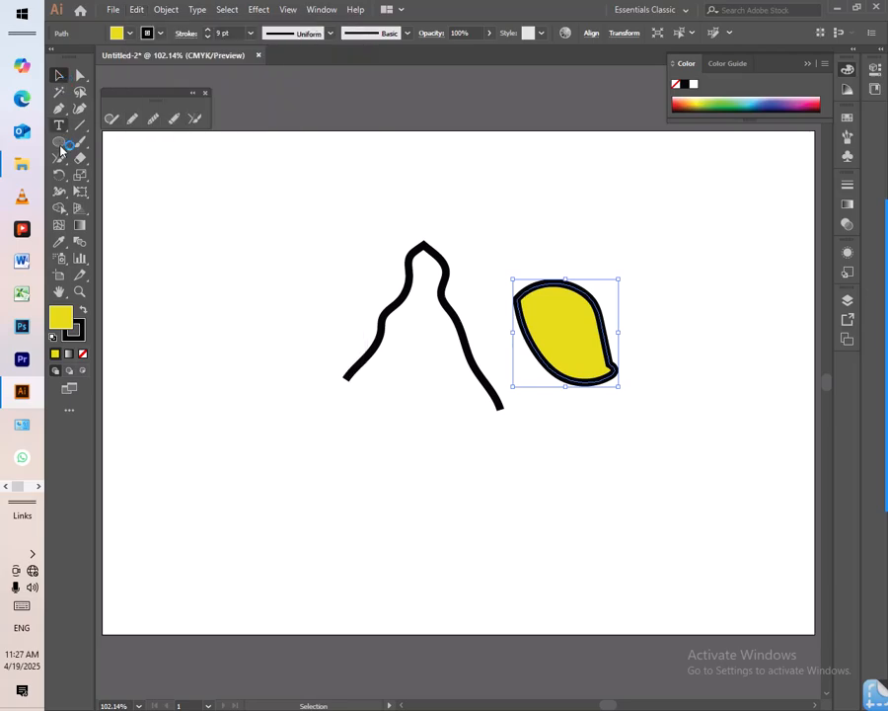